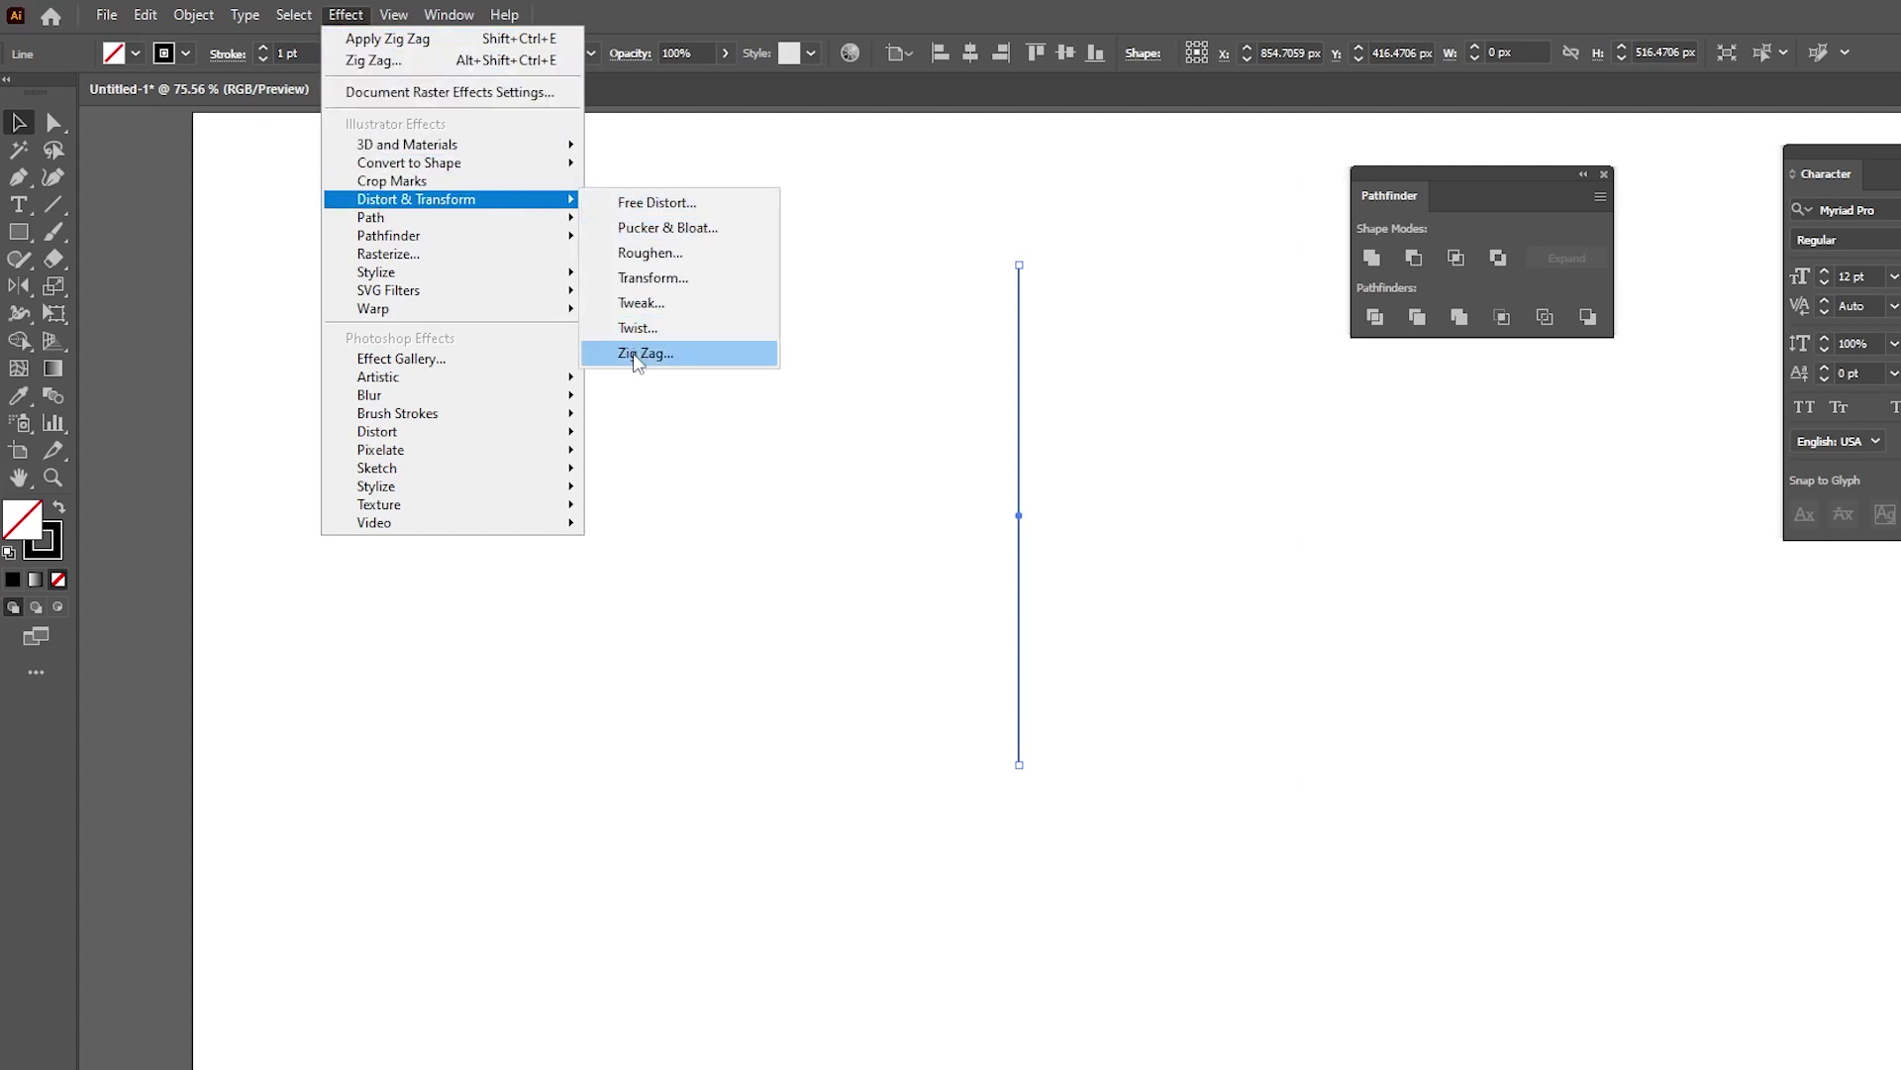
# - Apply a Zig Zag effect to the vertical line with 100 px absolute size, 1 ridge per segment and smooth points
pyautogui.click(639, 353)
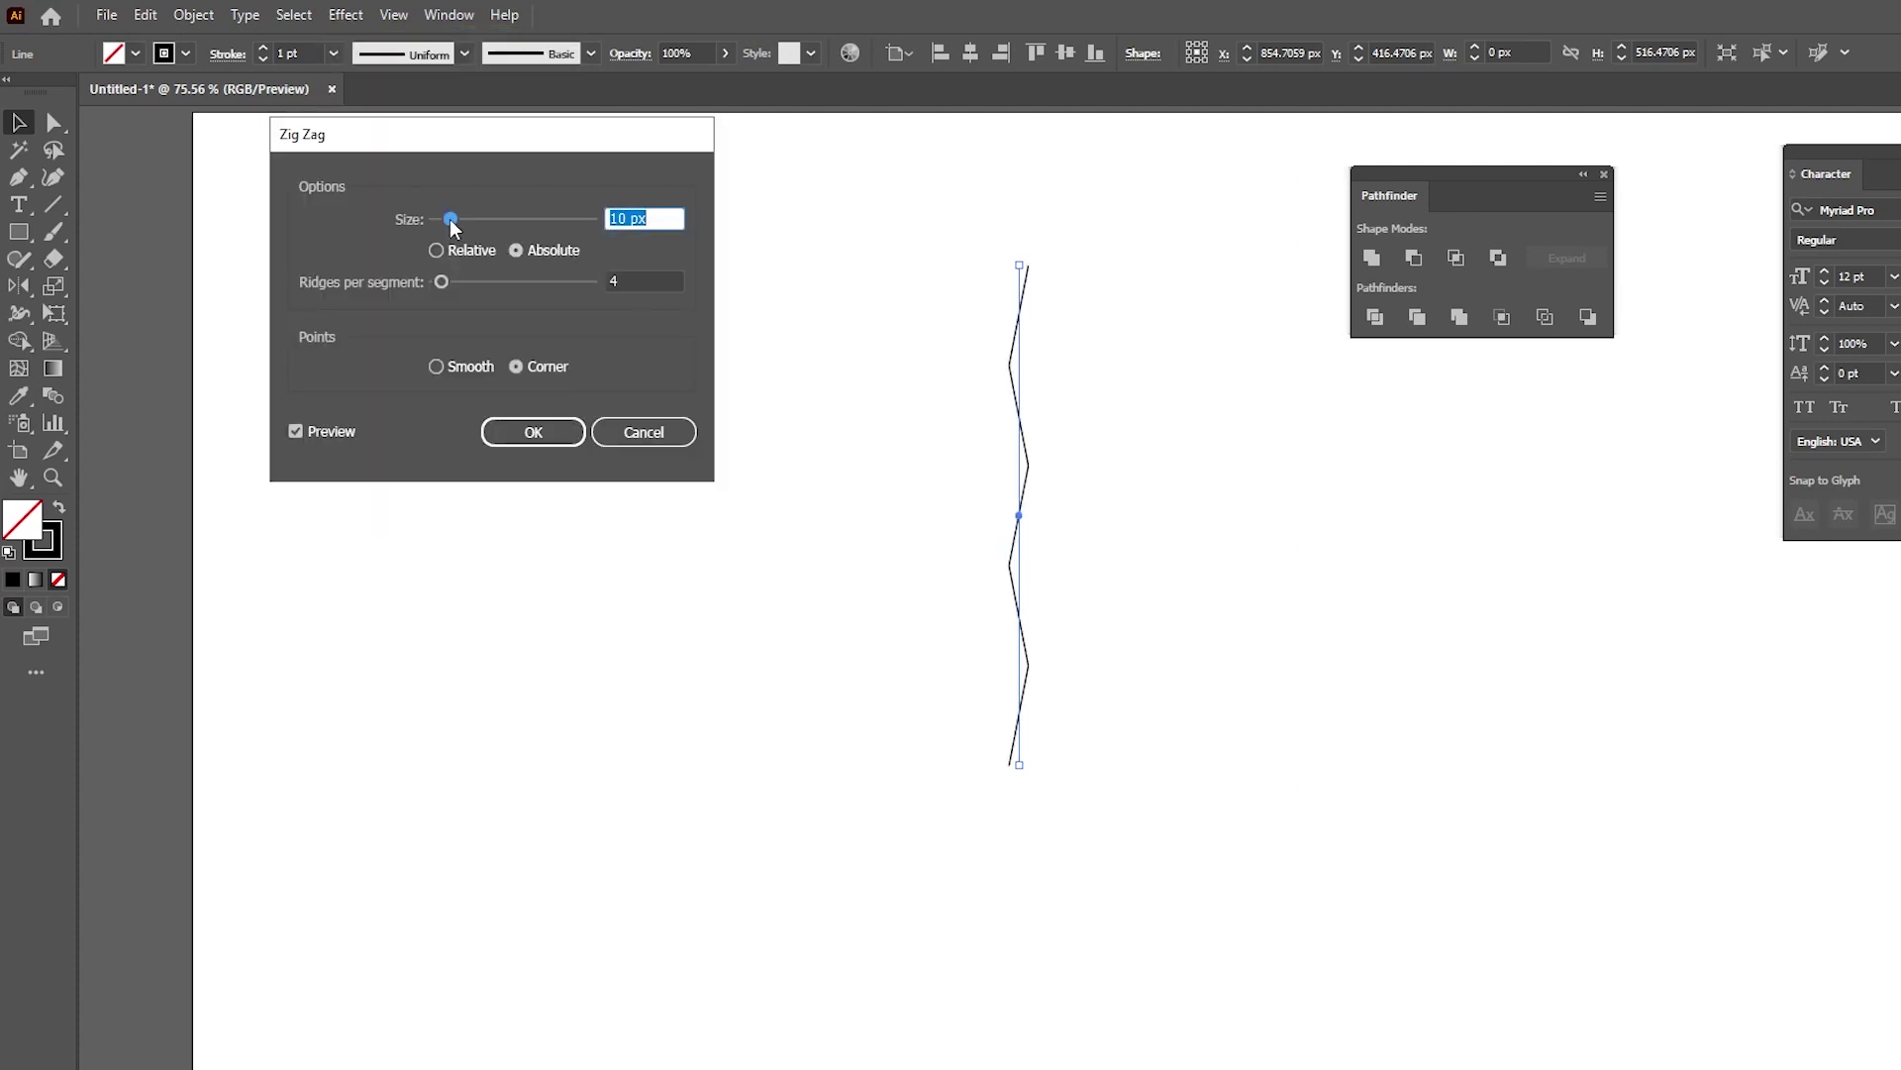
pyautogui.write('1')
pyautogui.click(635, 280)
pyautogui.press('Down')
pyautogui.press('Down')
pyautogui.press('Down')
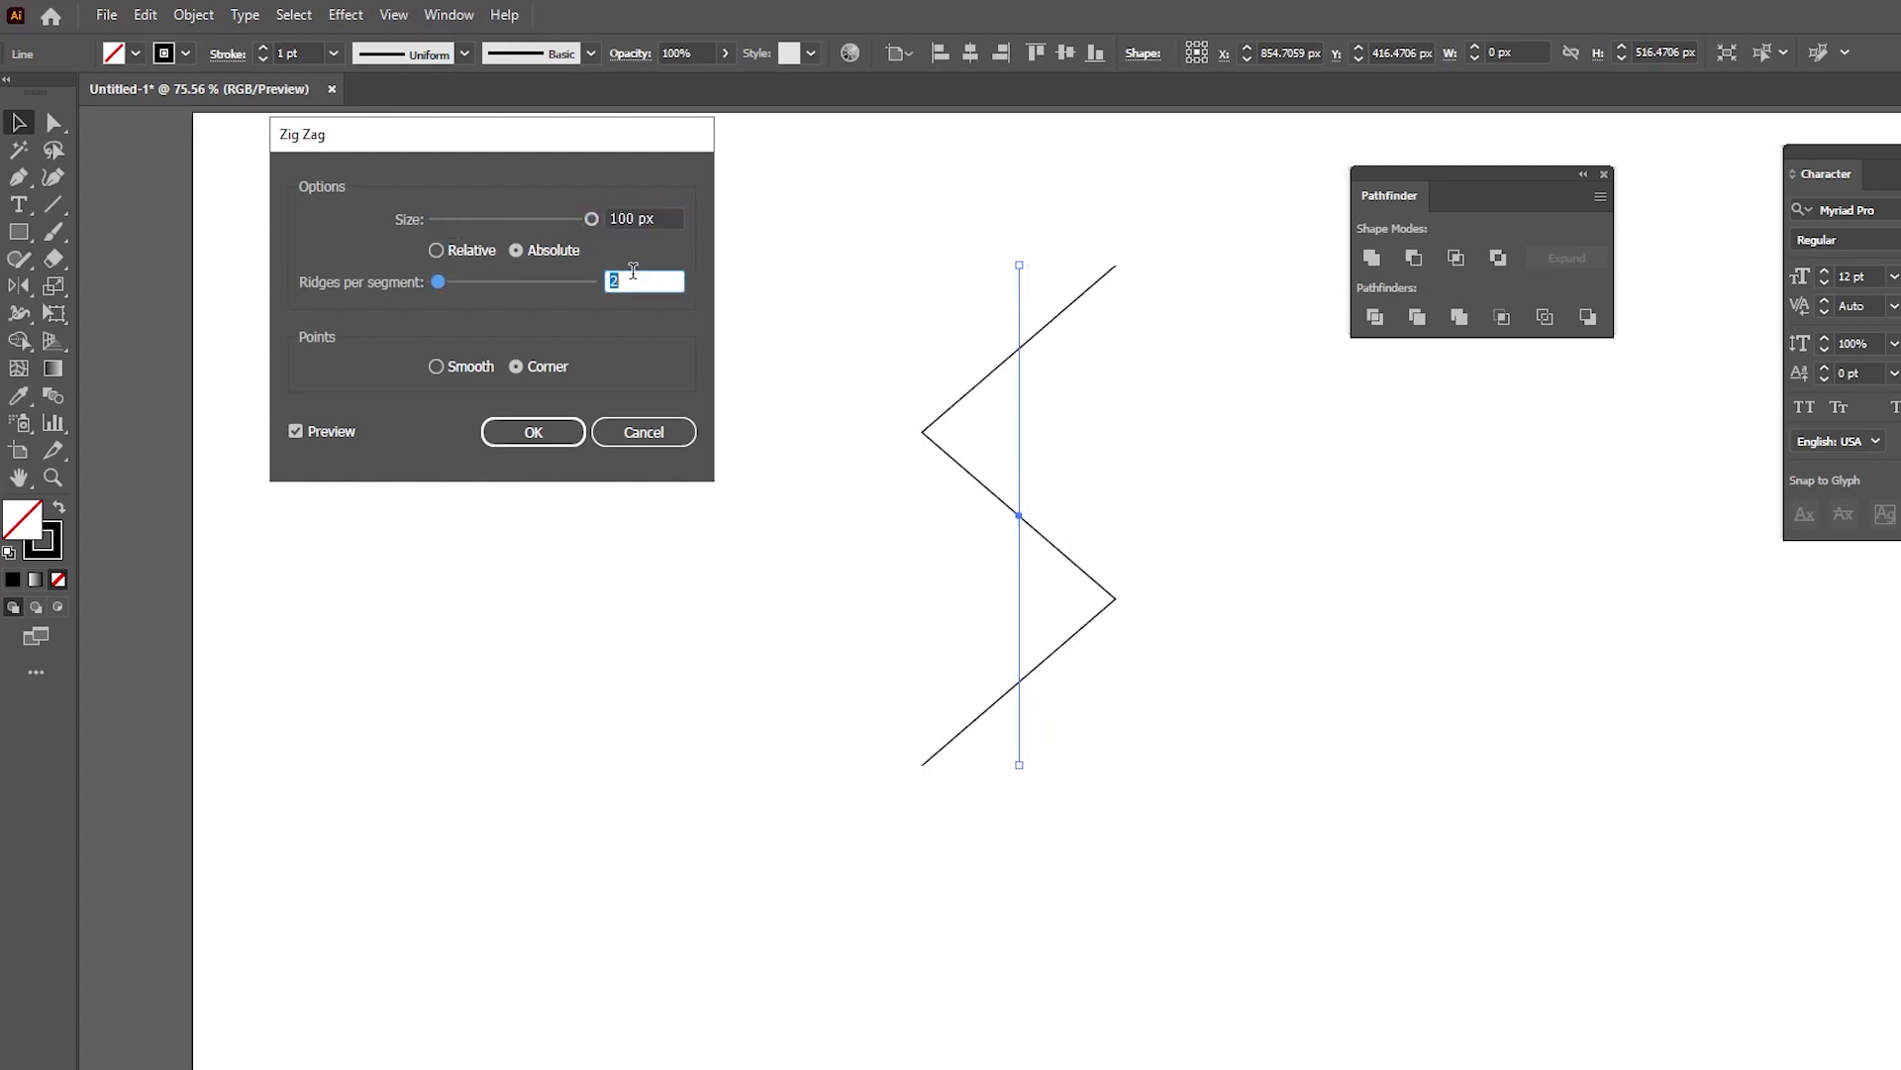
pyautogui.click(436, 366)
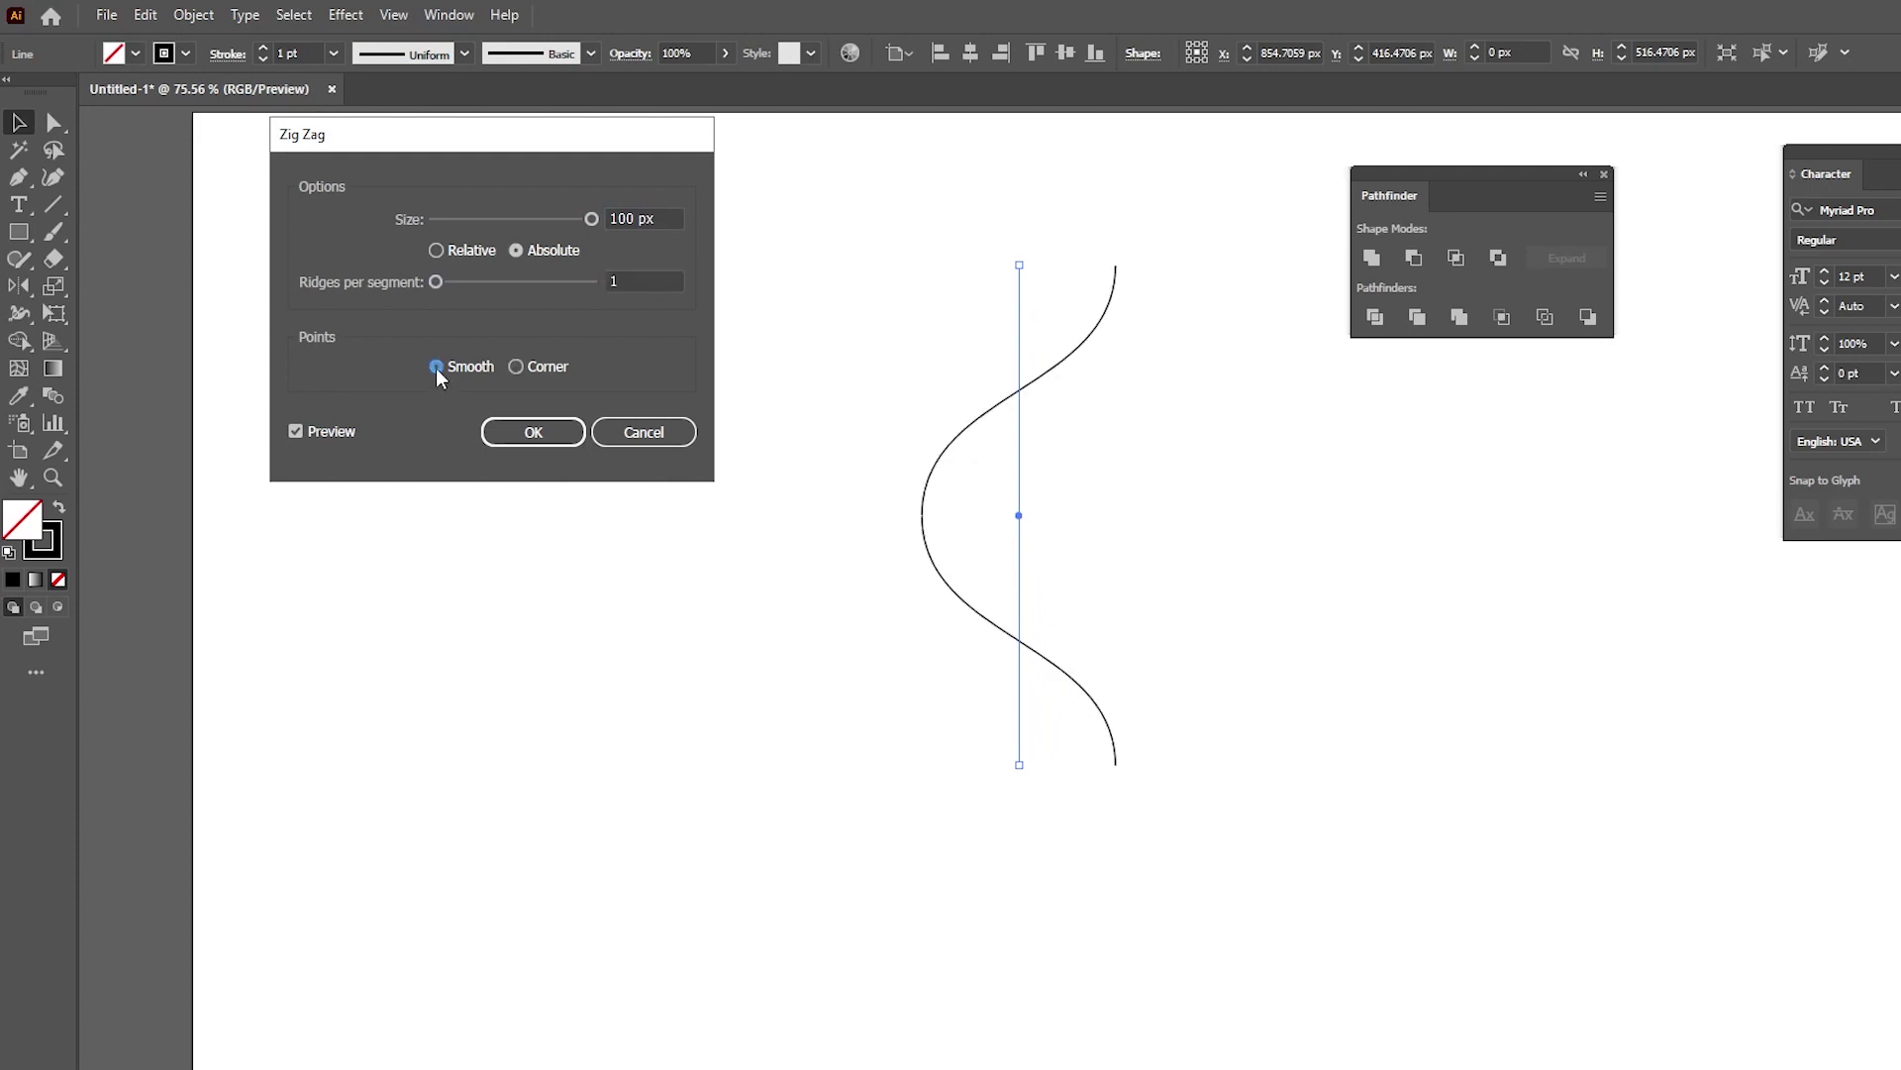
pyautogui.click(668, 221)
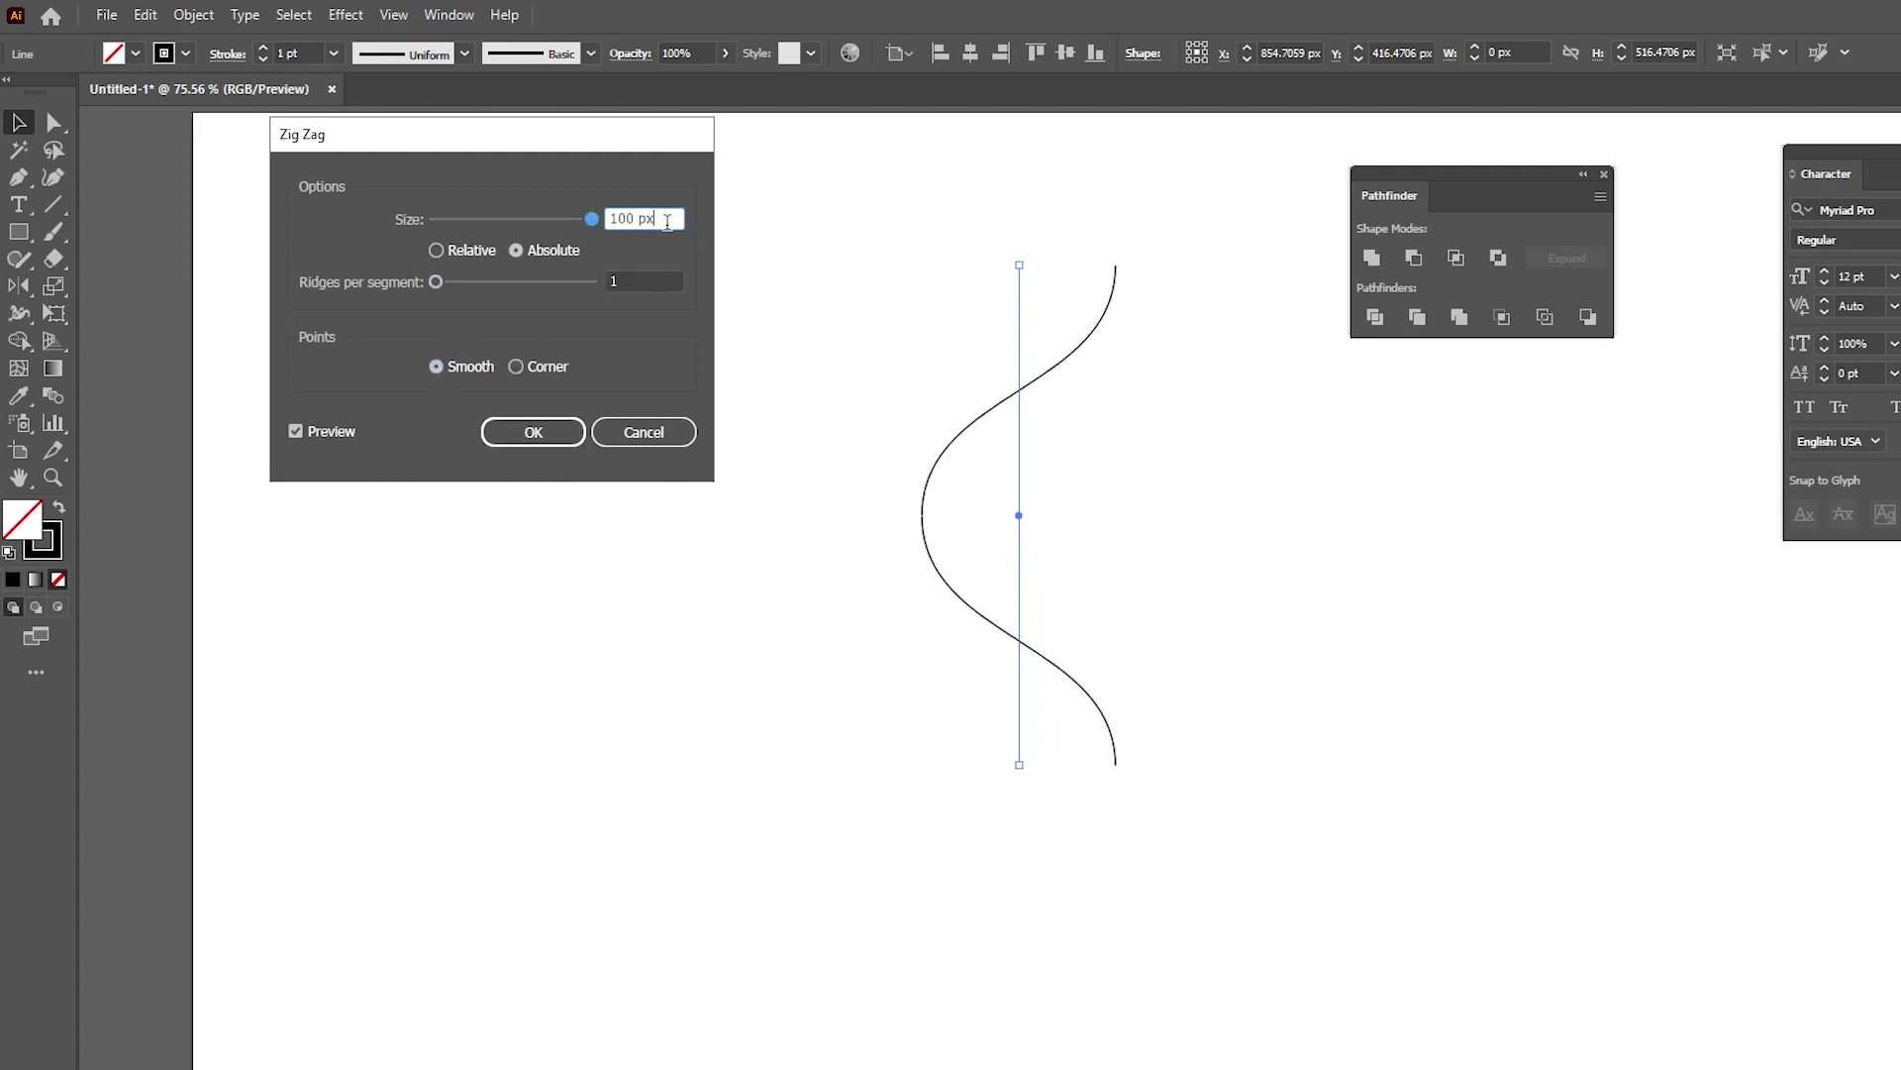
pyautogui.click(534, 432)
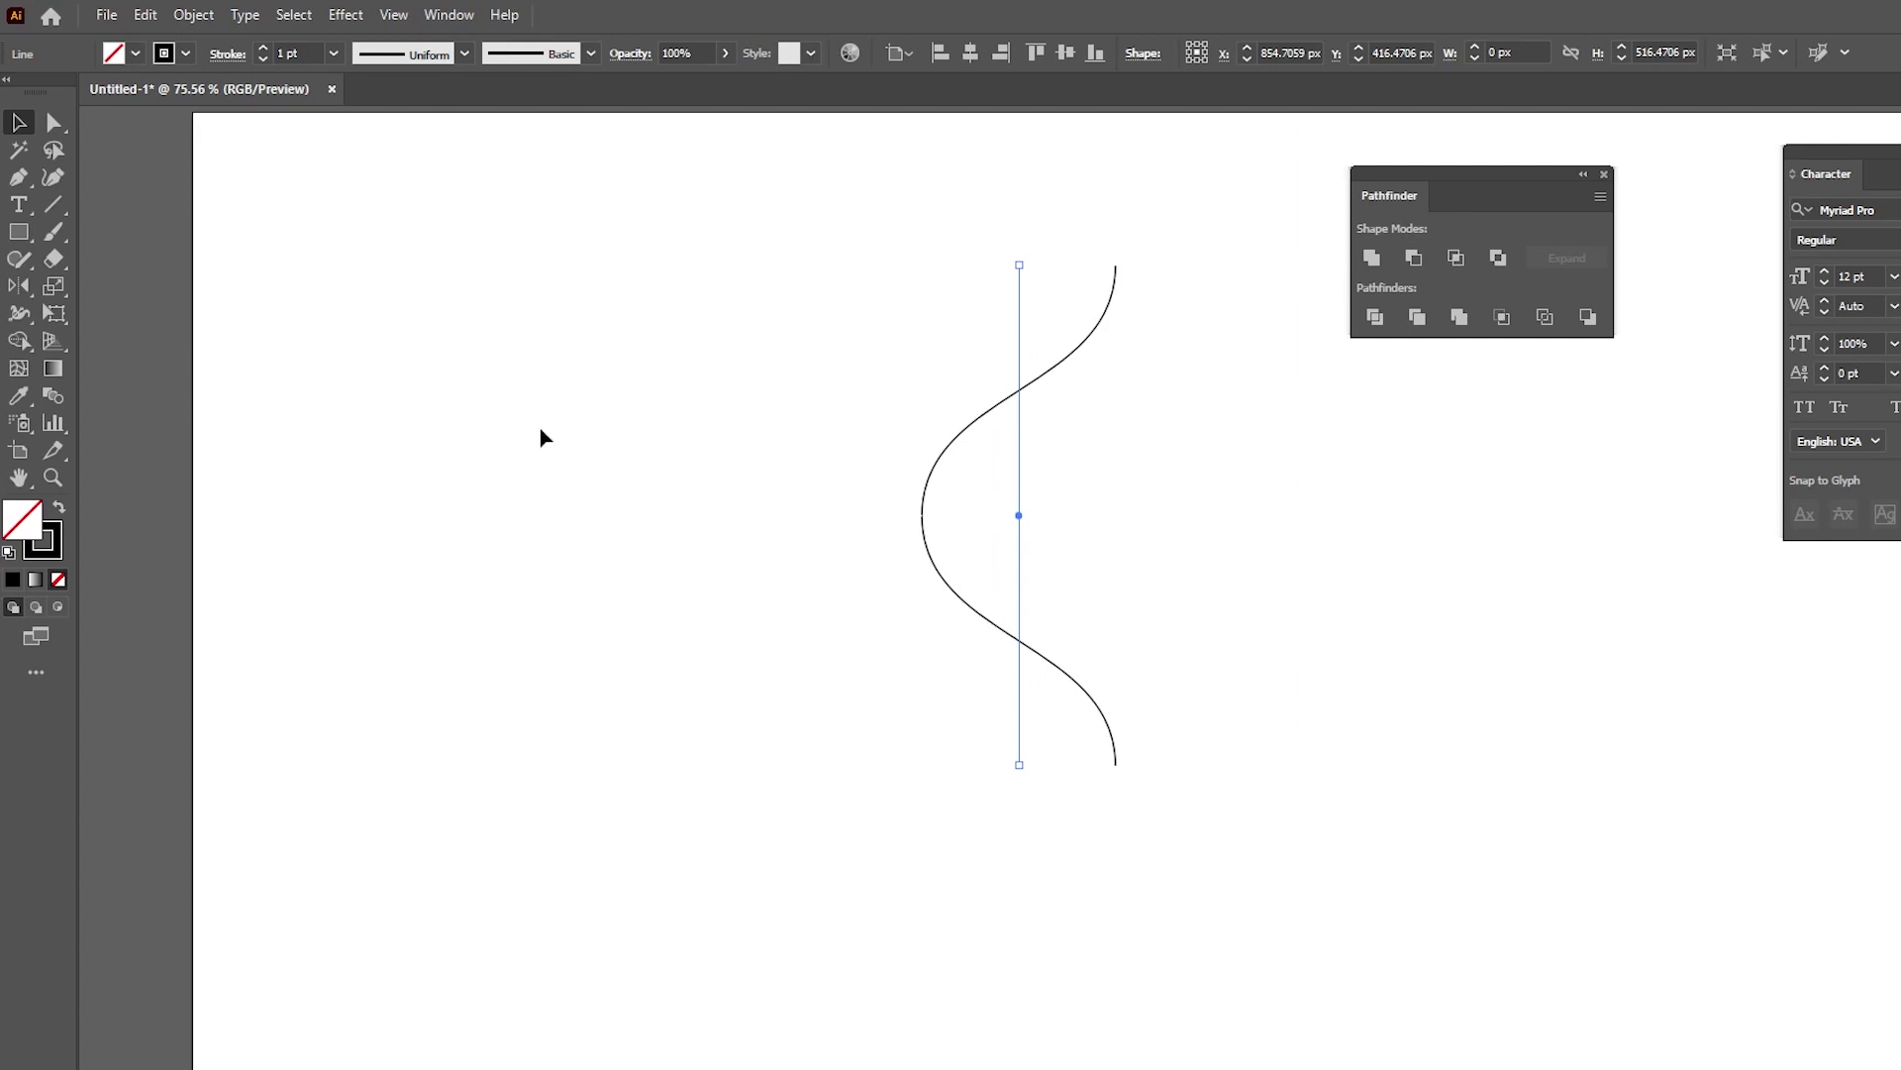
# - Expand the wavy line's appearance and cut the resulting path at its middle anchor point
pyautogui.click(195, 16)
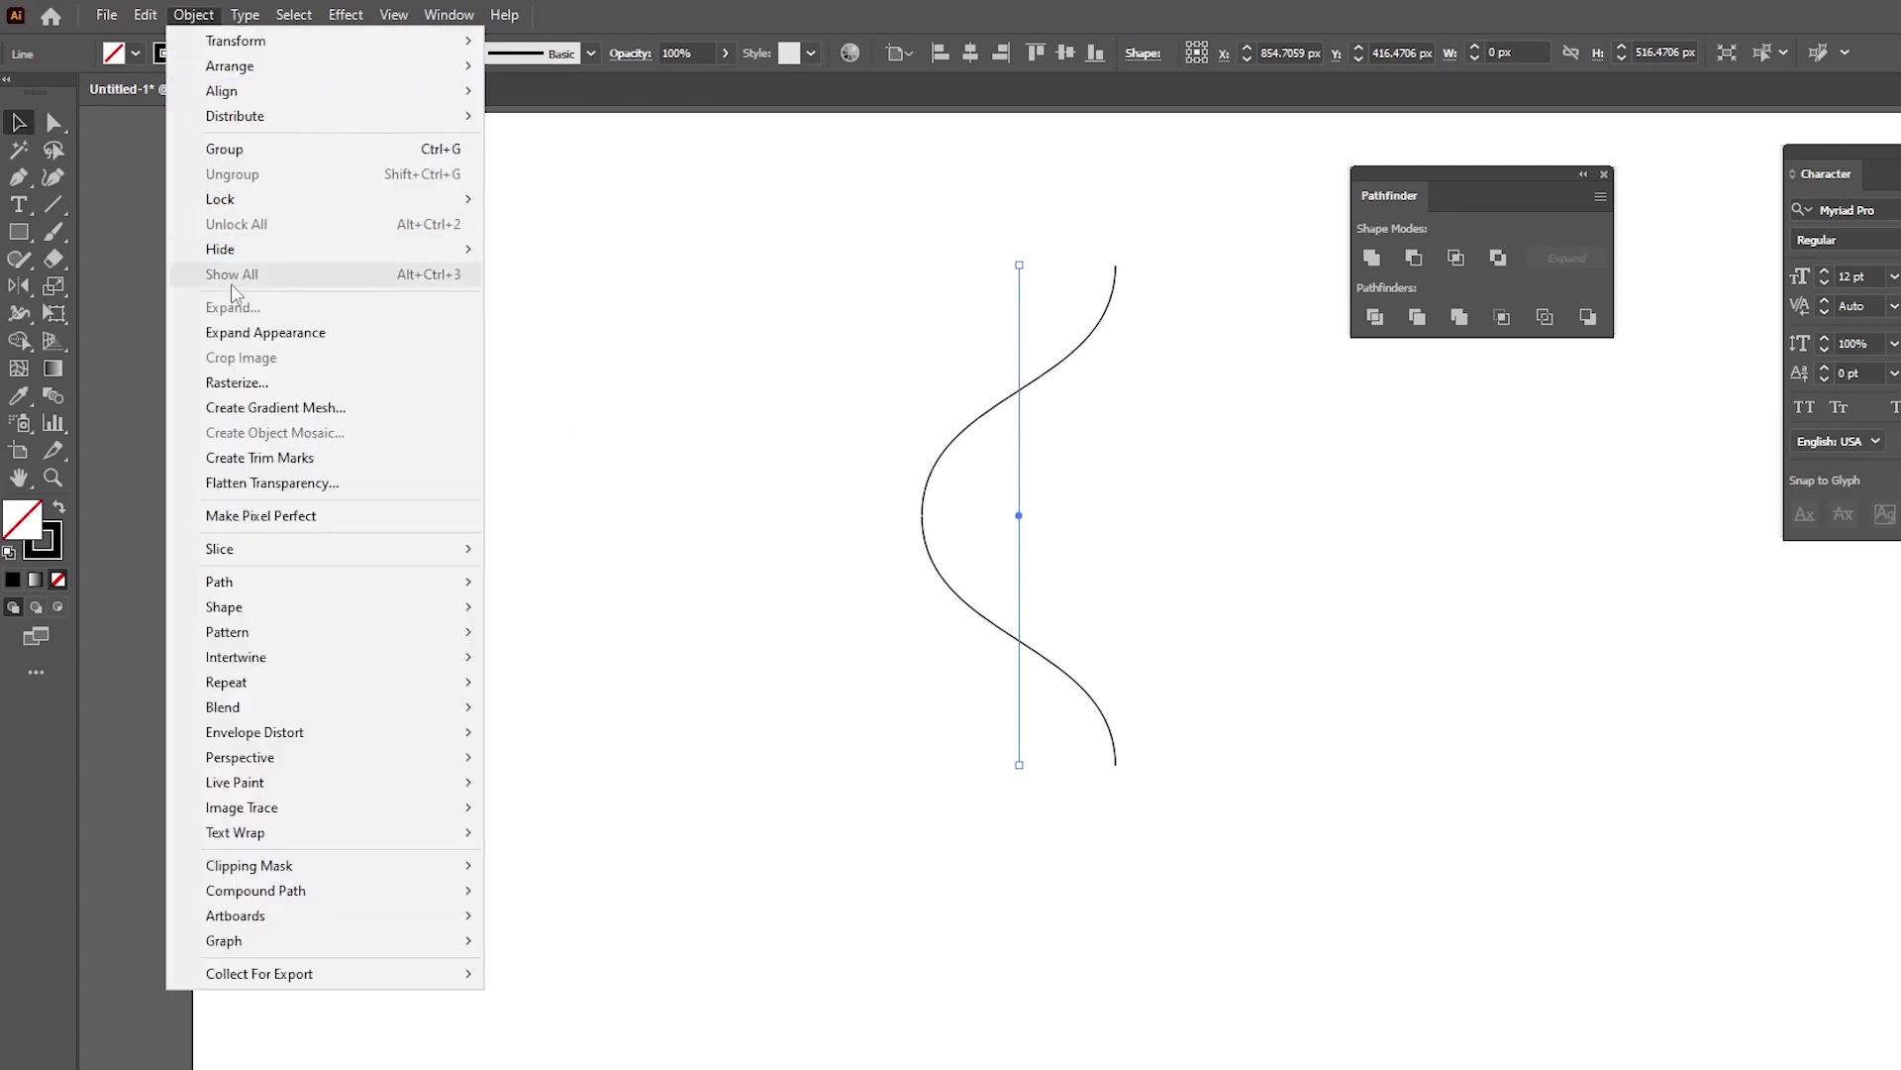
pyautogui.click(248, 333)
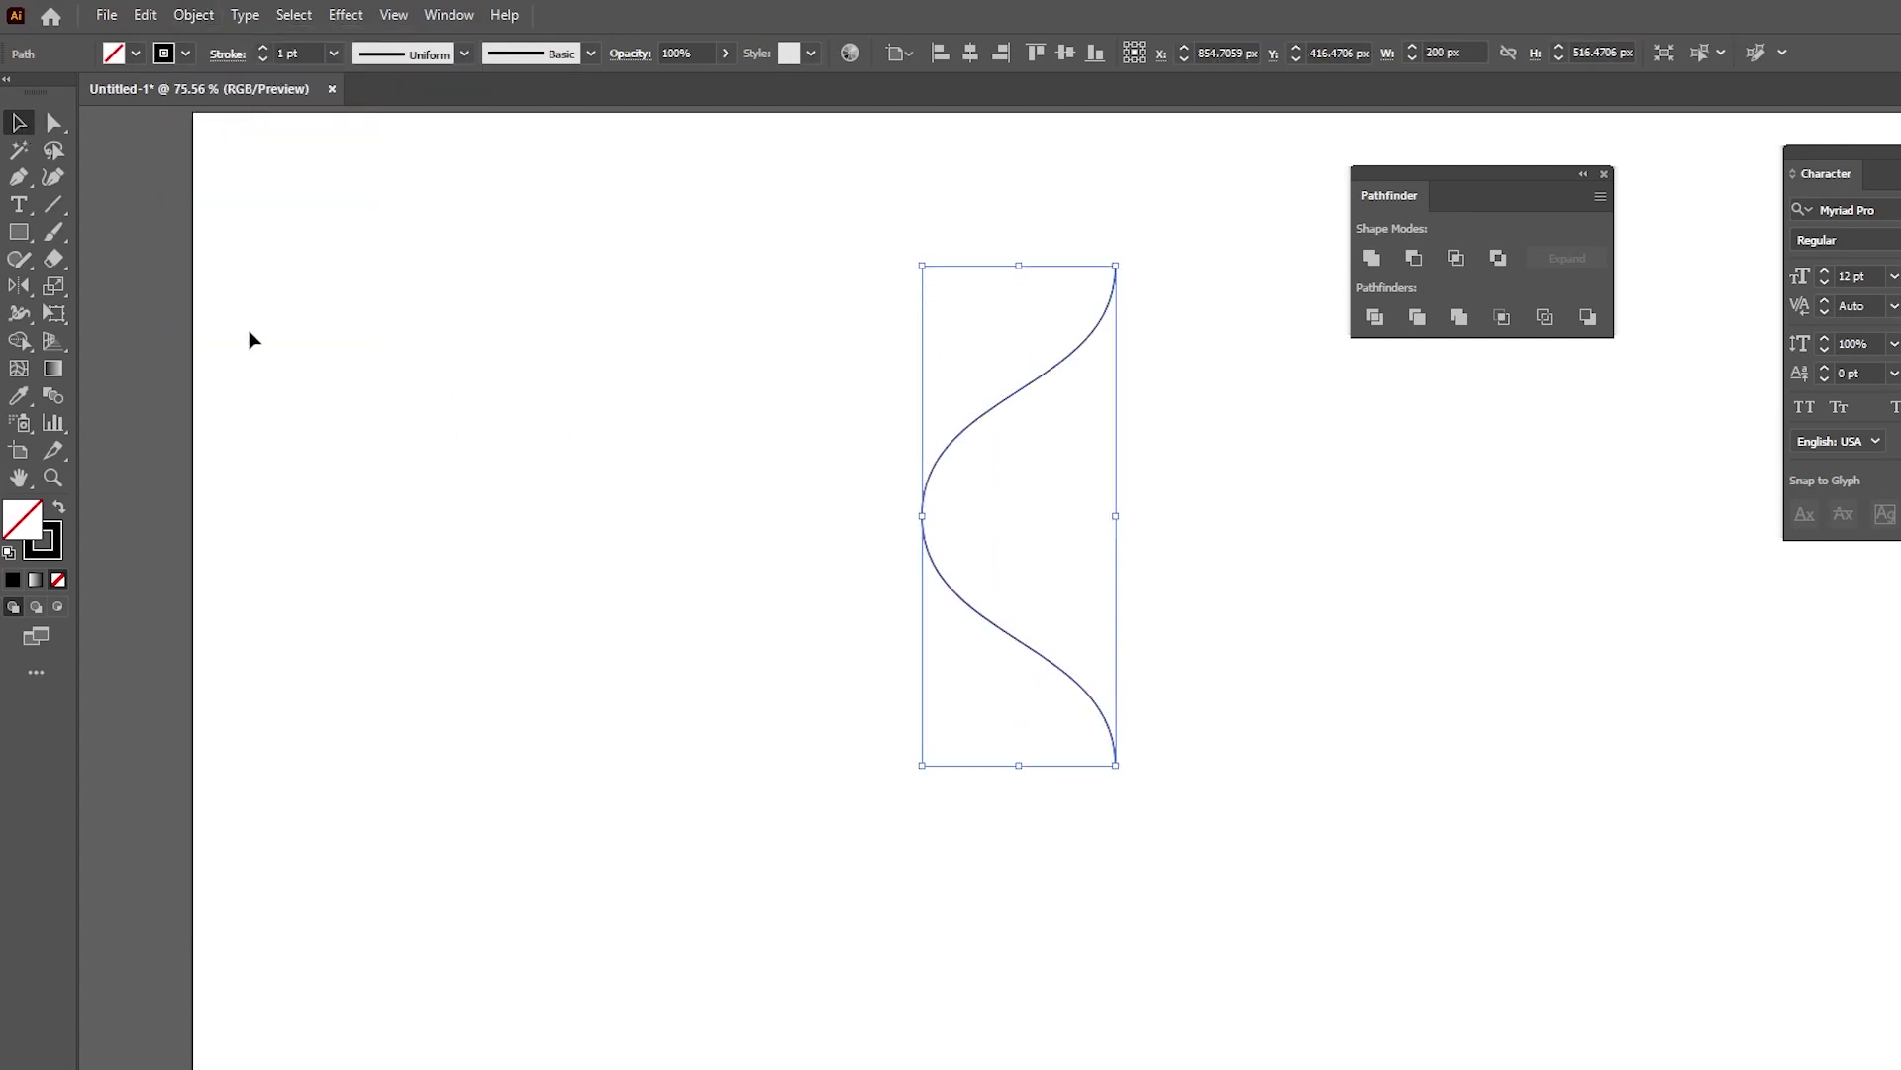
pyautogui.click(53, 122)
pyautogui.moveTo(820, 473); pyautogui.dragTo(976, 549)
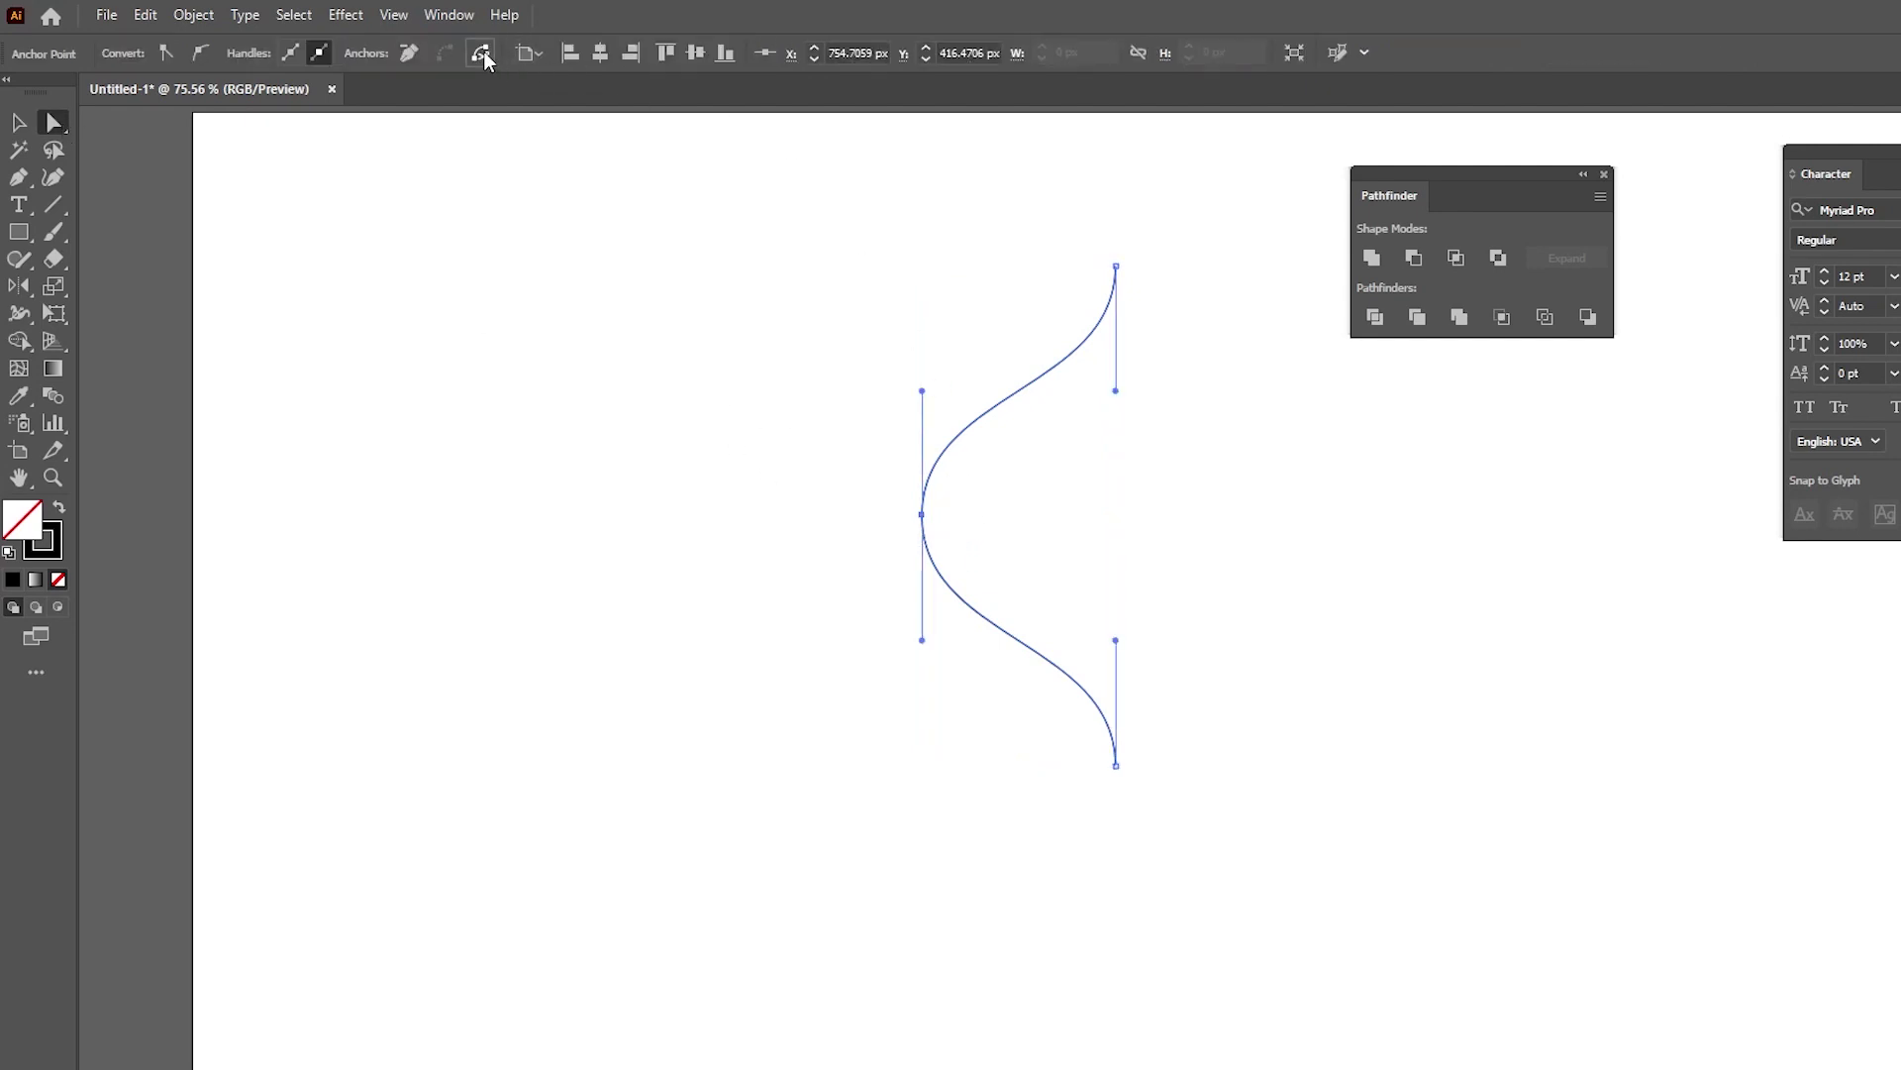
pyautogui.press('v')
pyautogui.click(580, 294)
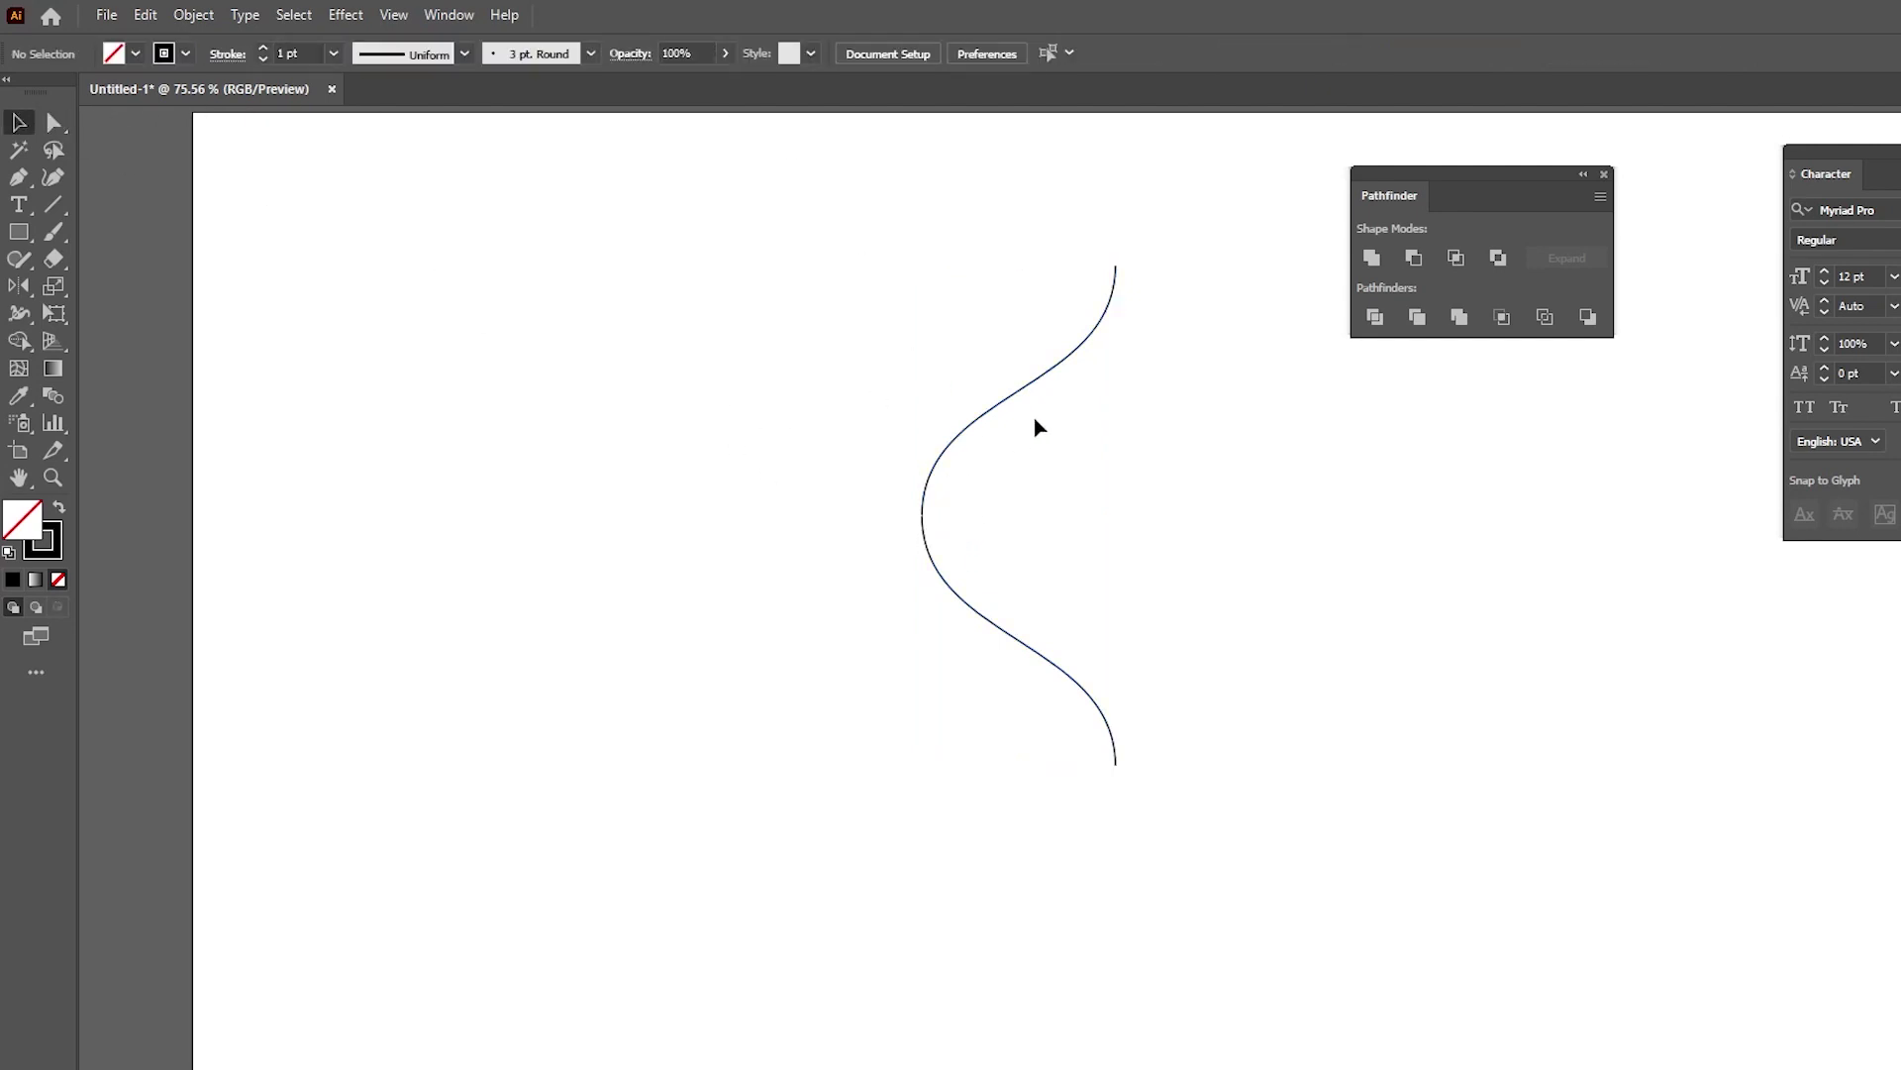
# - Separate and delete the upper half of the cut path, and move the remaining curve up and to the left
pyautogui.moveTo(1029, 389); pyautogui.dragTo(672, 418)
pyautogui.moveTo(880, 482); pyautogui.dragTo(1010, 630)
pyautogui.moveTo(586, 308); pyautogui.dragTo(789, 445)
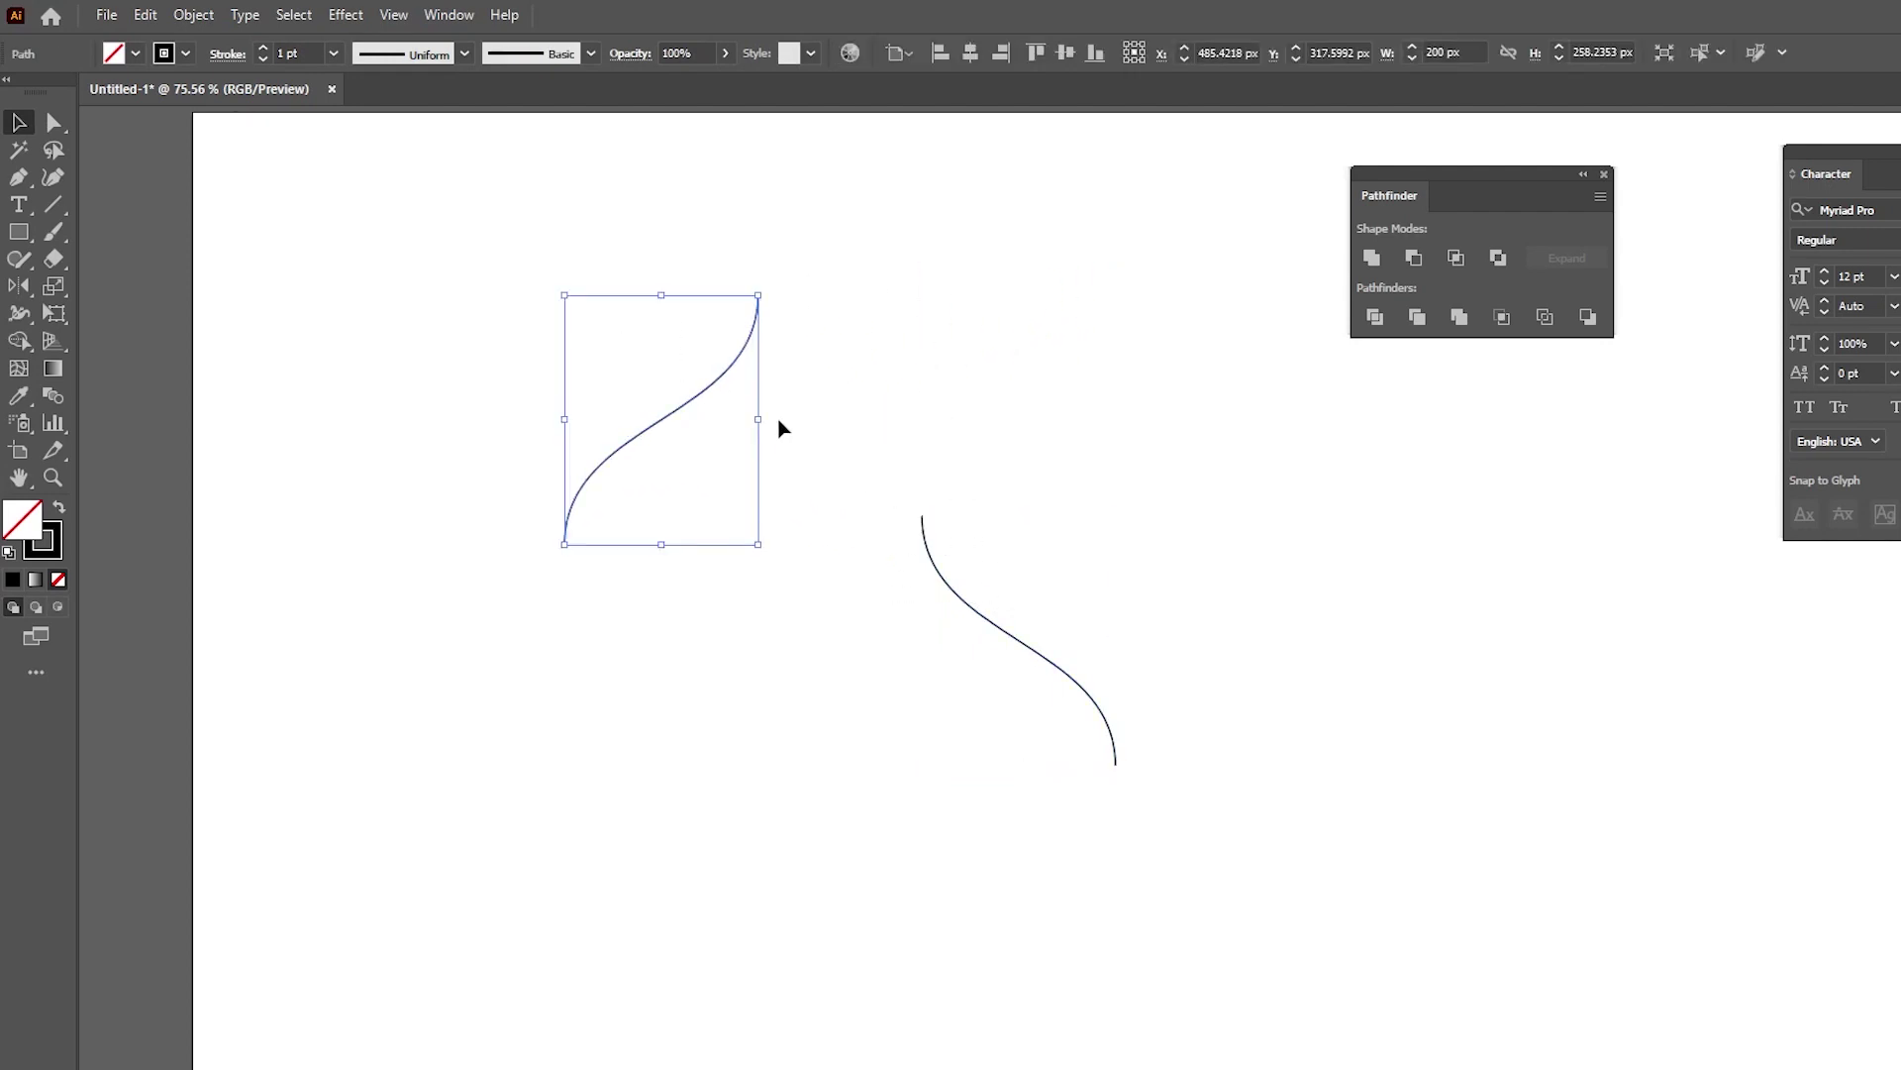
pyautogui.click(146, 14)
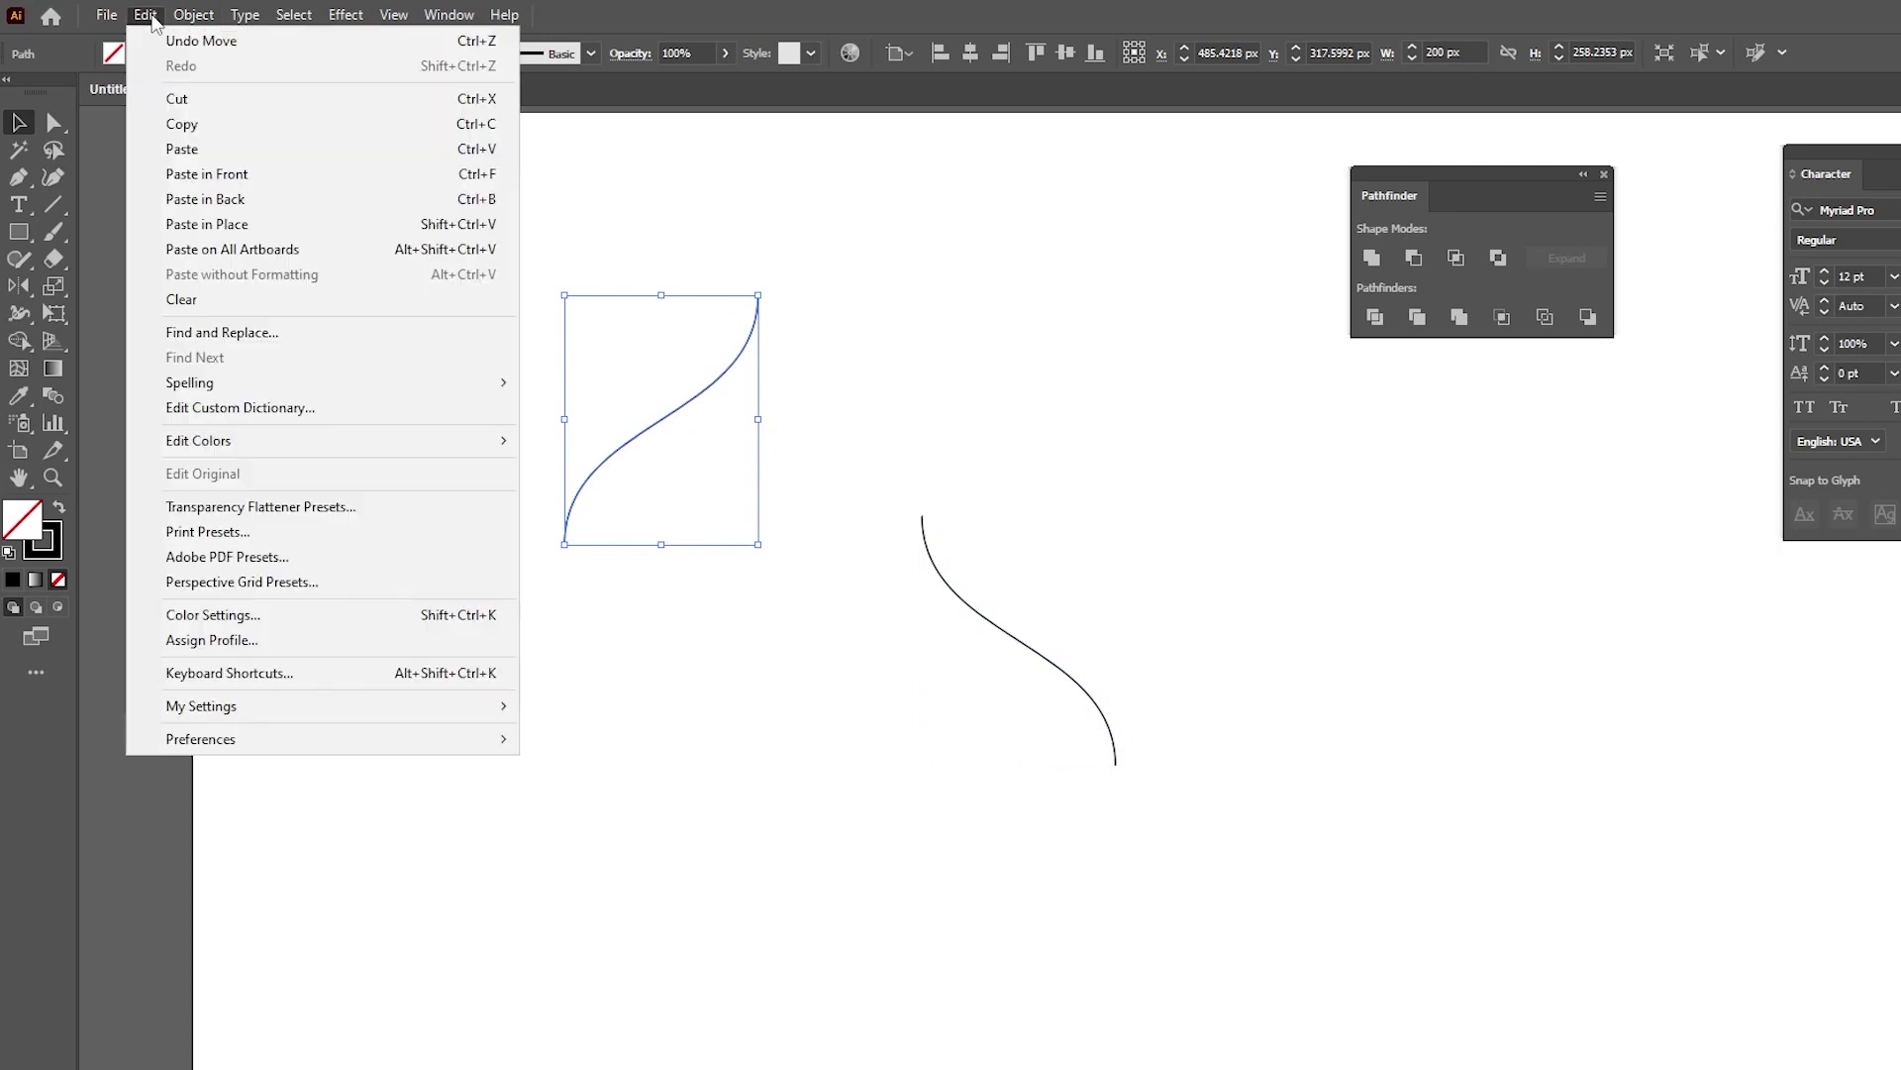
pyautogui.click(211, 301)
pyautogui.moveTo(954, 601); pyautogui.dragTo(742, 458)
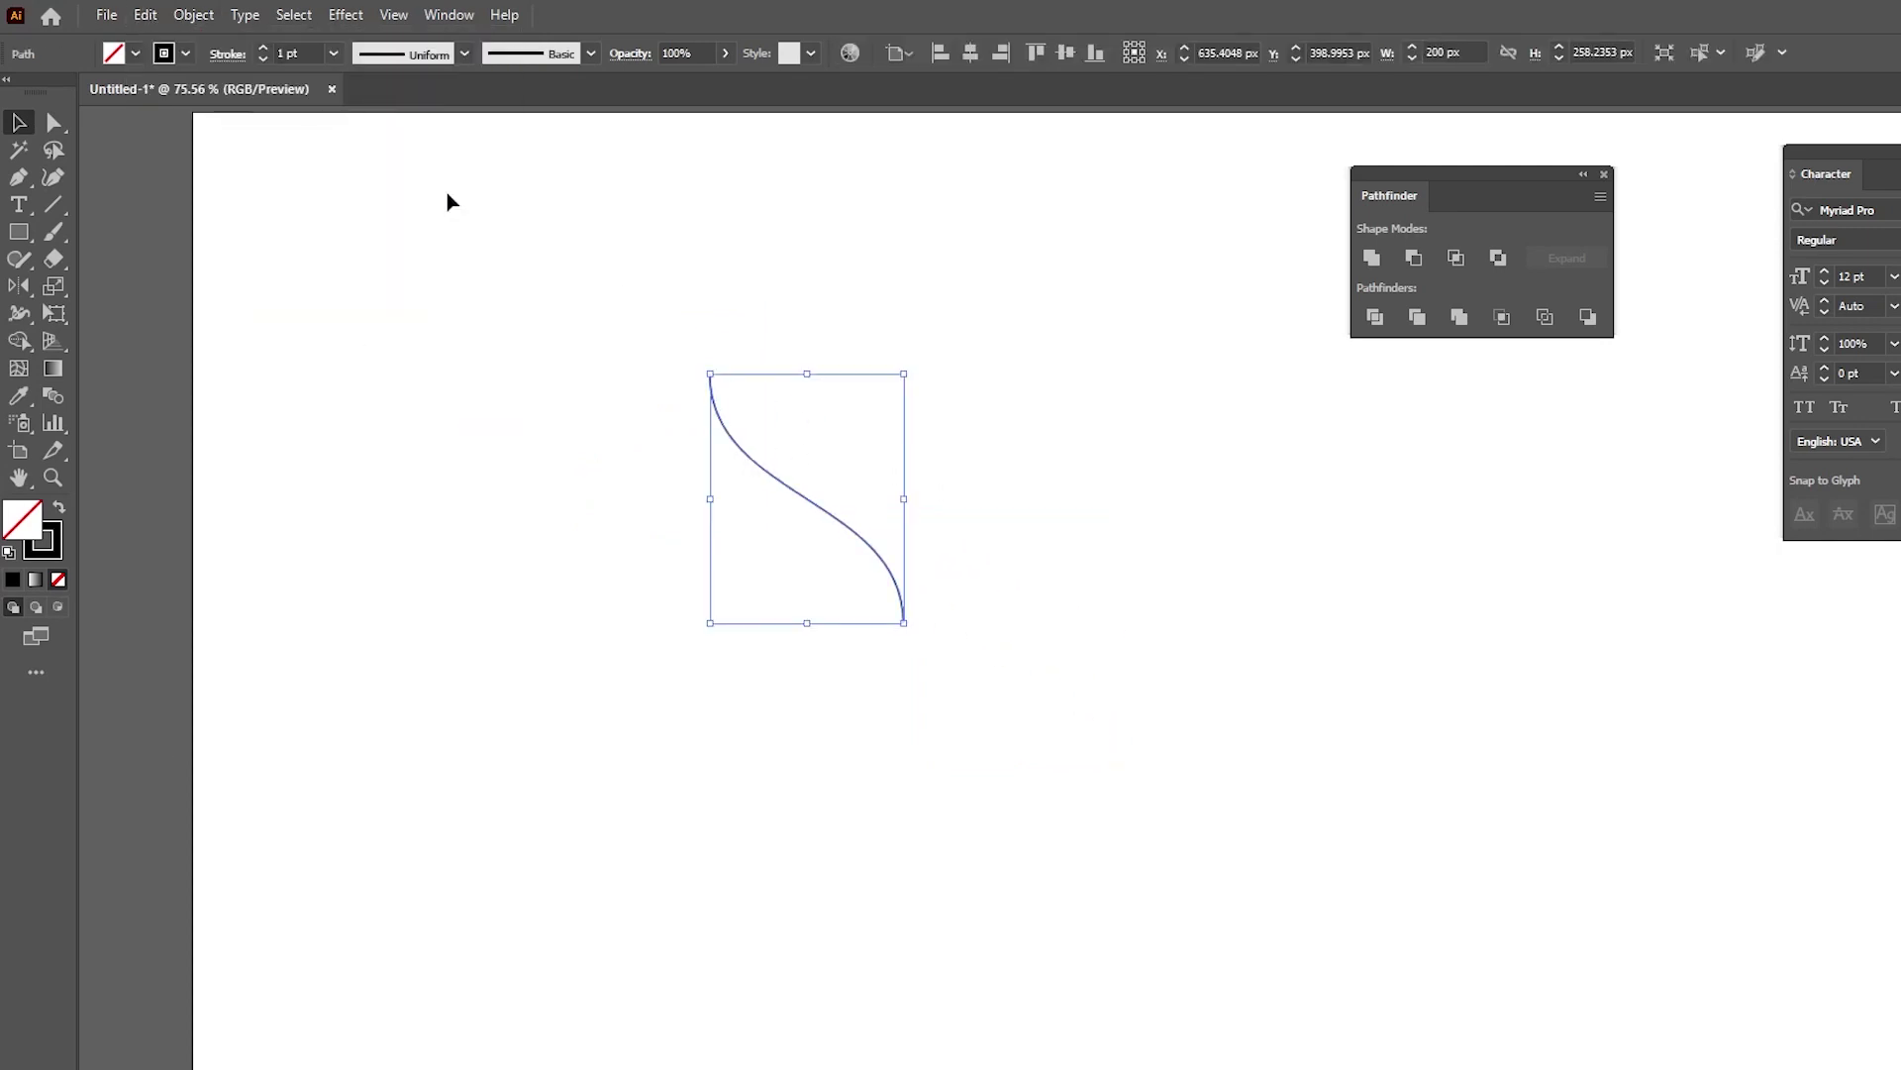
# - Copy the curve, paste it in front and move the copy straight down below the original
pyautogui.click(144, 15)
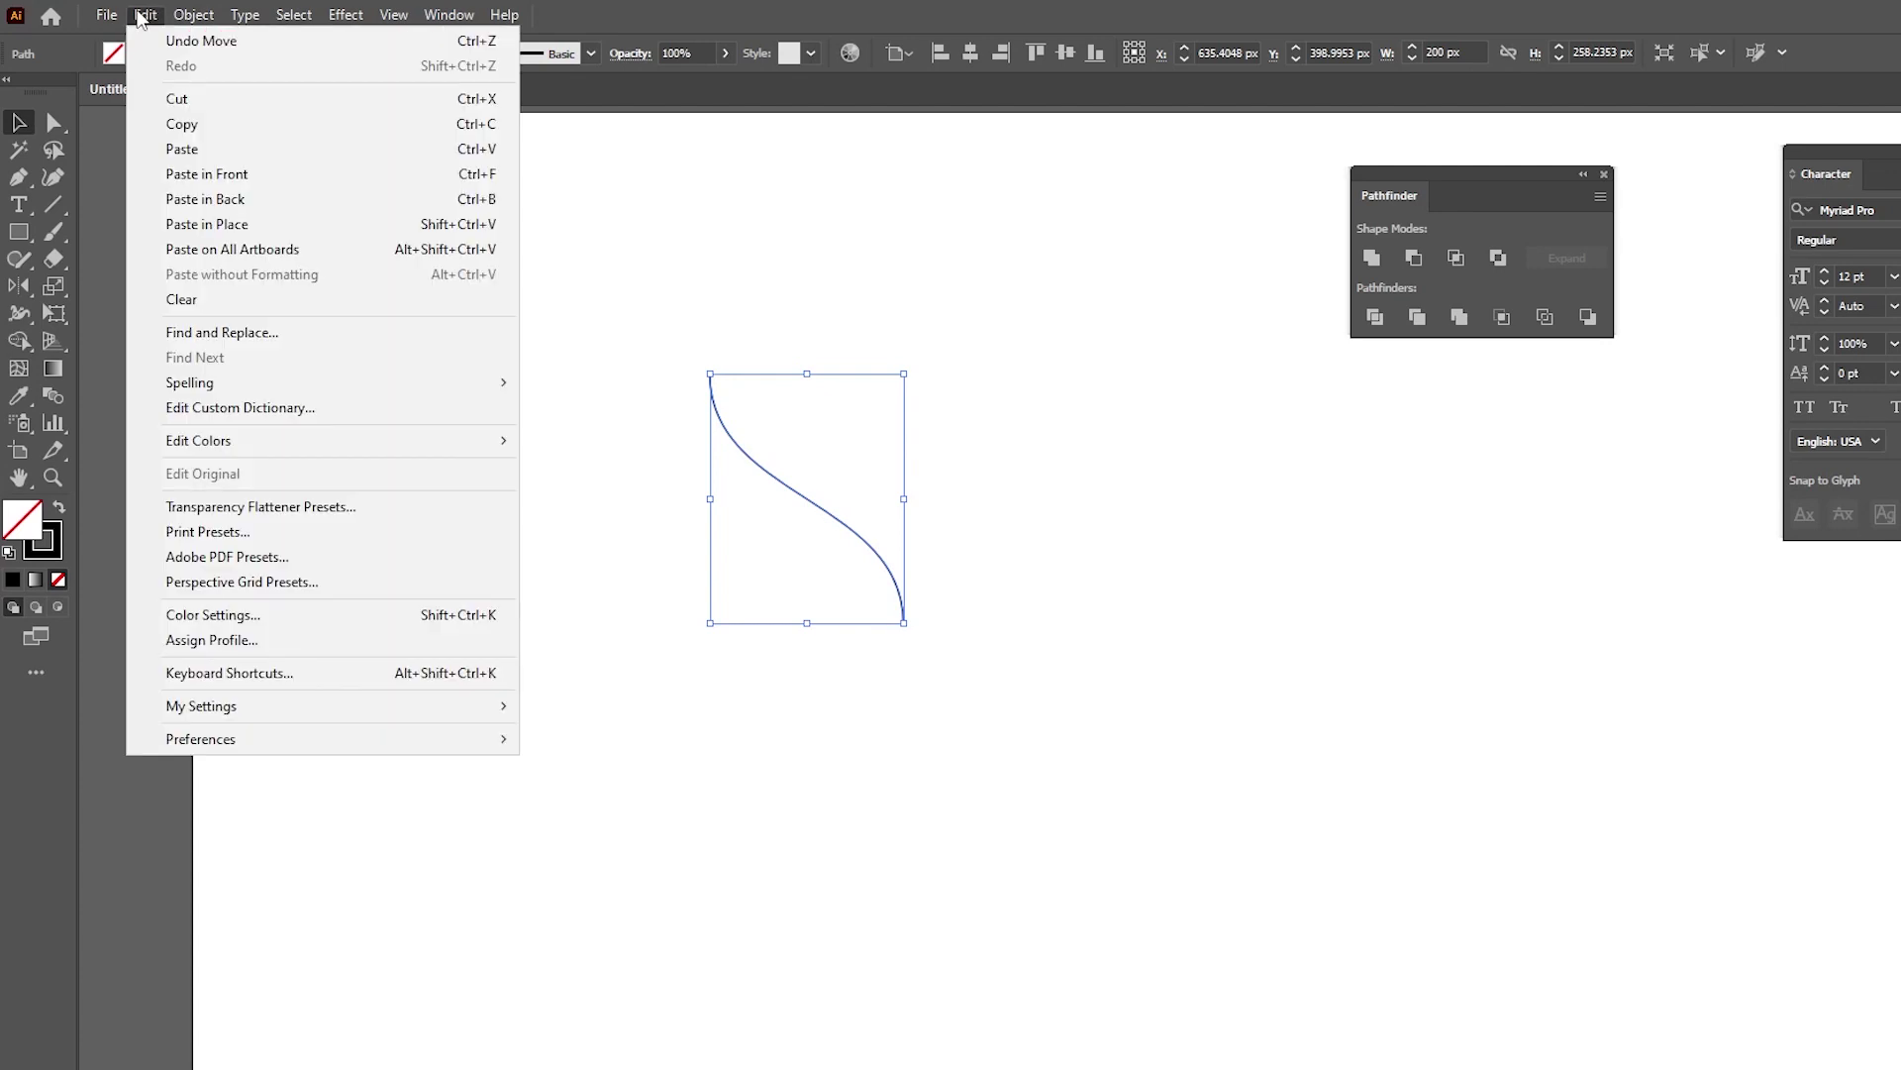
pyautogui.click(145, 17)
pyautogui.click(144, 17)
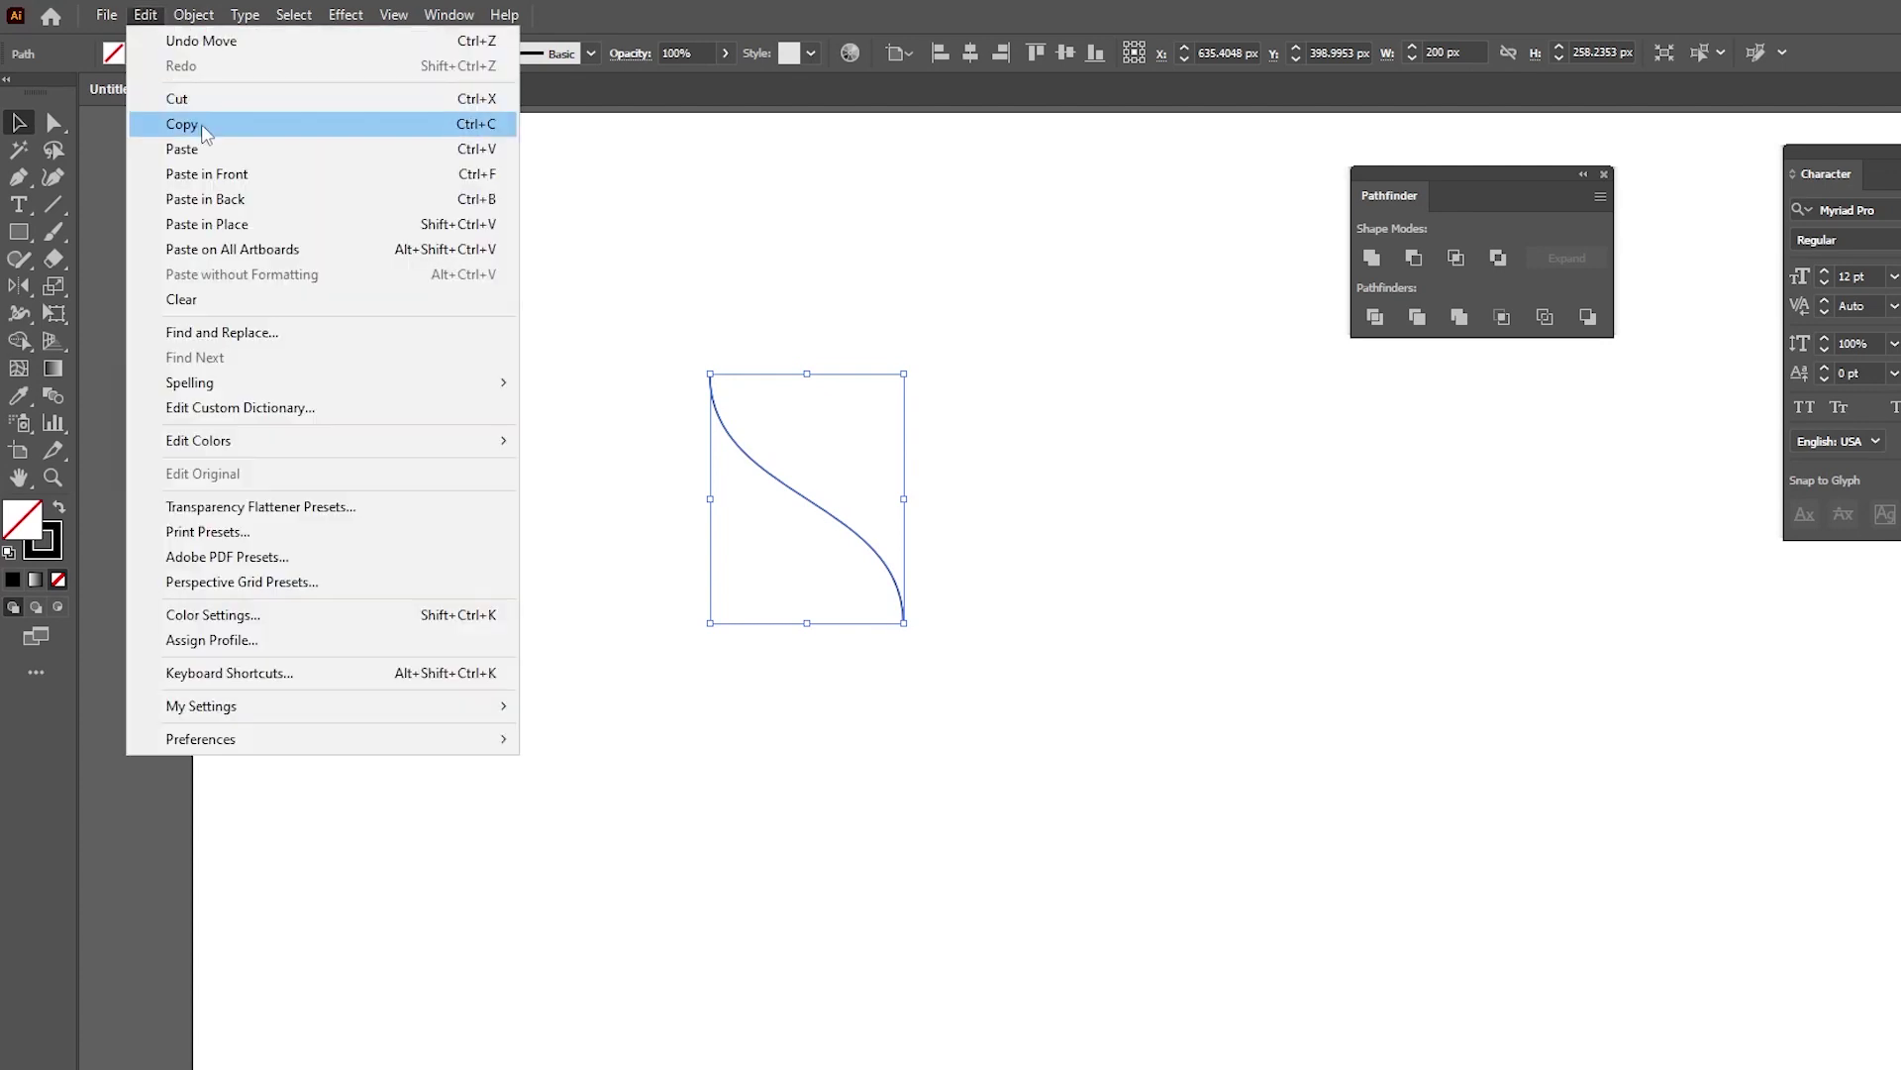
pyautogui.click(207, 174)
pyautogui.moveTo(847, 532); pyautogui.dragTo(835, 592)
# - Scale the lower curve uniformly to 84%, including its stroke
pyautogui.click(54, 288)
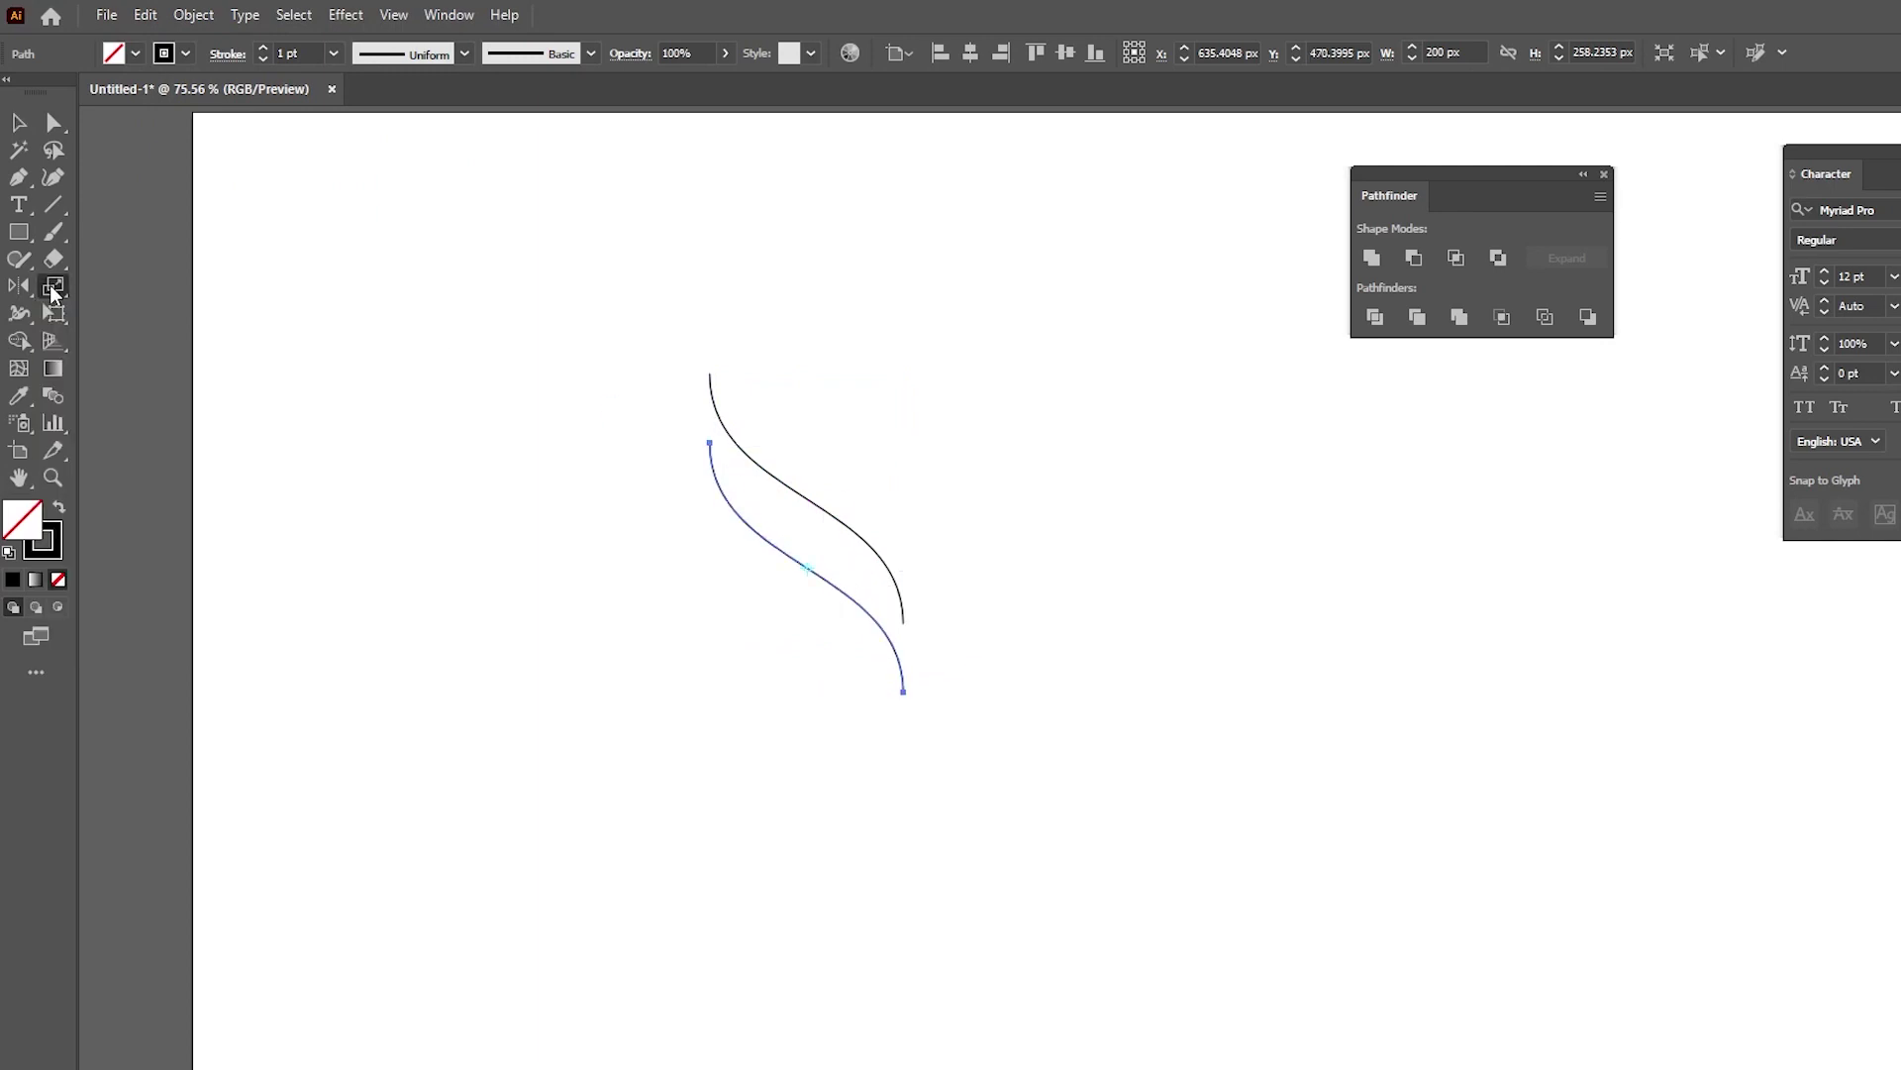
pyautogui.moveTo(56, 289); pyautogui.dragTo(115, 282)
pyautogui.doubleClick(53, 287)
pyautogui.moveTo(1381, 258); pyautogui.dragTo(1034, 267)
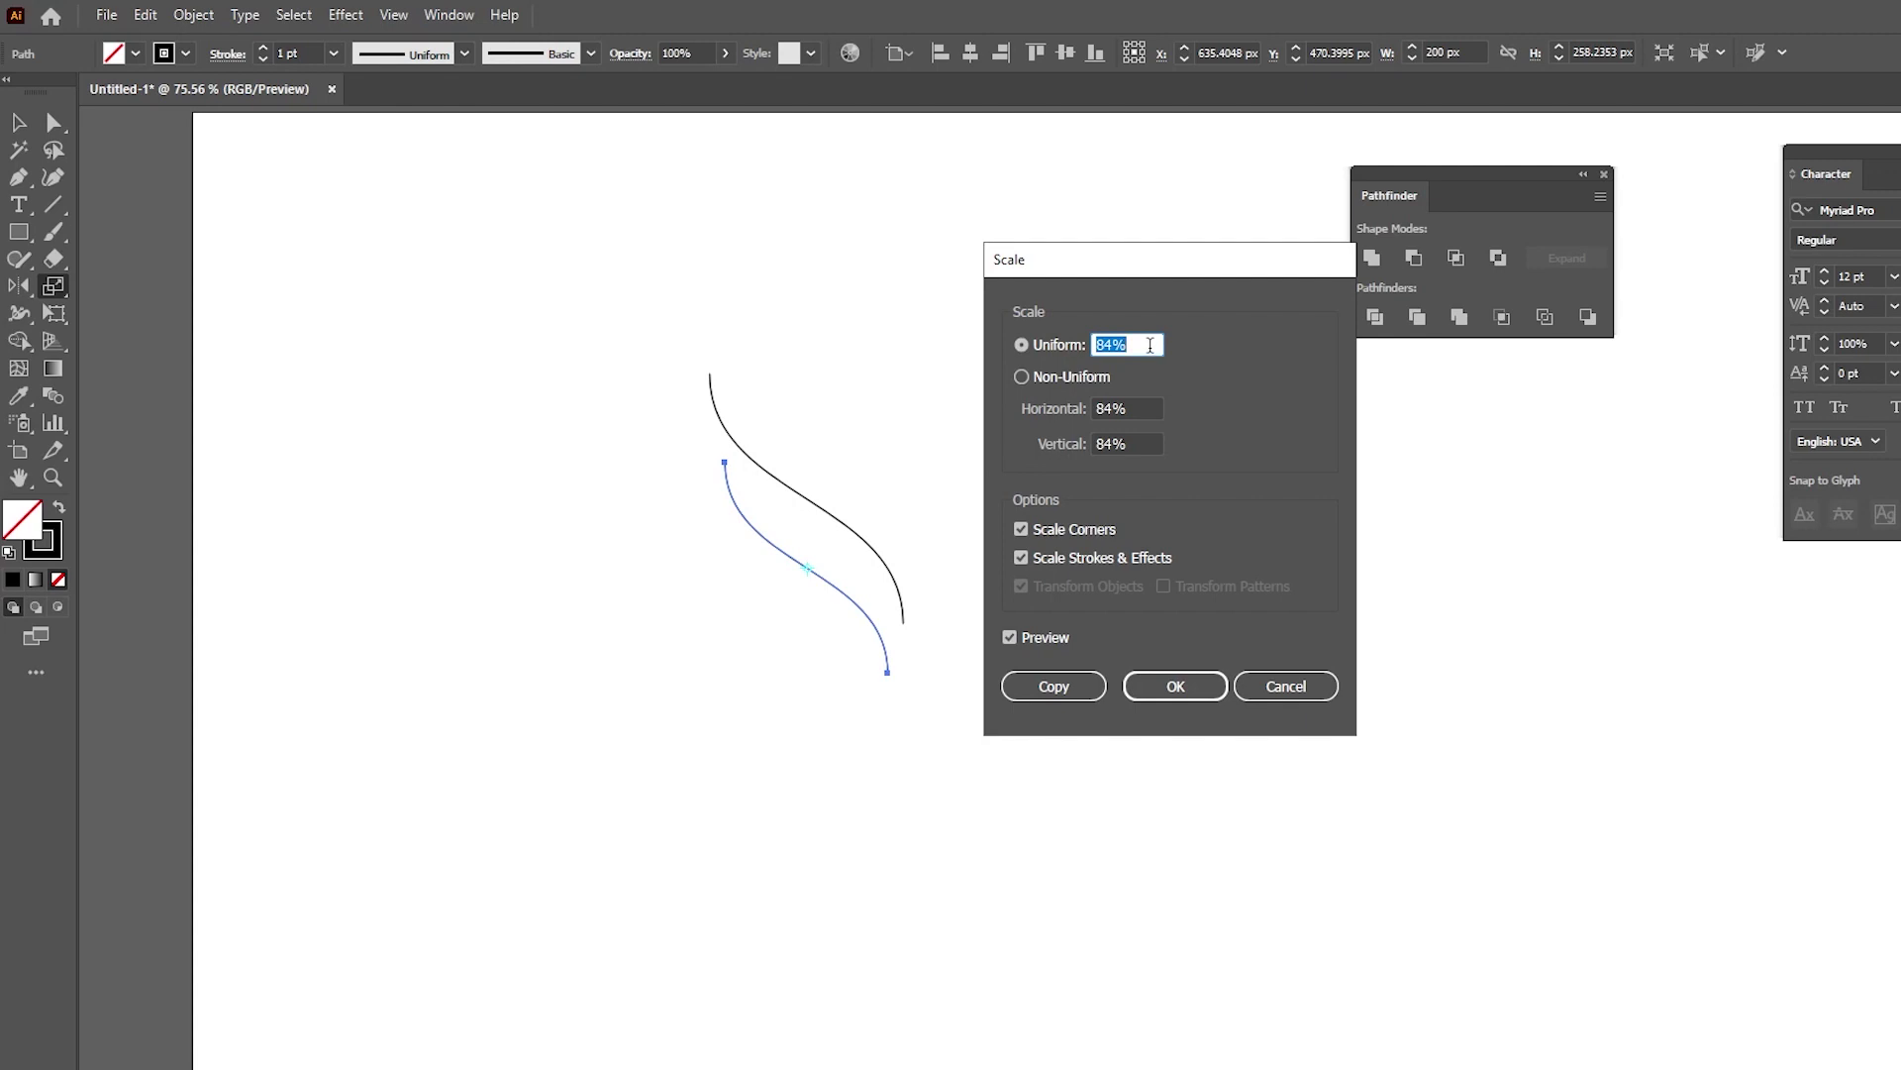
pyautogui.click(1179, 688)
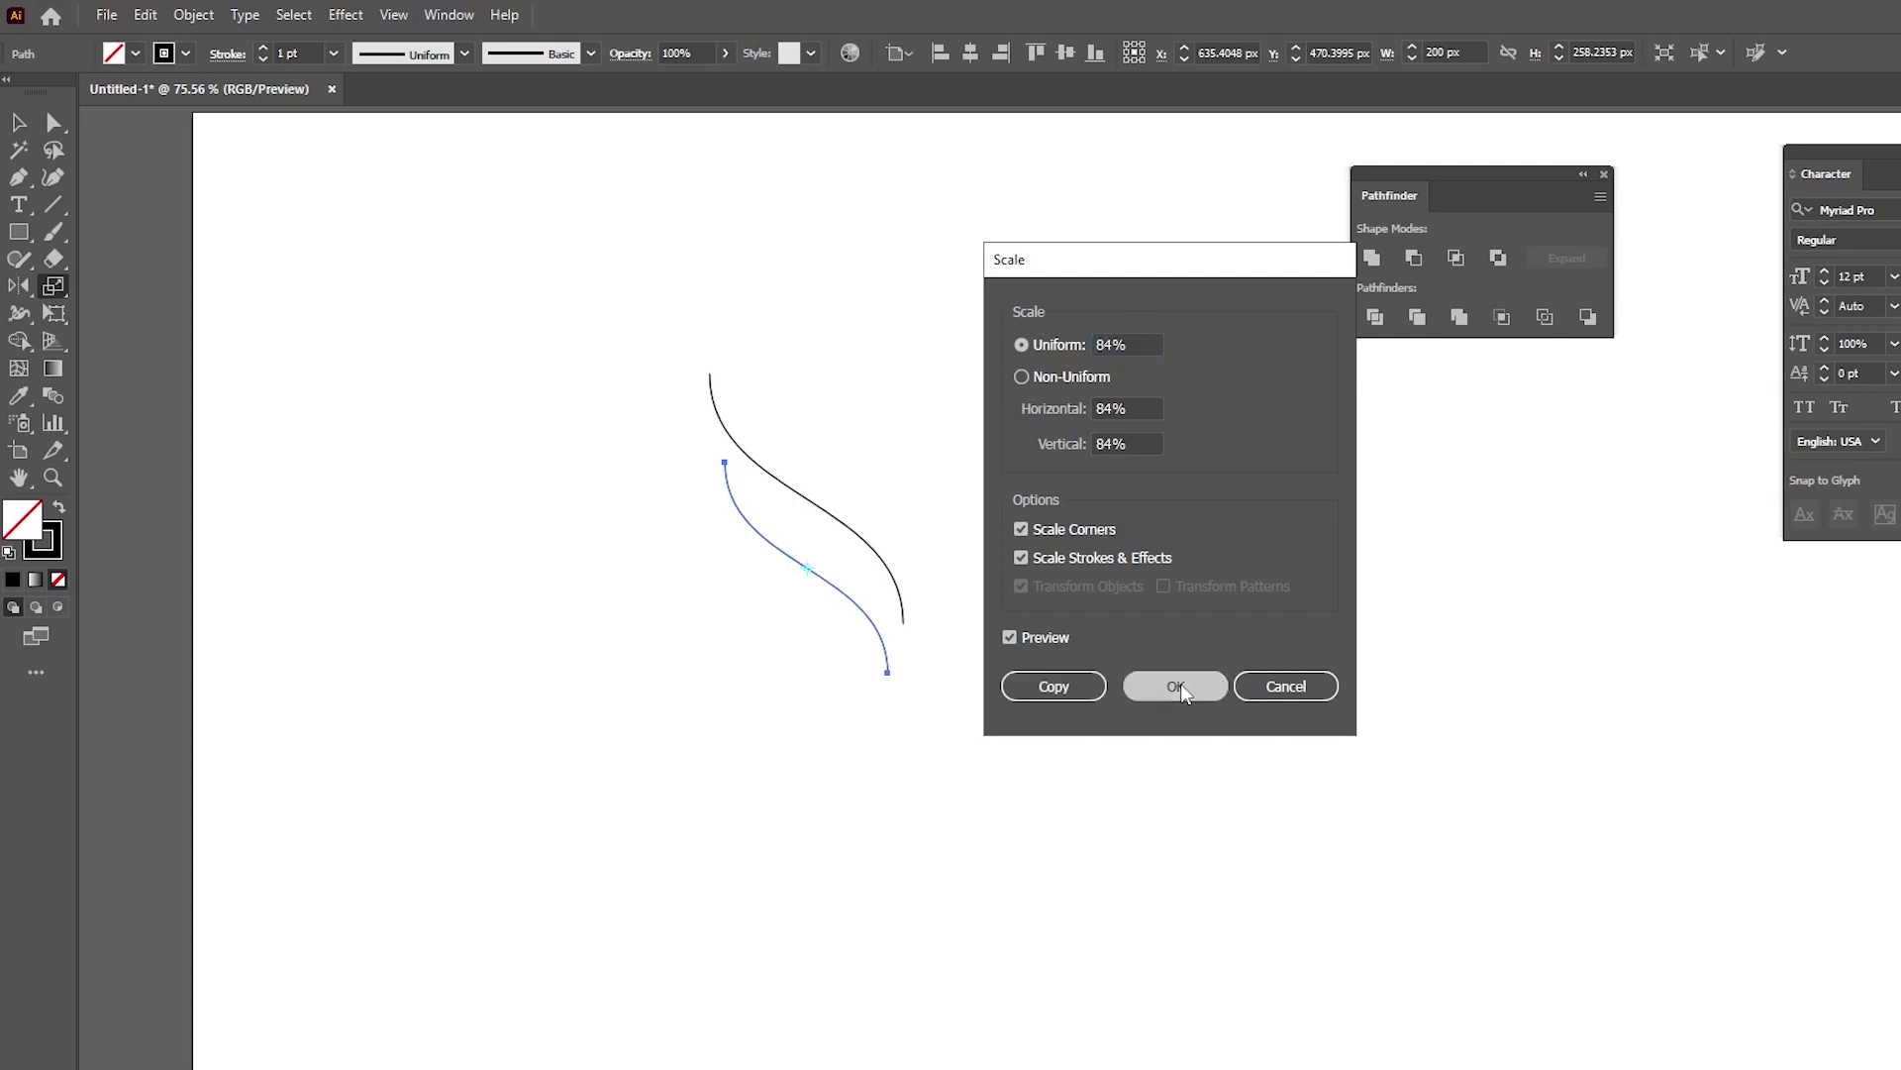
# - Move the smaller curve further straight down, away from the original curve
pyautogui.click(19, 123)
pyautogui.moveTo(606, 301); pyautogui.dragTo(1054, 616)
pyautogui.click(1055, 616)
pyautogui.moveTo(828, 585); pyautogui.dragTo(828, 710)
# - Make a blend between the original curve and the smaller curve
pyautogui.hotkey('ctrl', 'a')
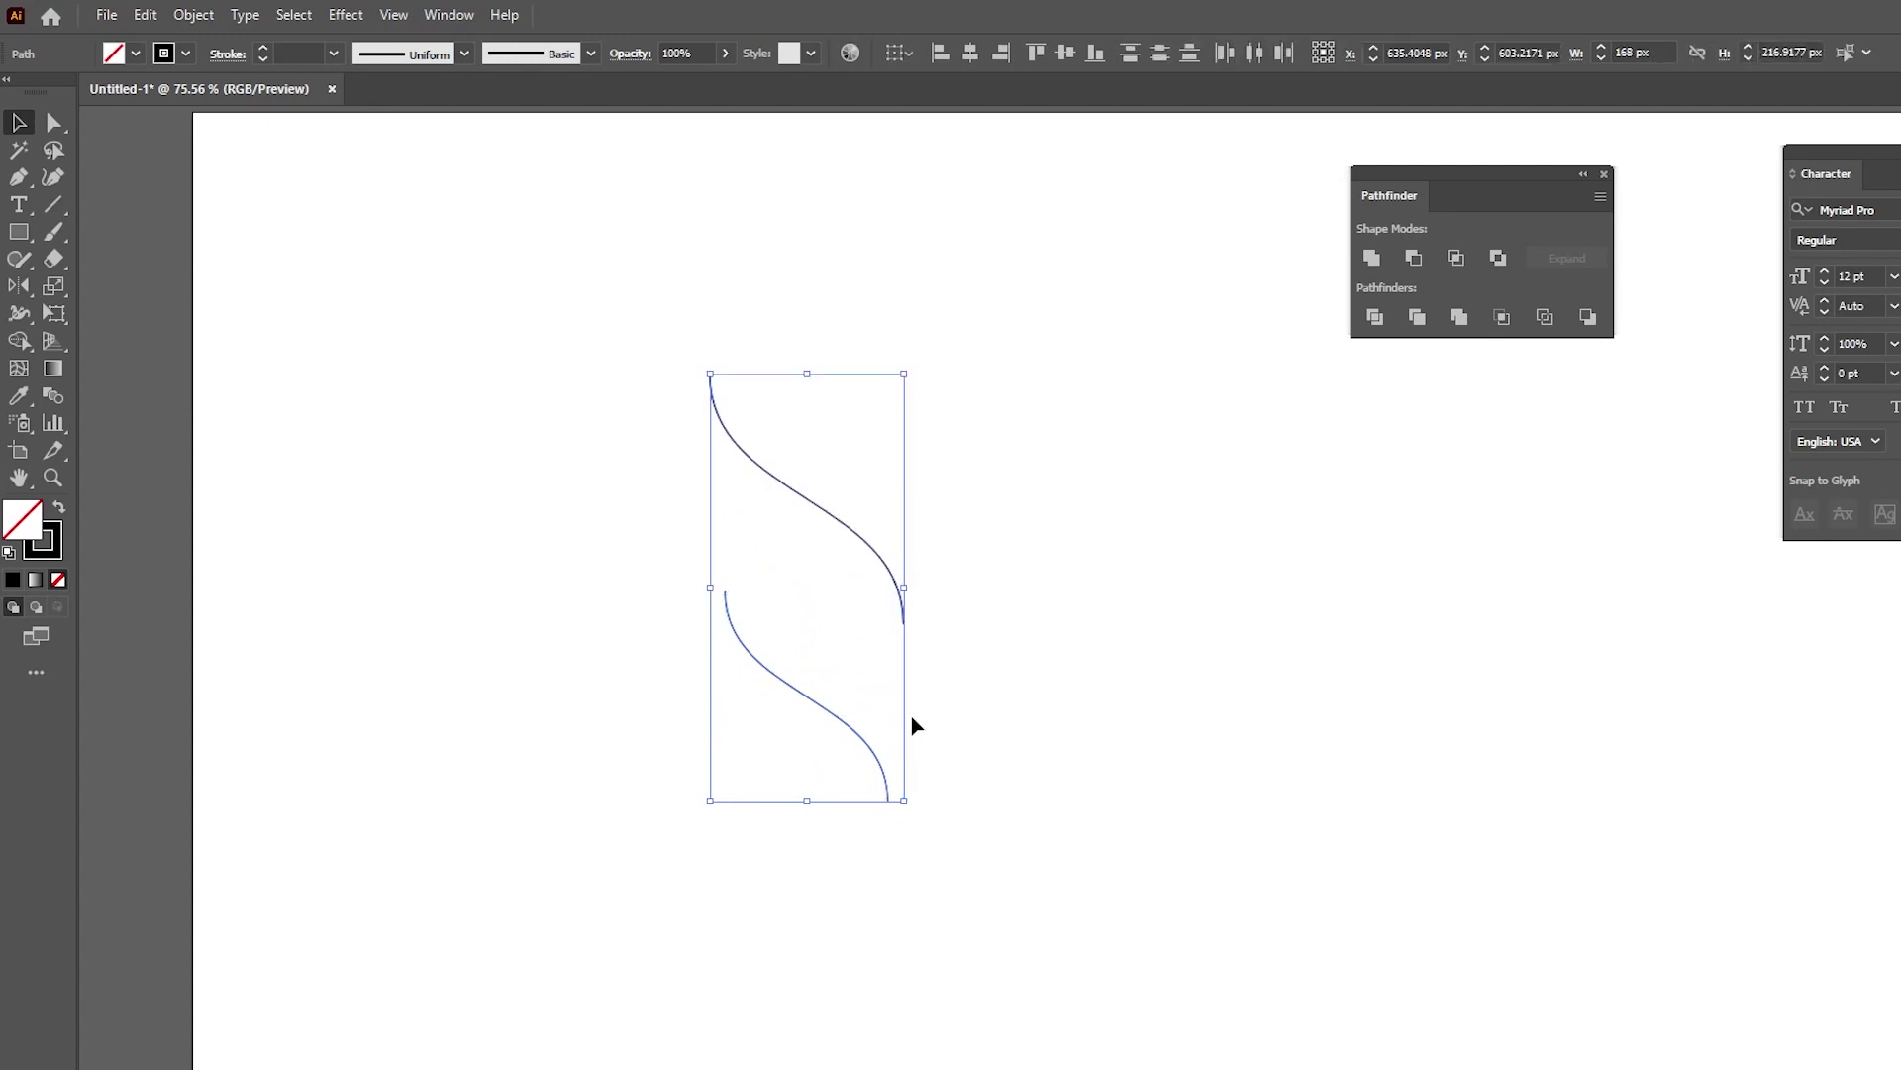
pyautogui.click(193, 15)
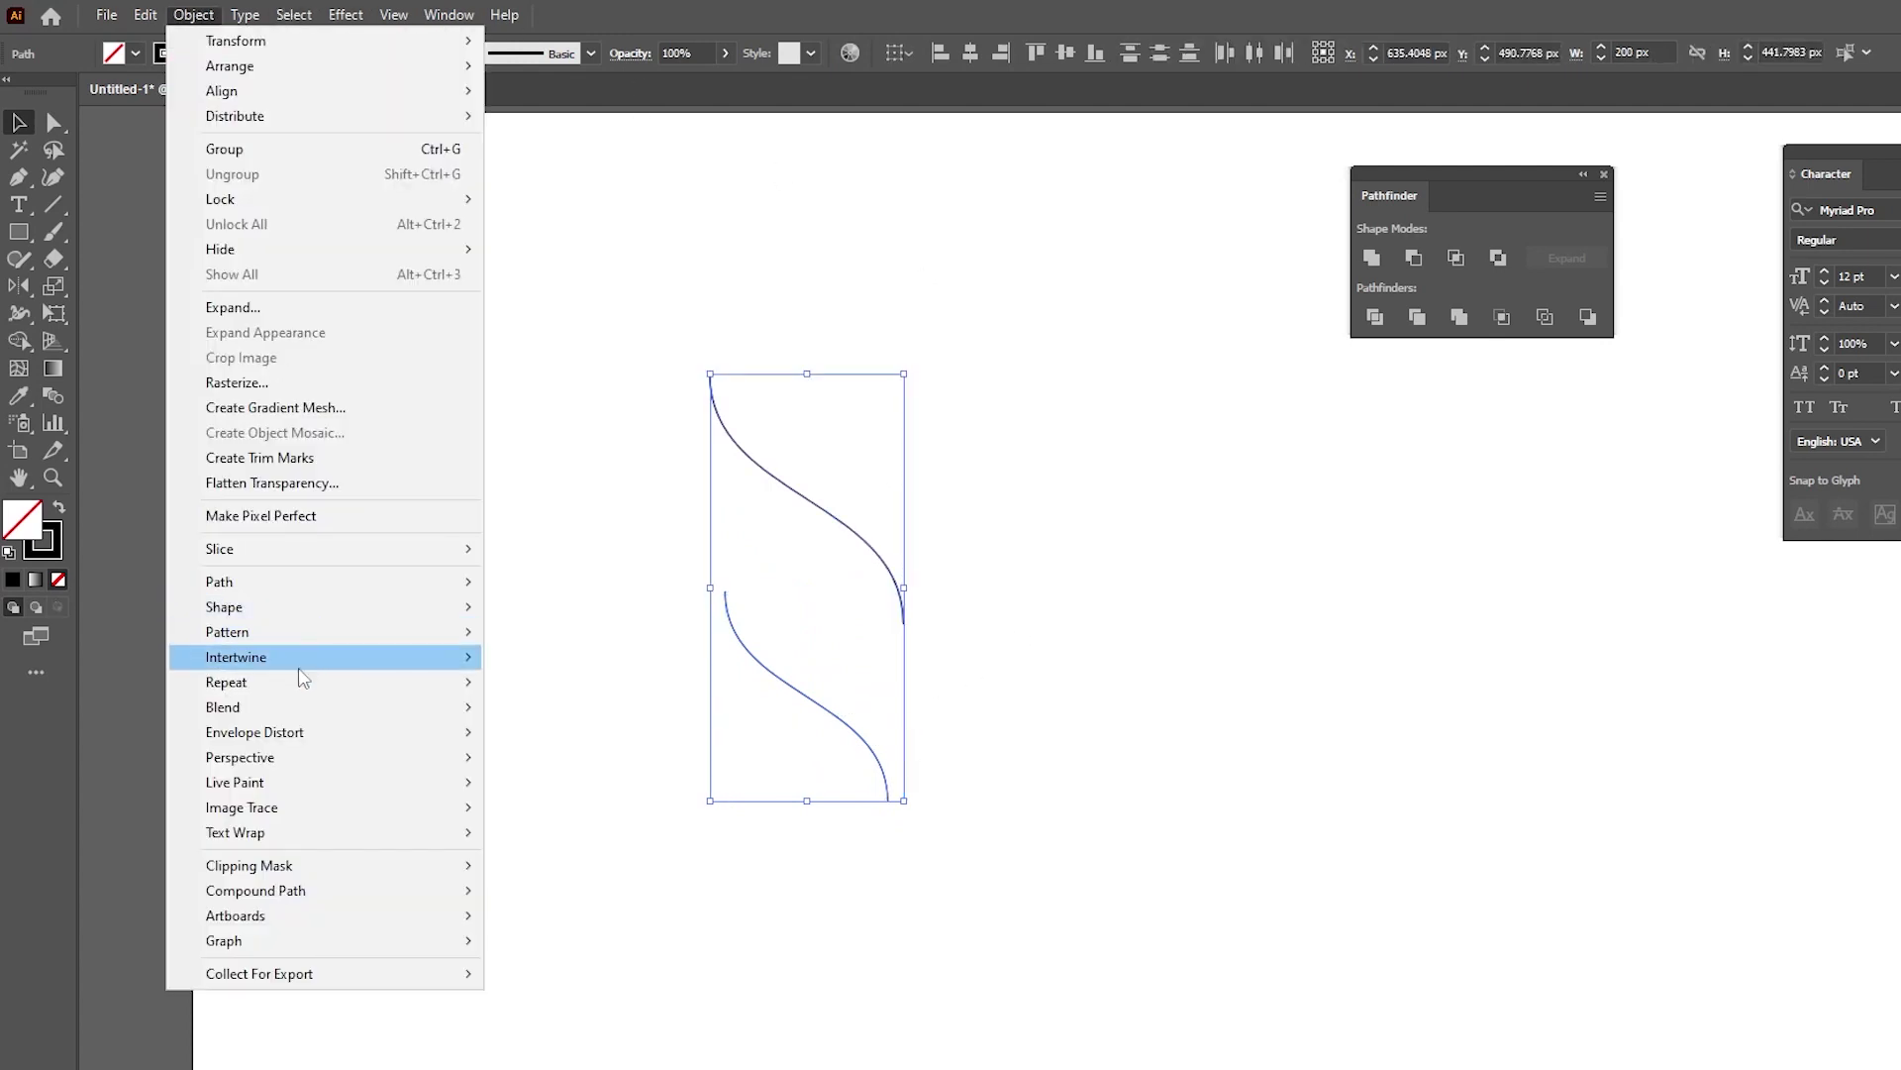
pyautogui.moveTo(297, 707)
pyautogui.click(539, 707)
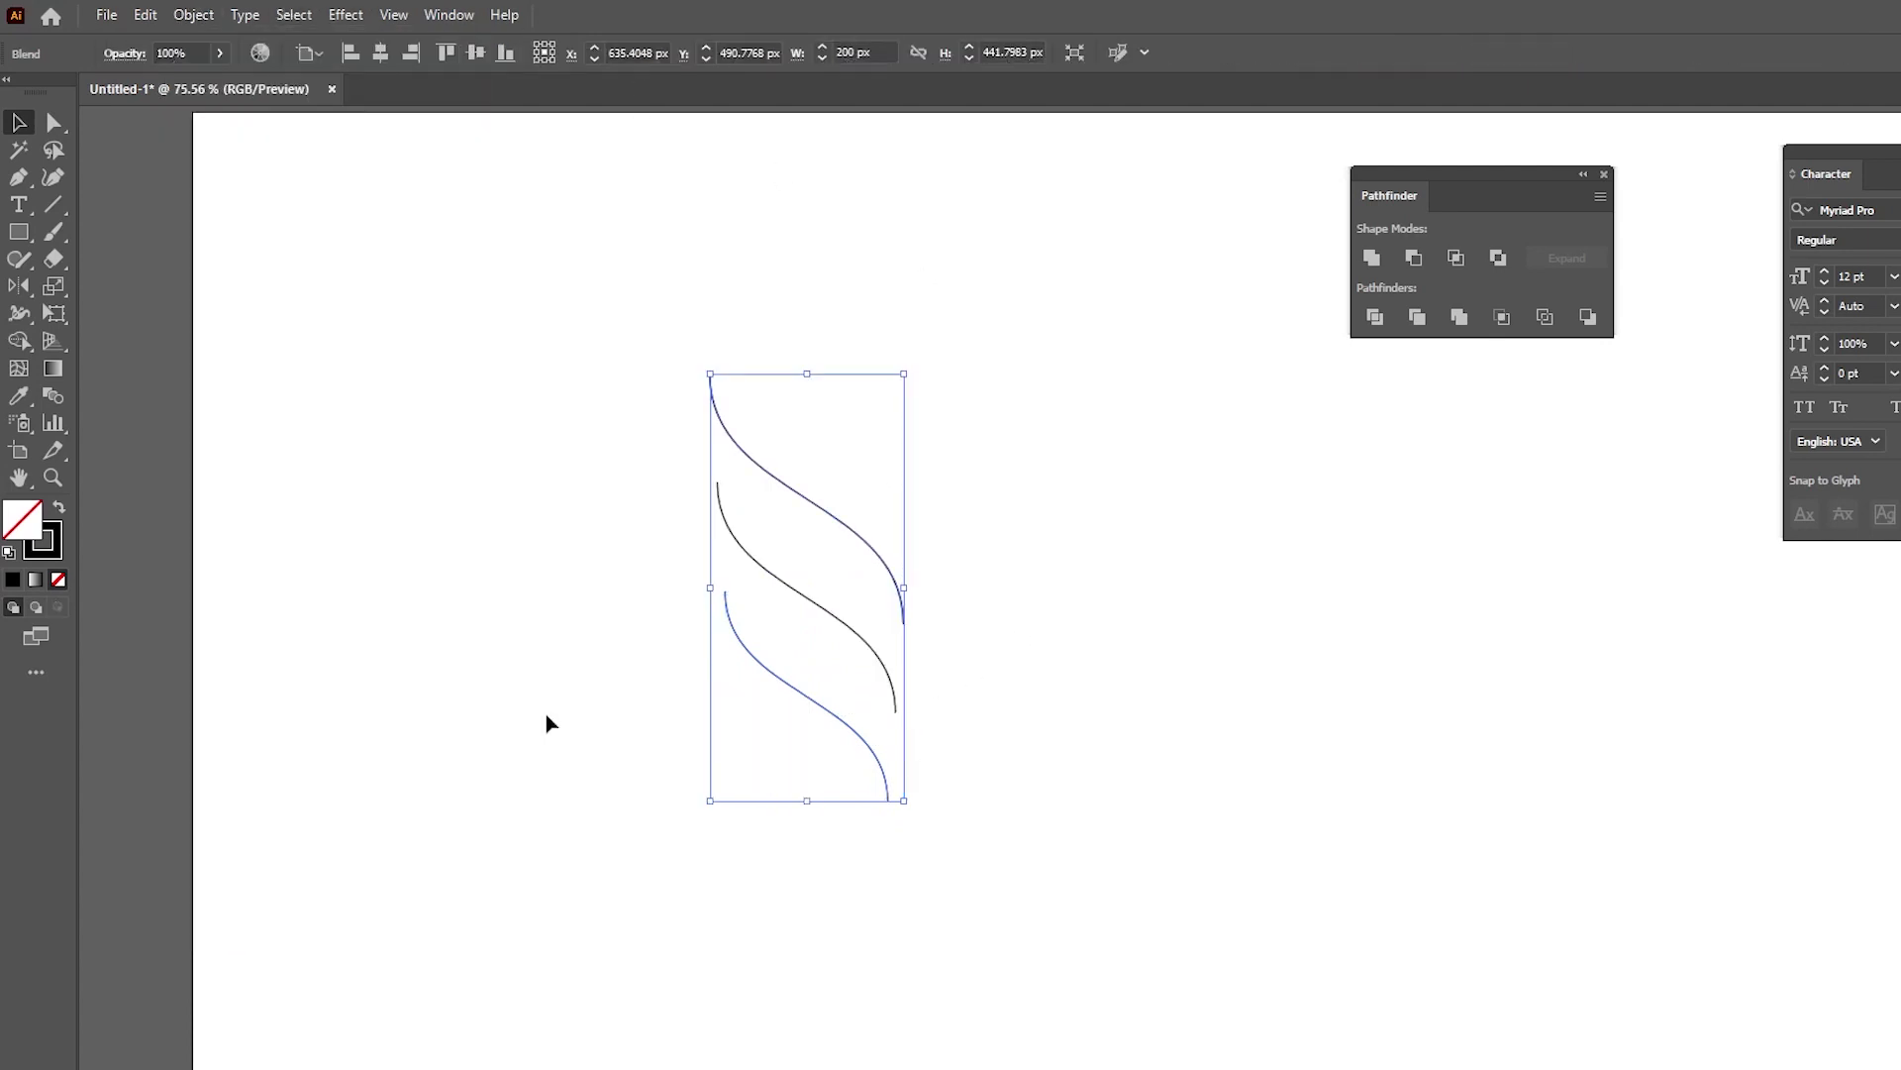
# - Set the blend's spacing to Specified Steps with 4 steps
pyautogui.click(193, 14)
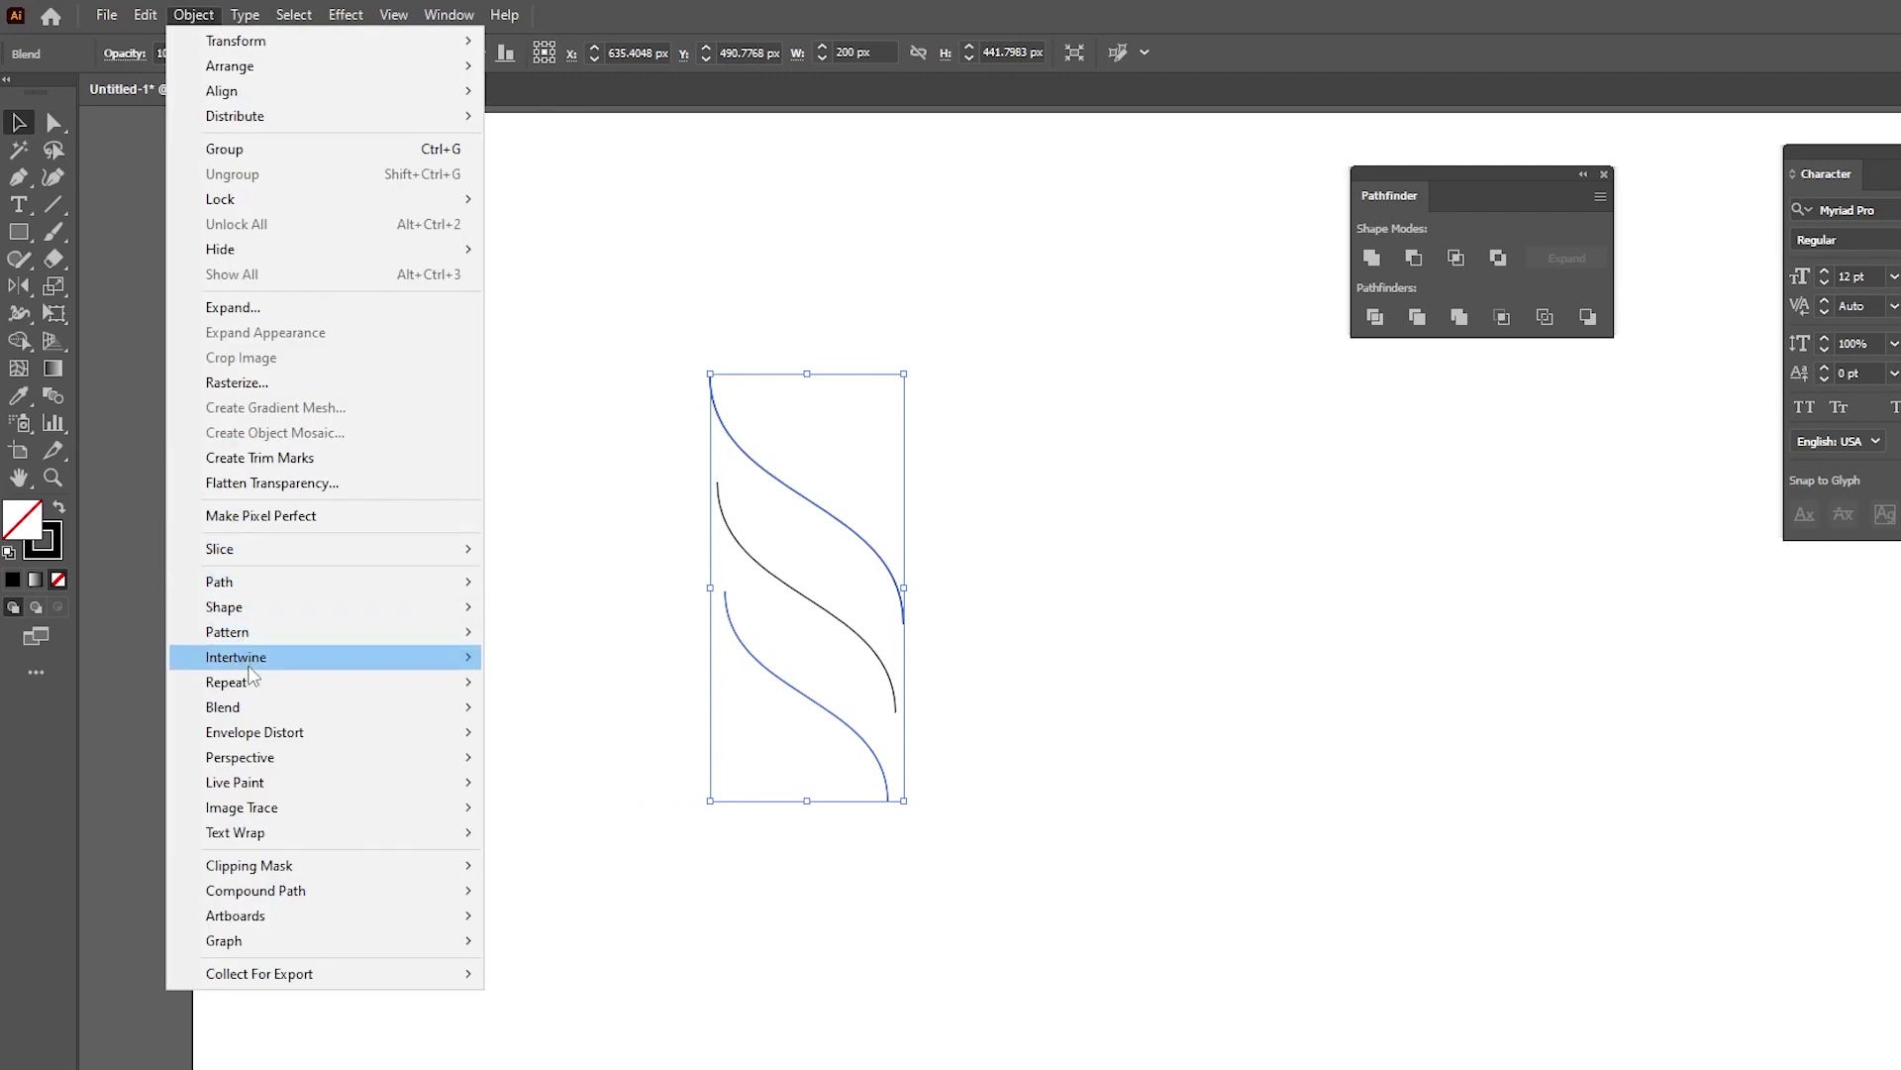
pyautogui.moveTo(336, 707)
pyautogui.click(564, 764)
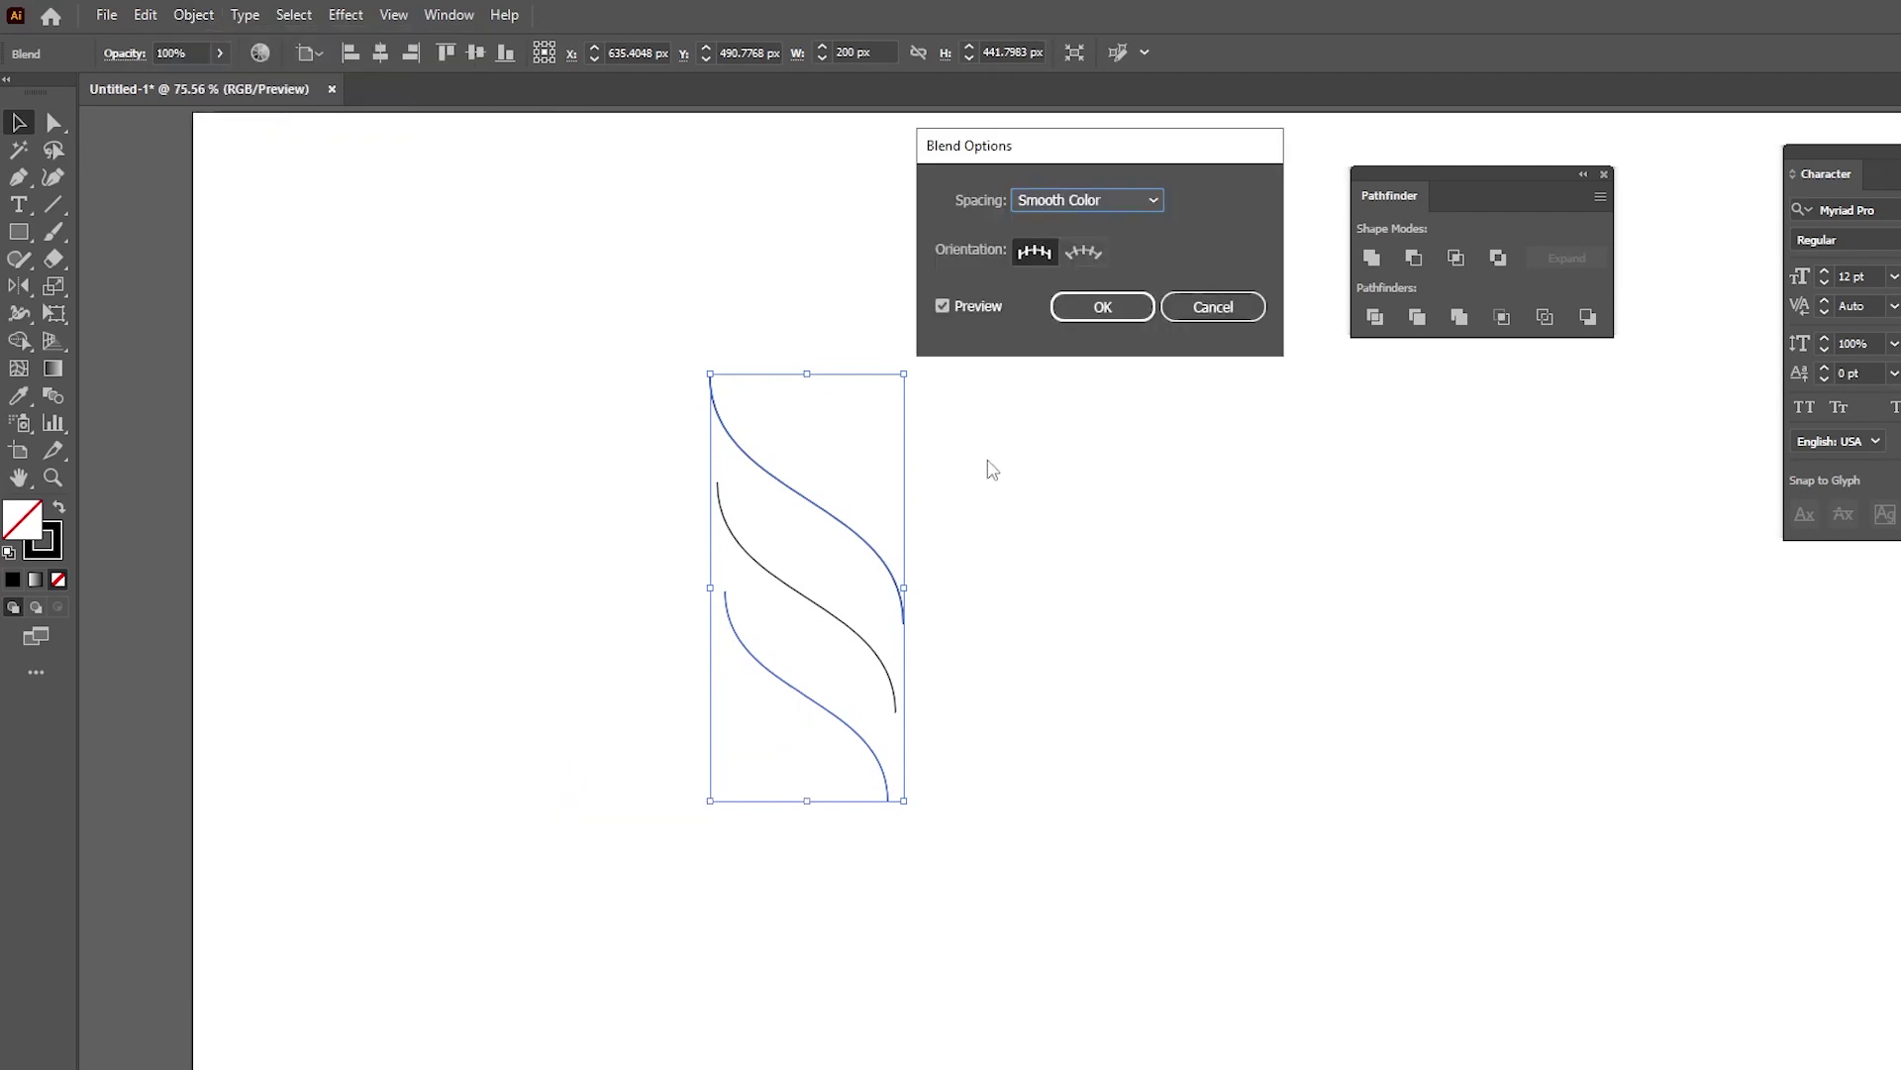
pyautogui.click(1071, 200)
pyautogui.click(1068, 250)
pyautogui.scroll(2, 1214, 199)
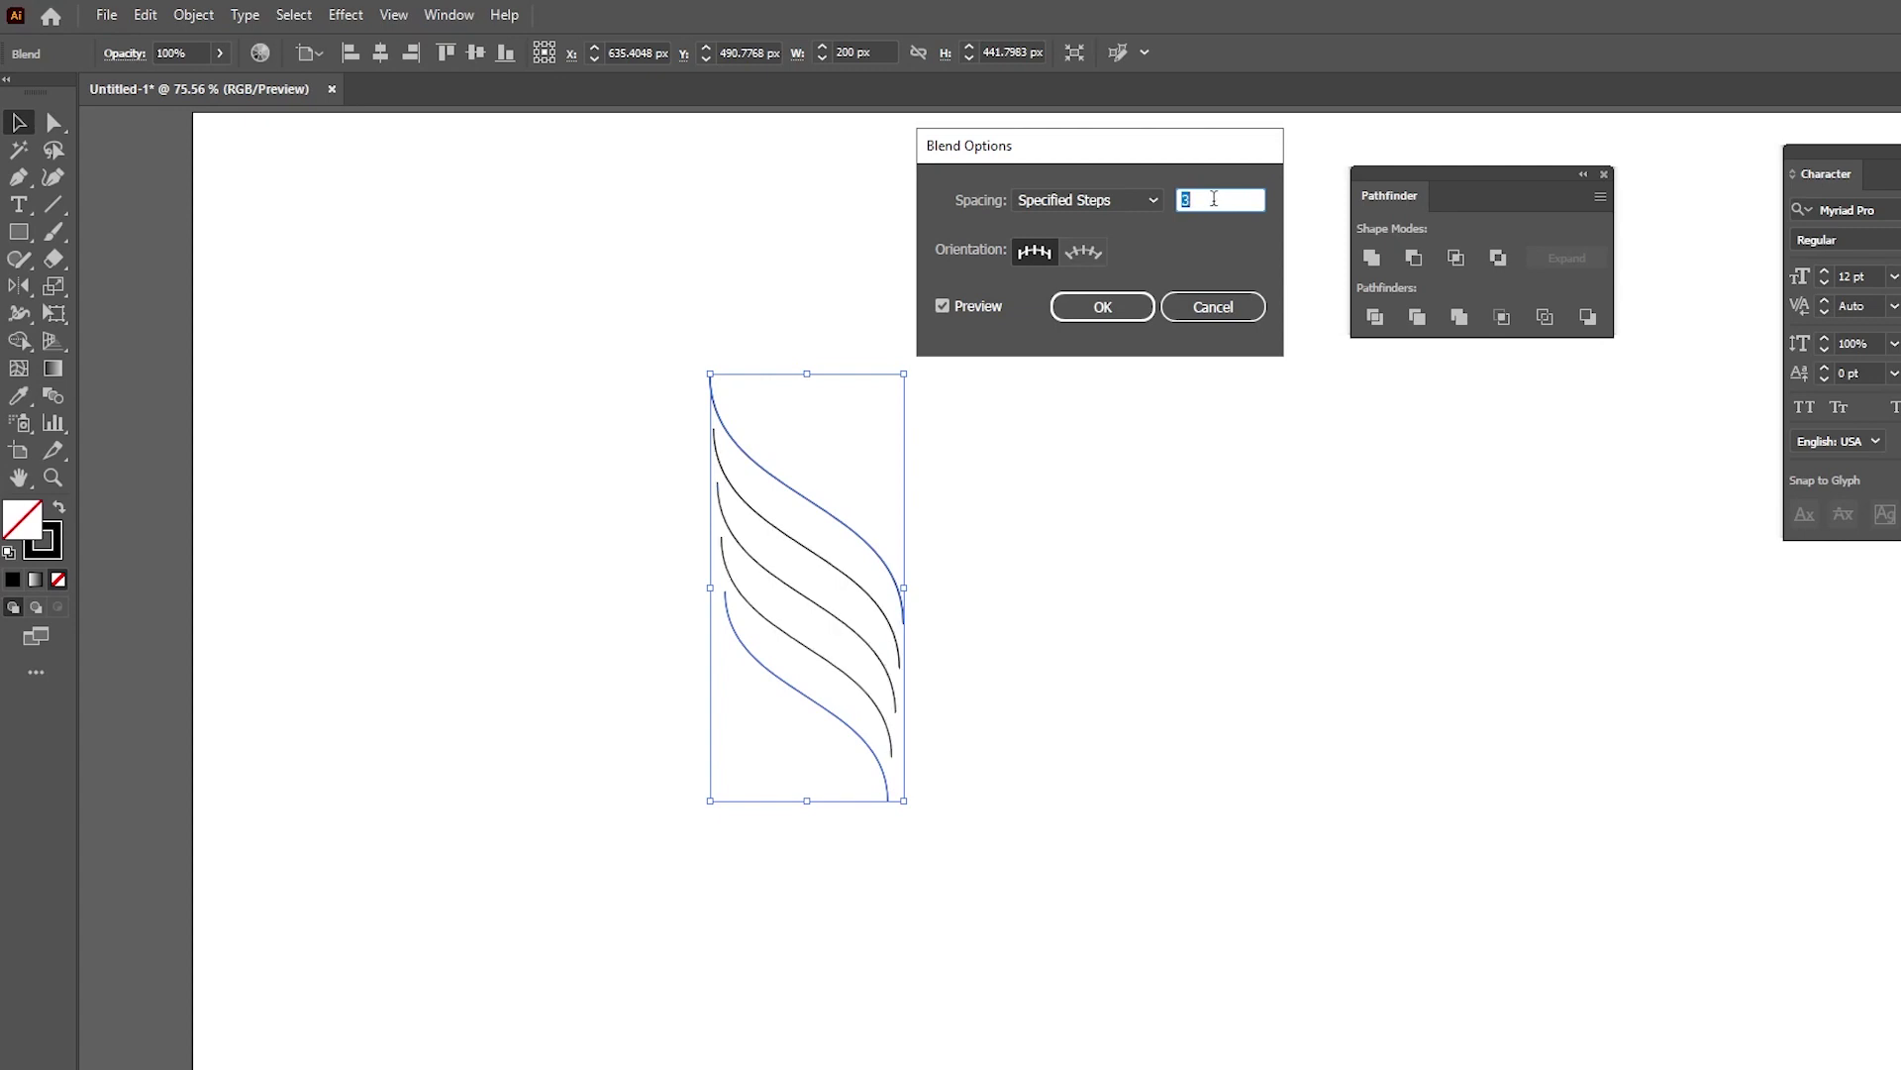
pyautogui.scroll(1, 1214, 199)
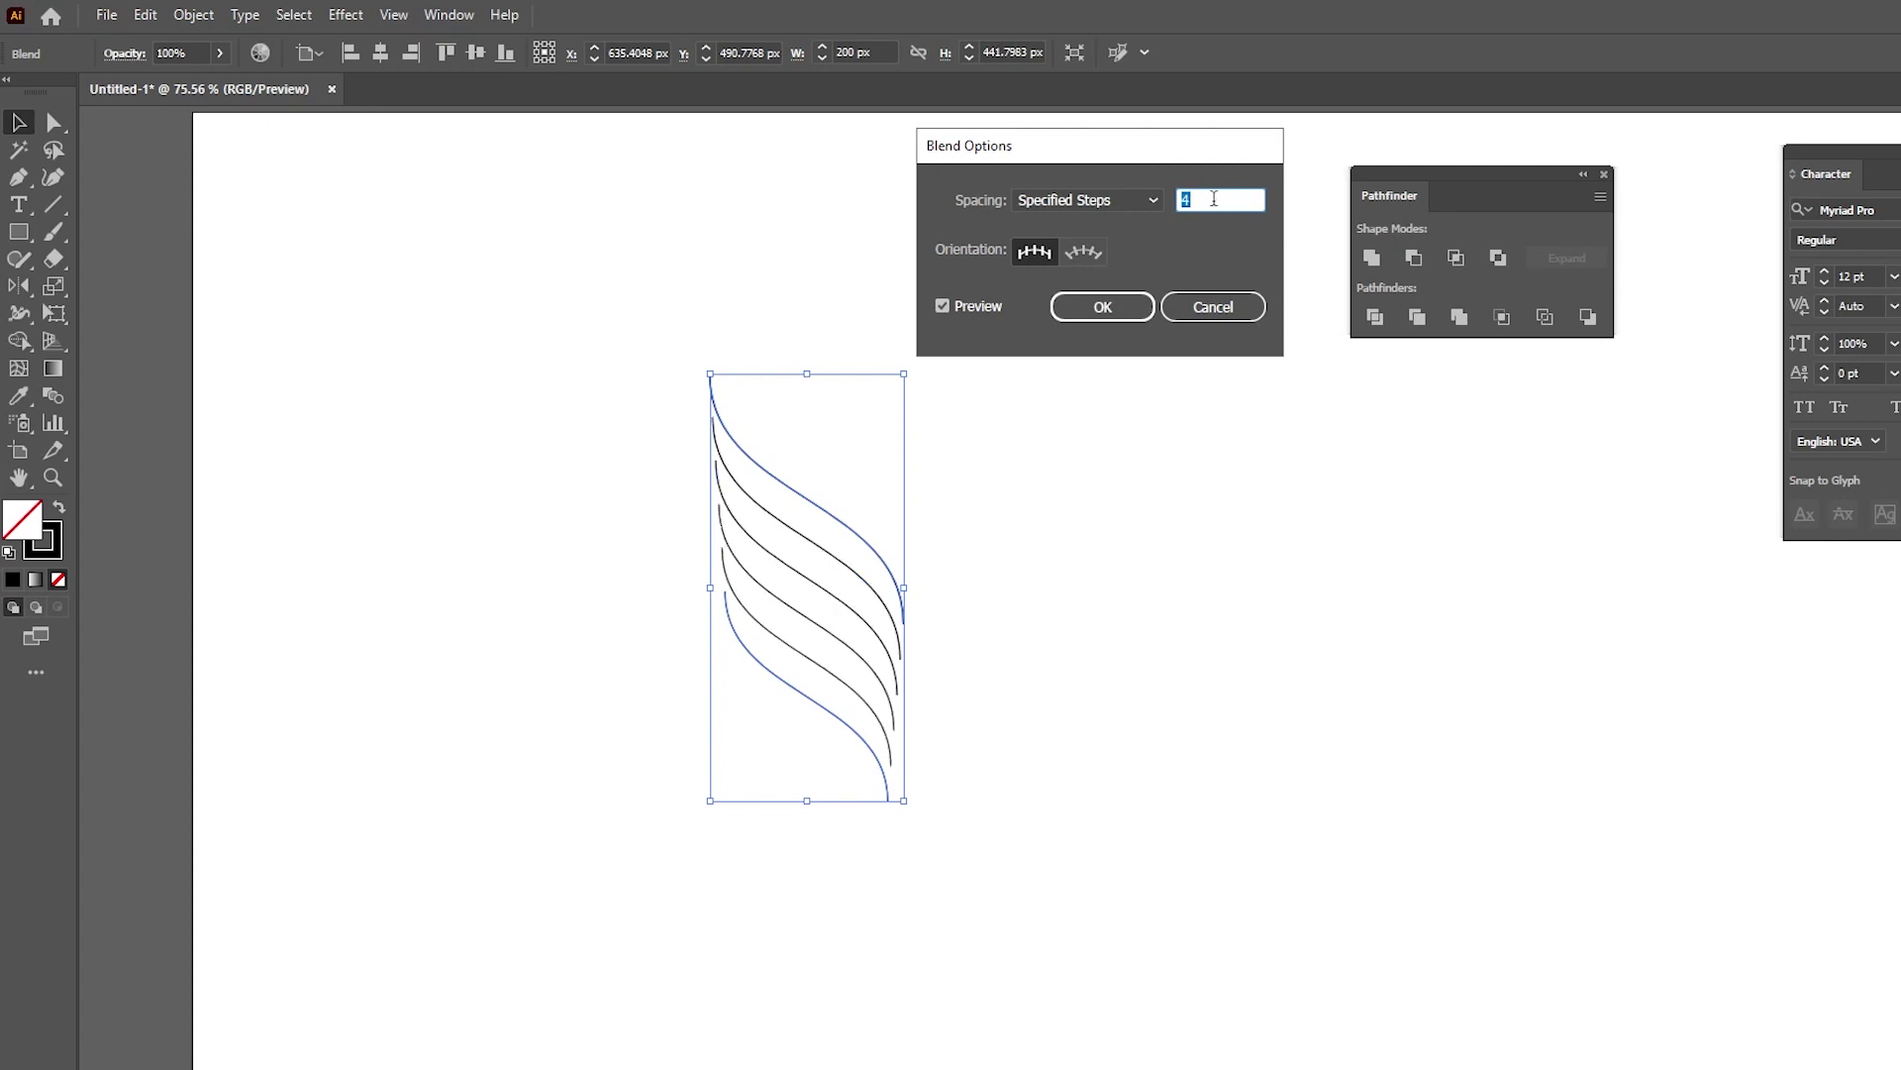
pyautogui.click(1109, 308)
# - Move the blend up and slightly to the right, and expand its object, fill and stroke
pyautogui.moveTo(869, 547); pyautogui.dragTo(919, 433)
pyautogui.click(193, 14)
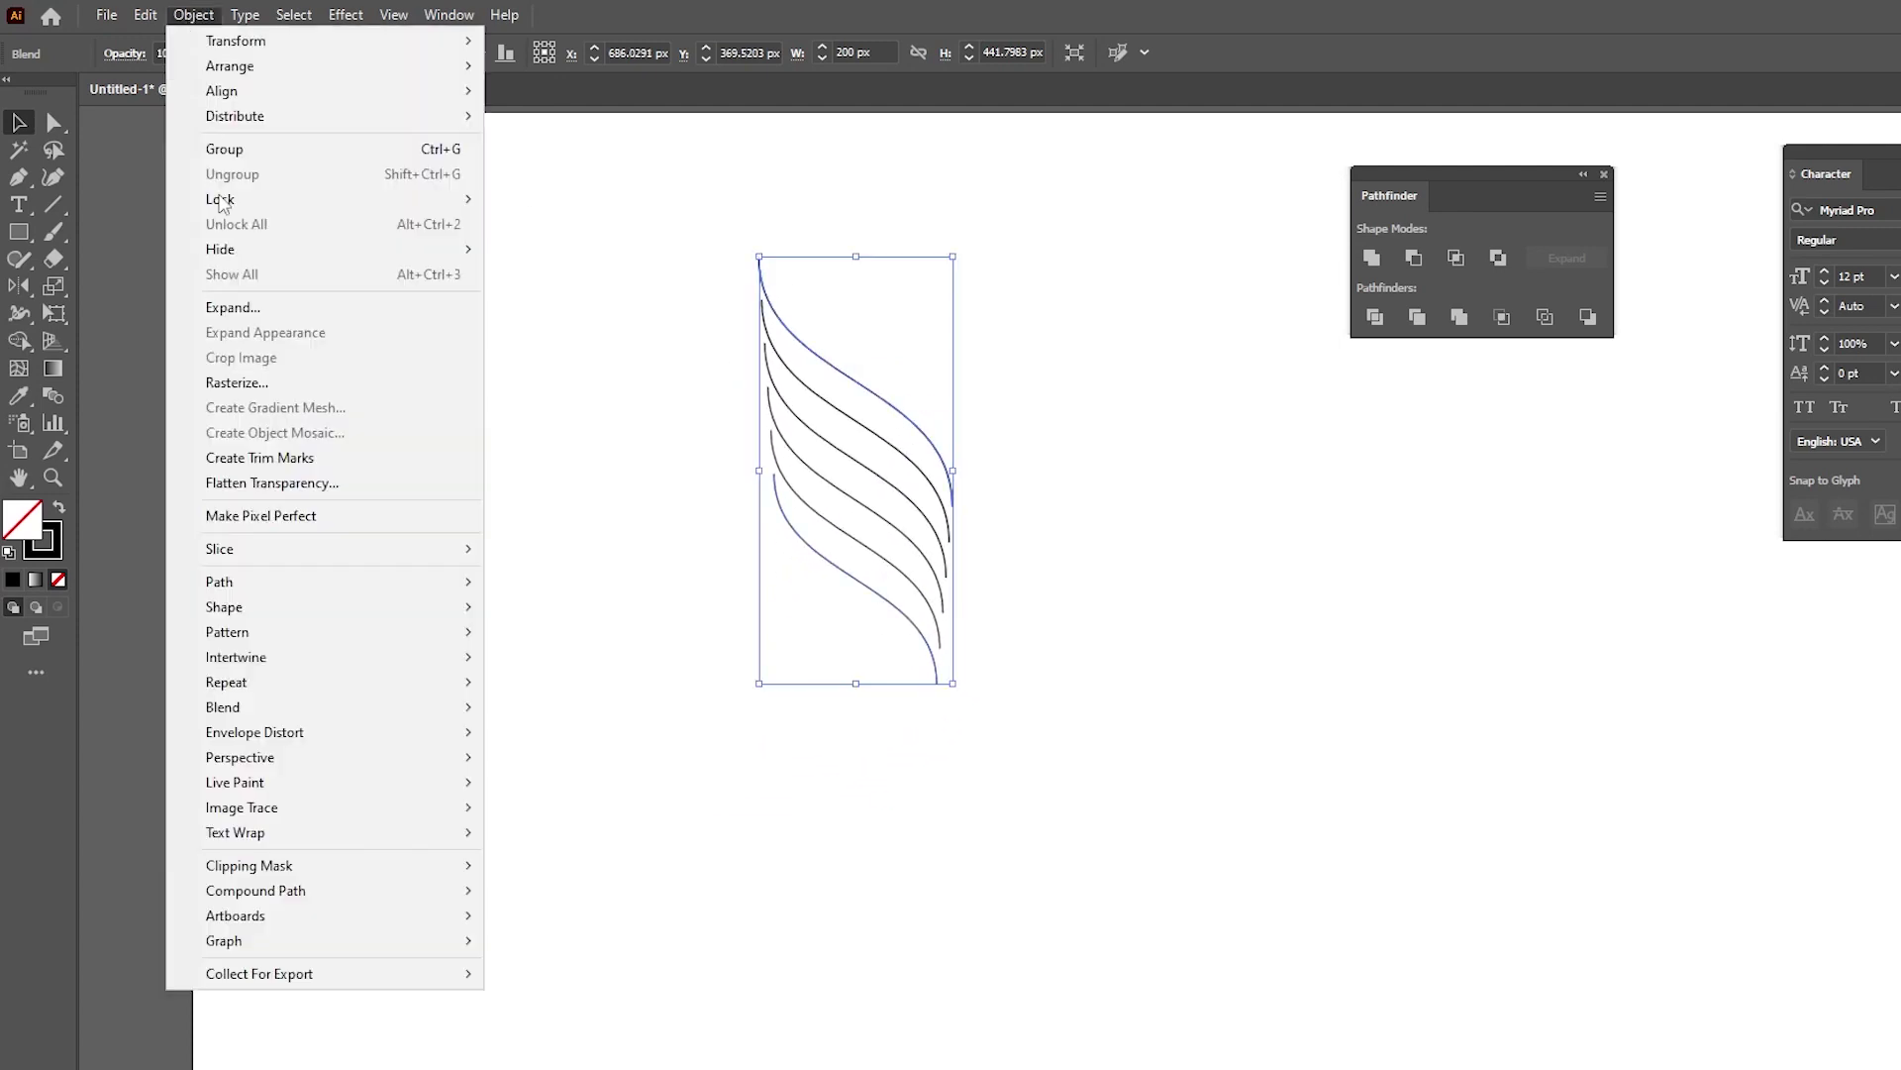
pyautogui.click(213, 309)
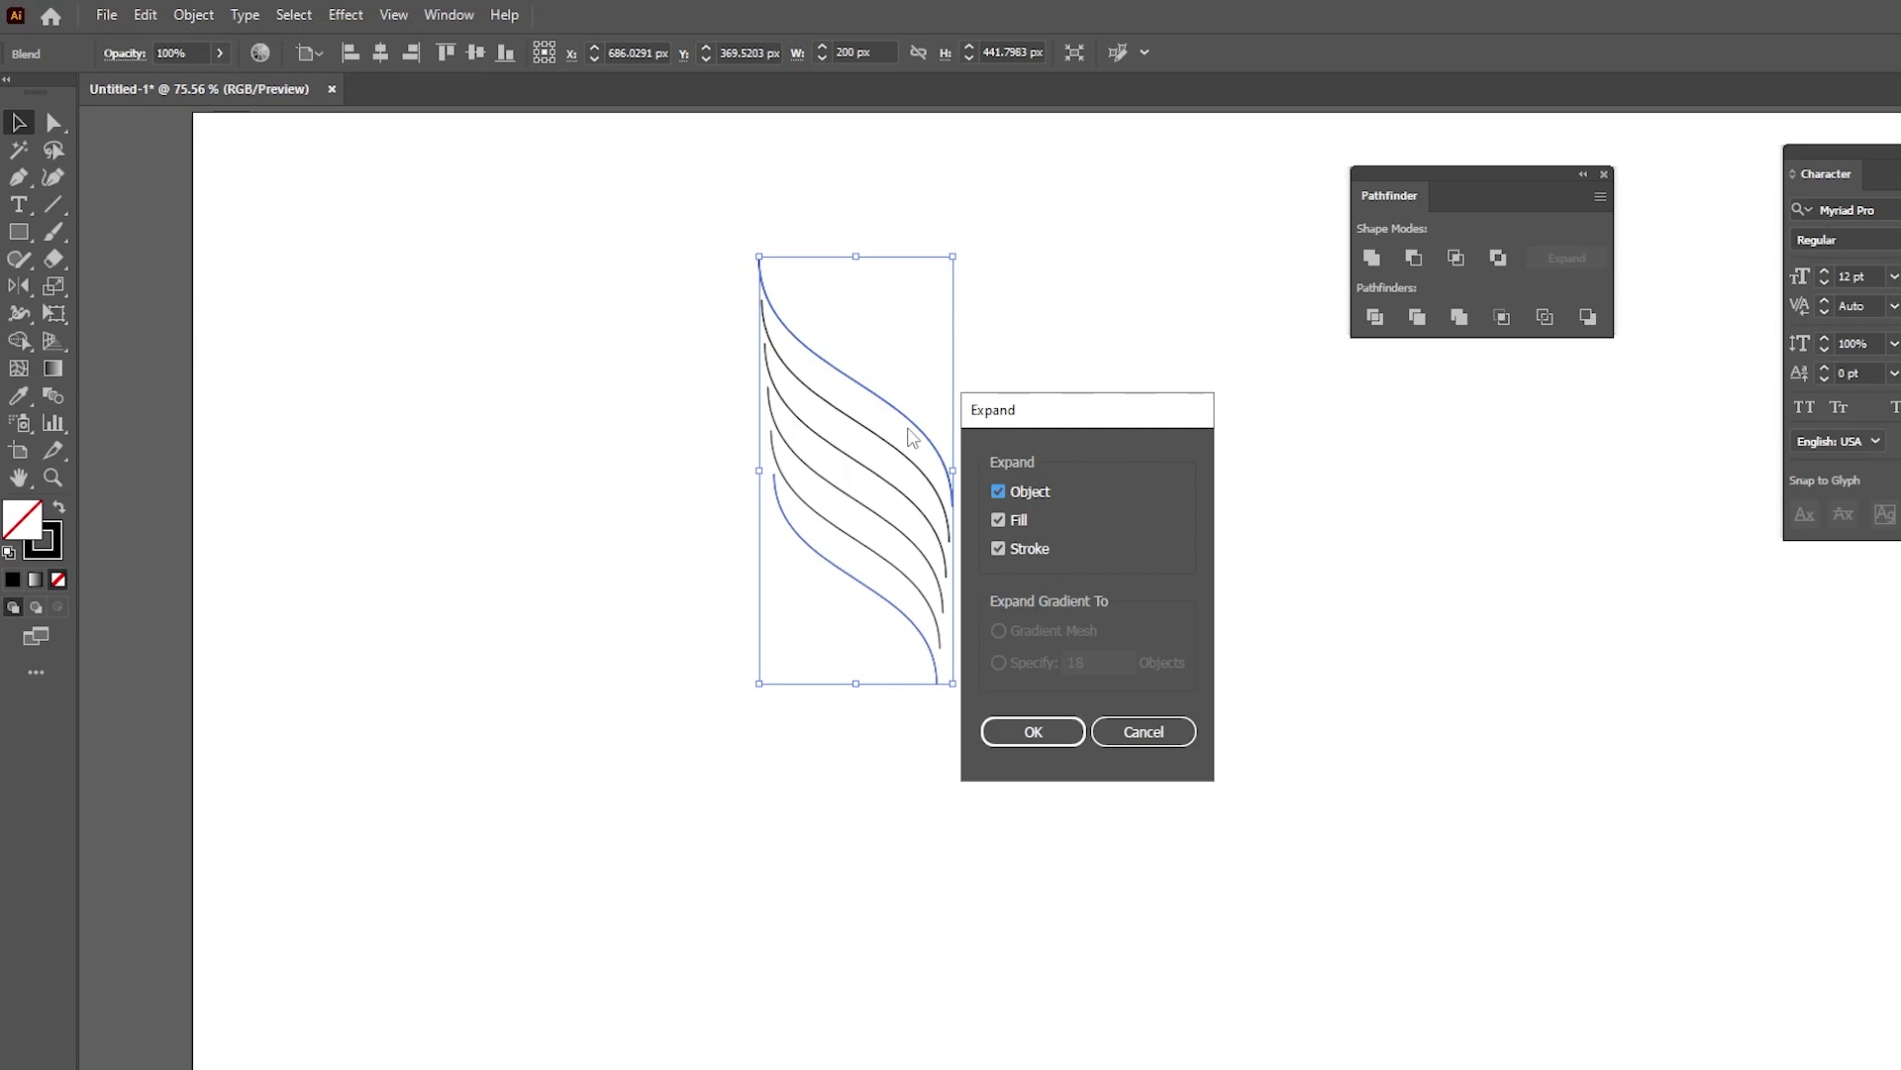
pyautogui.click(1033, 731)
pyautogui.click(1077, 527)
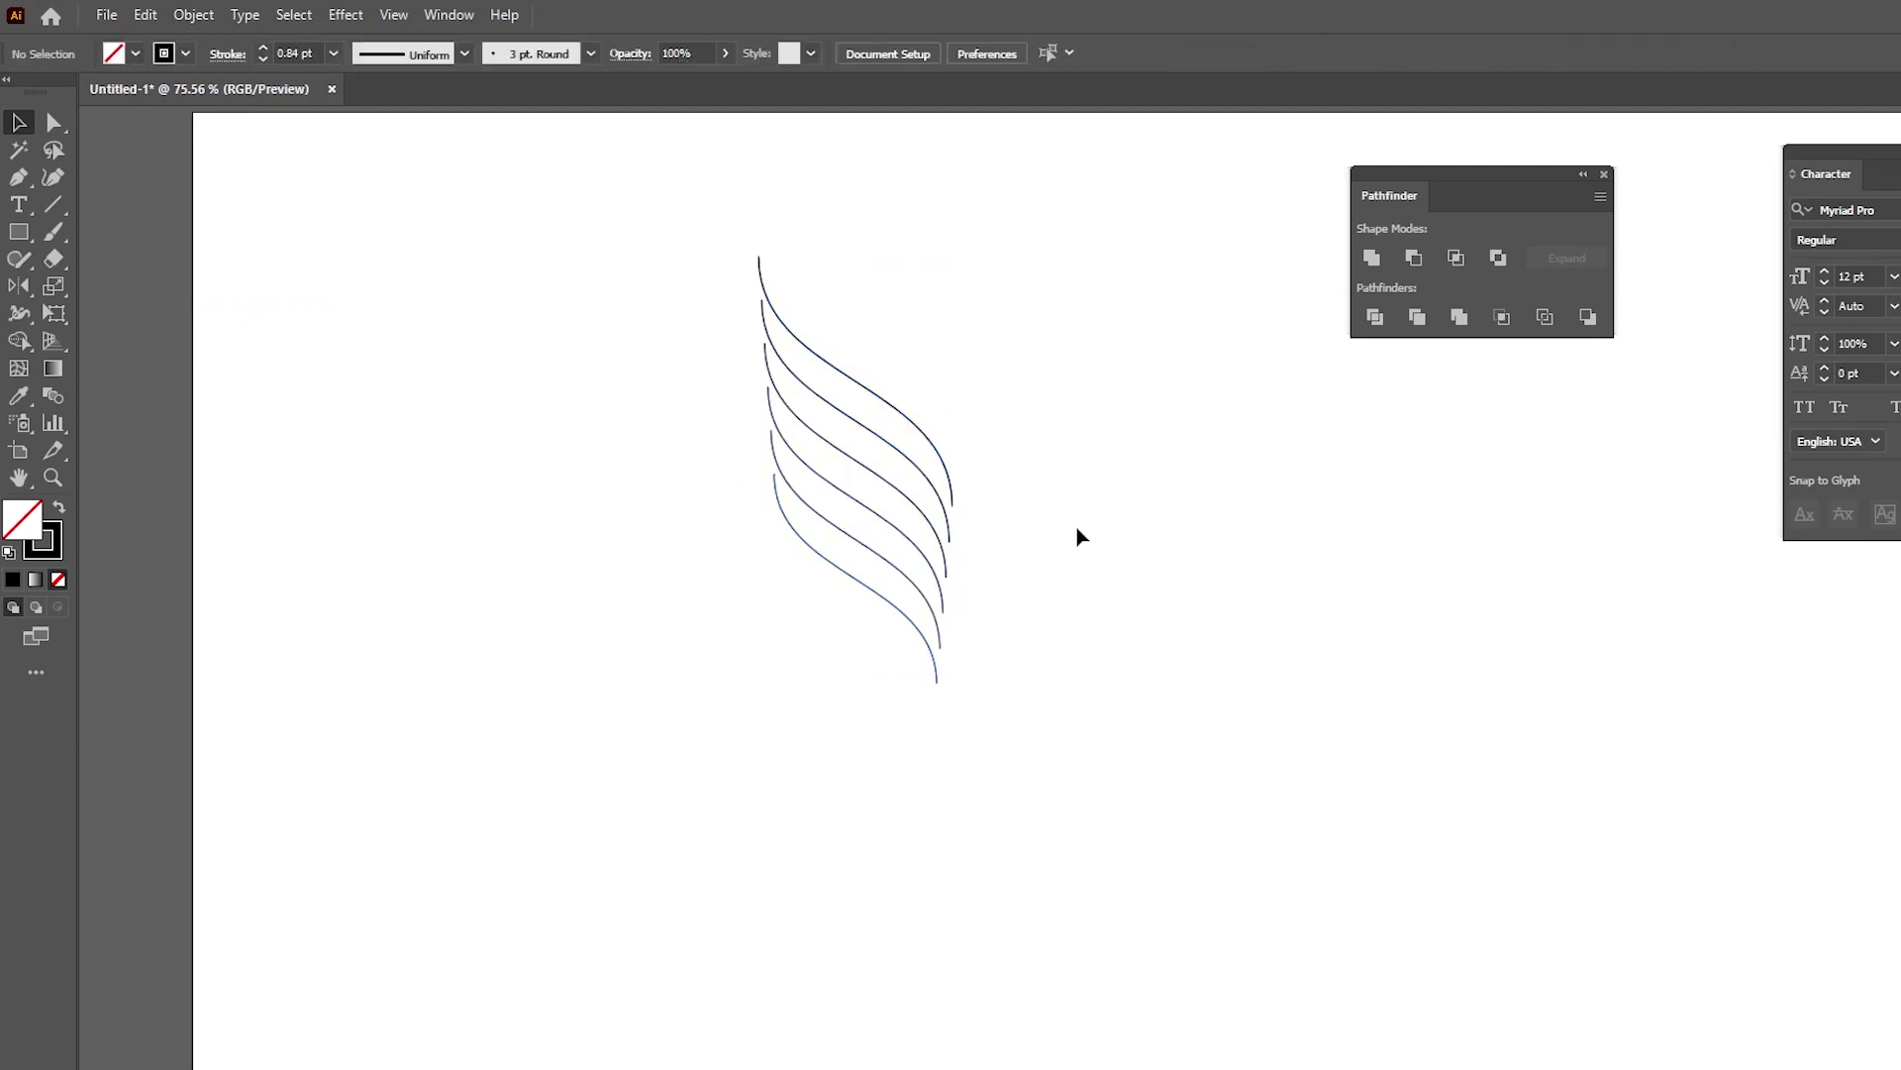
# - Ungroup the expanded curves
pyautogui.rightClick(906, 423)
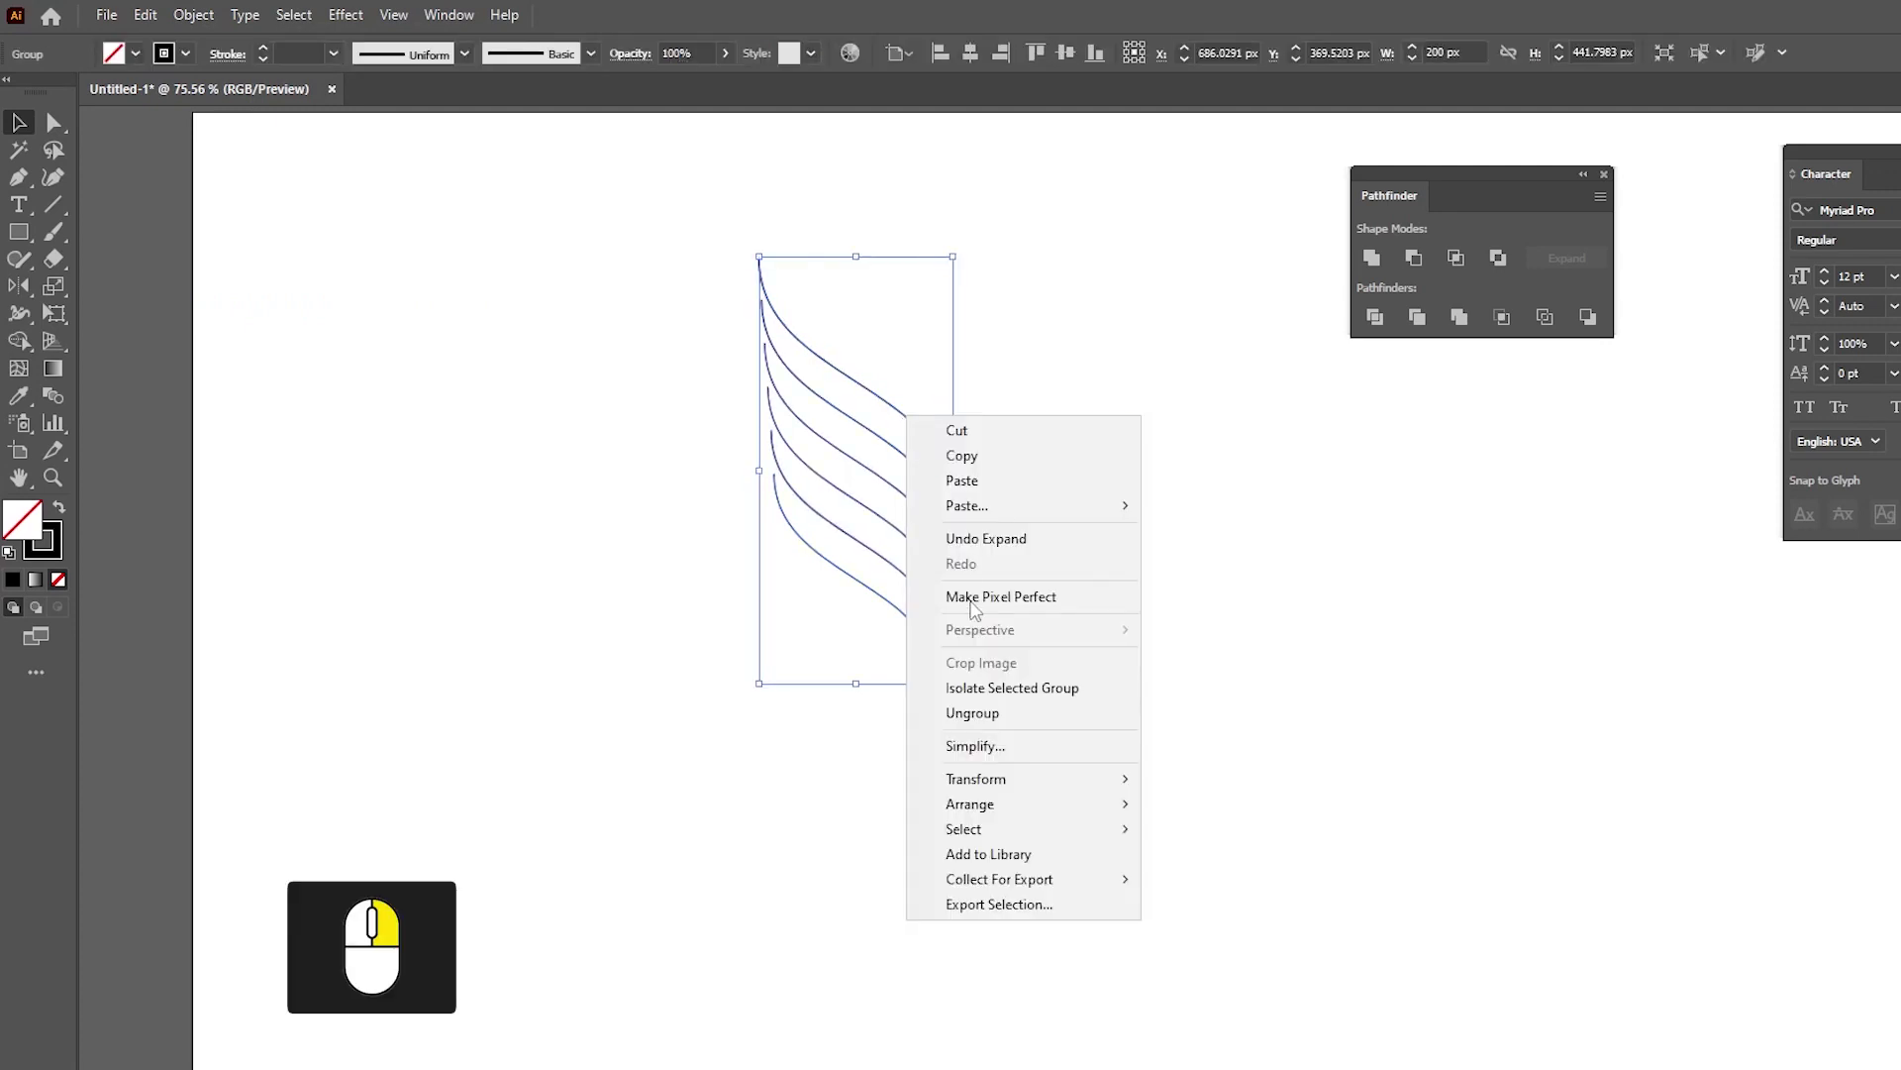
pyautogui.click(980, 713)
pyautogui.click(1020, 627)
# - Create a copy of the lowest curve reflected across the horizontal axis and move it up to meet the lowest curve's upper end
pyautogui.click(884, 606)
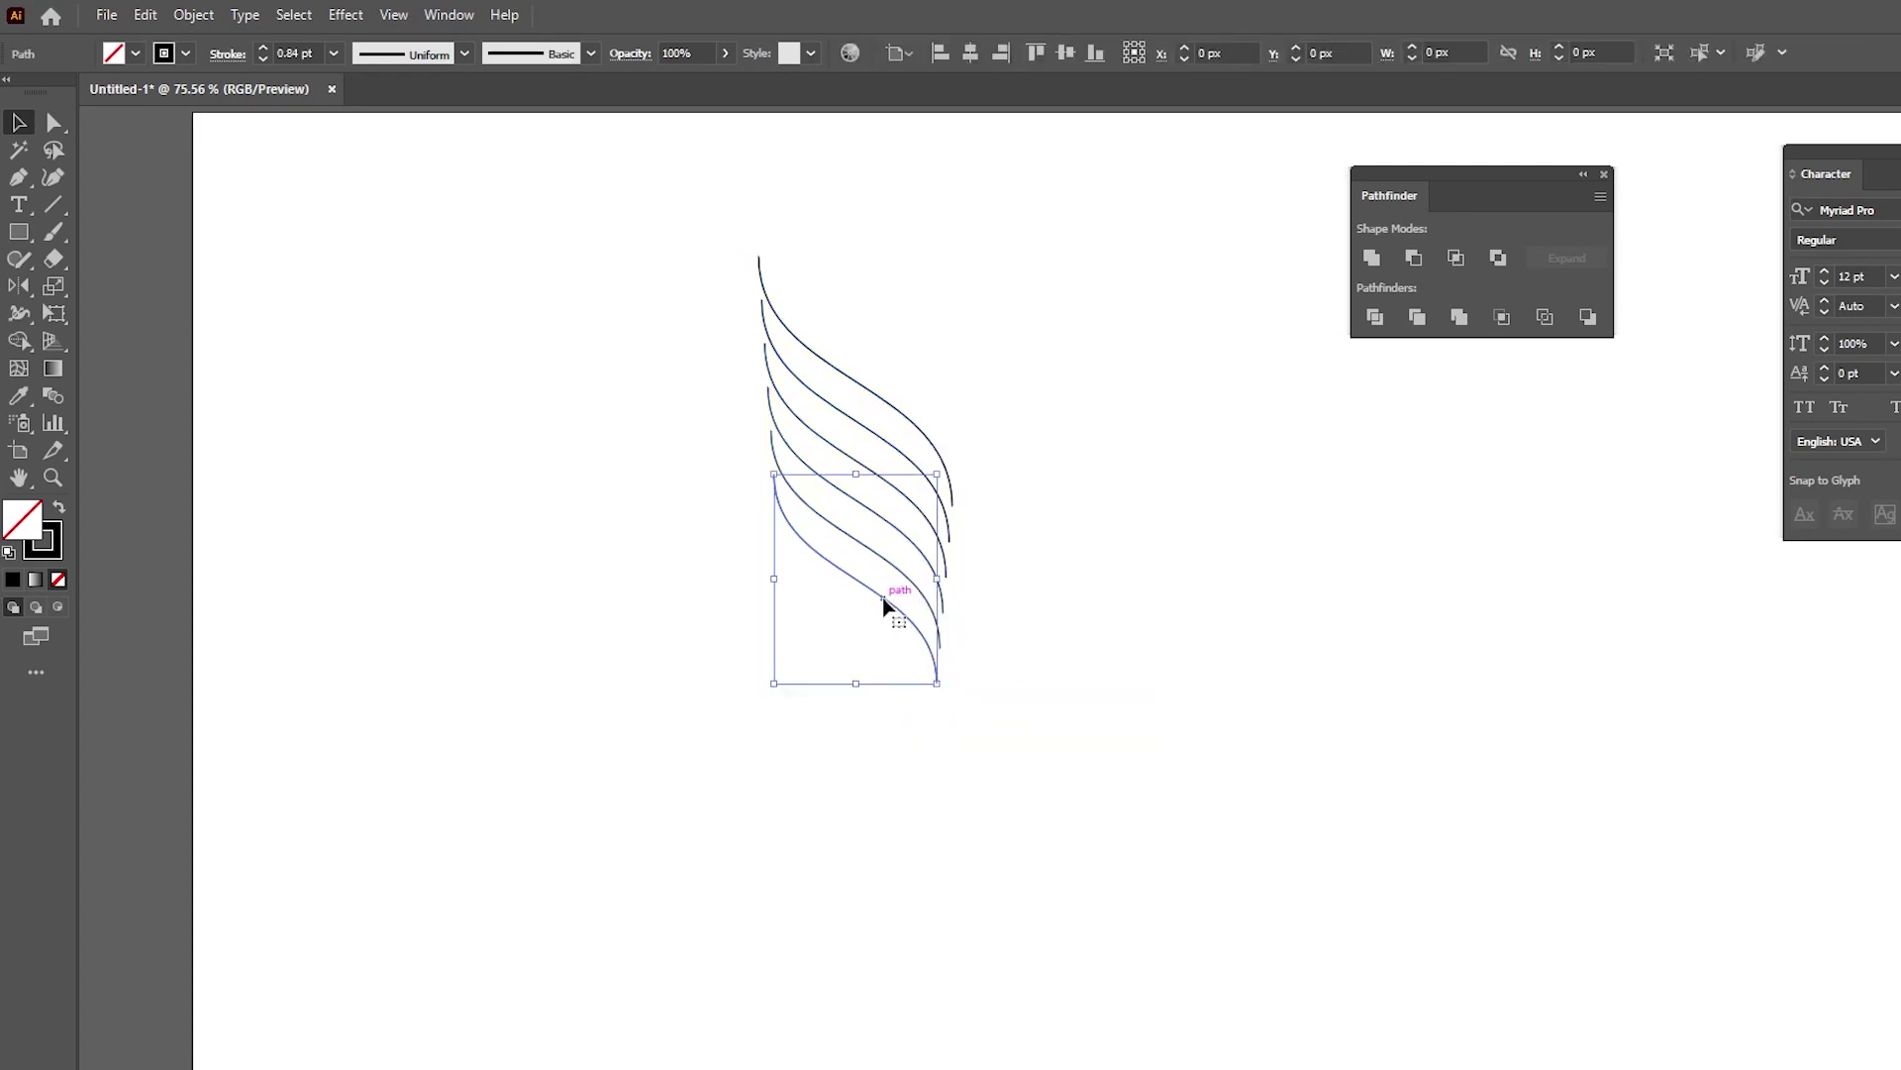
pyautogui.doubleClick(20, 287)
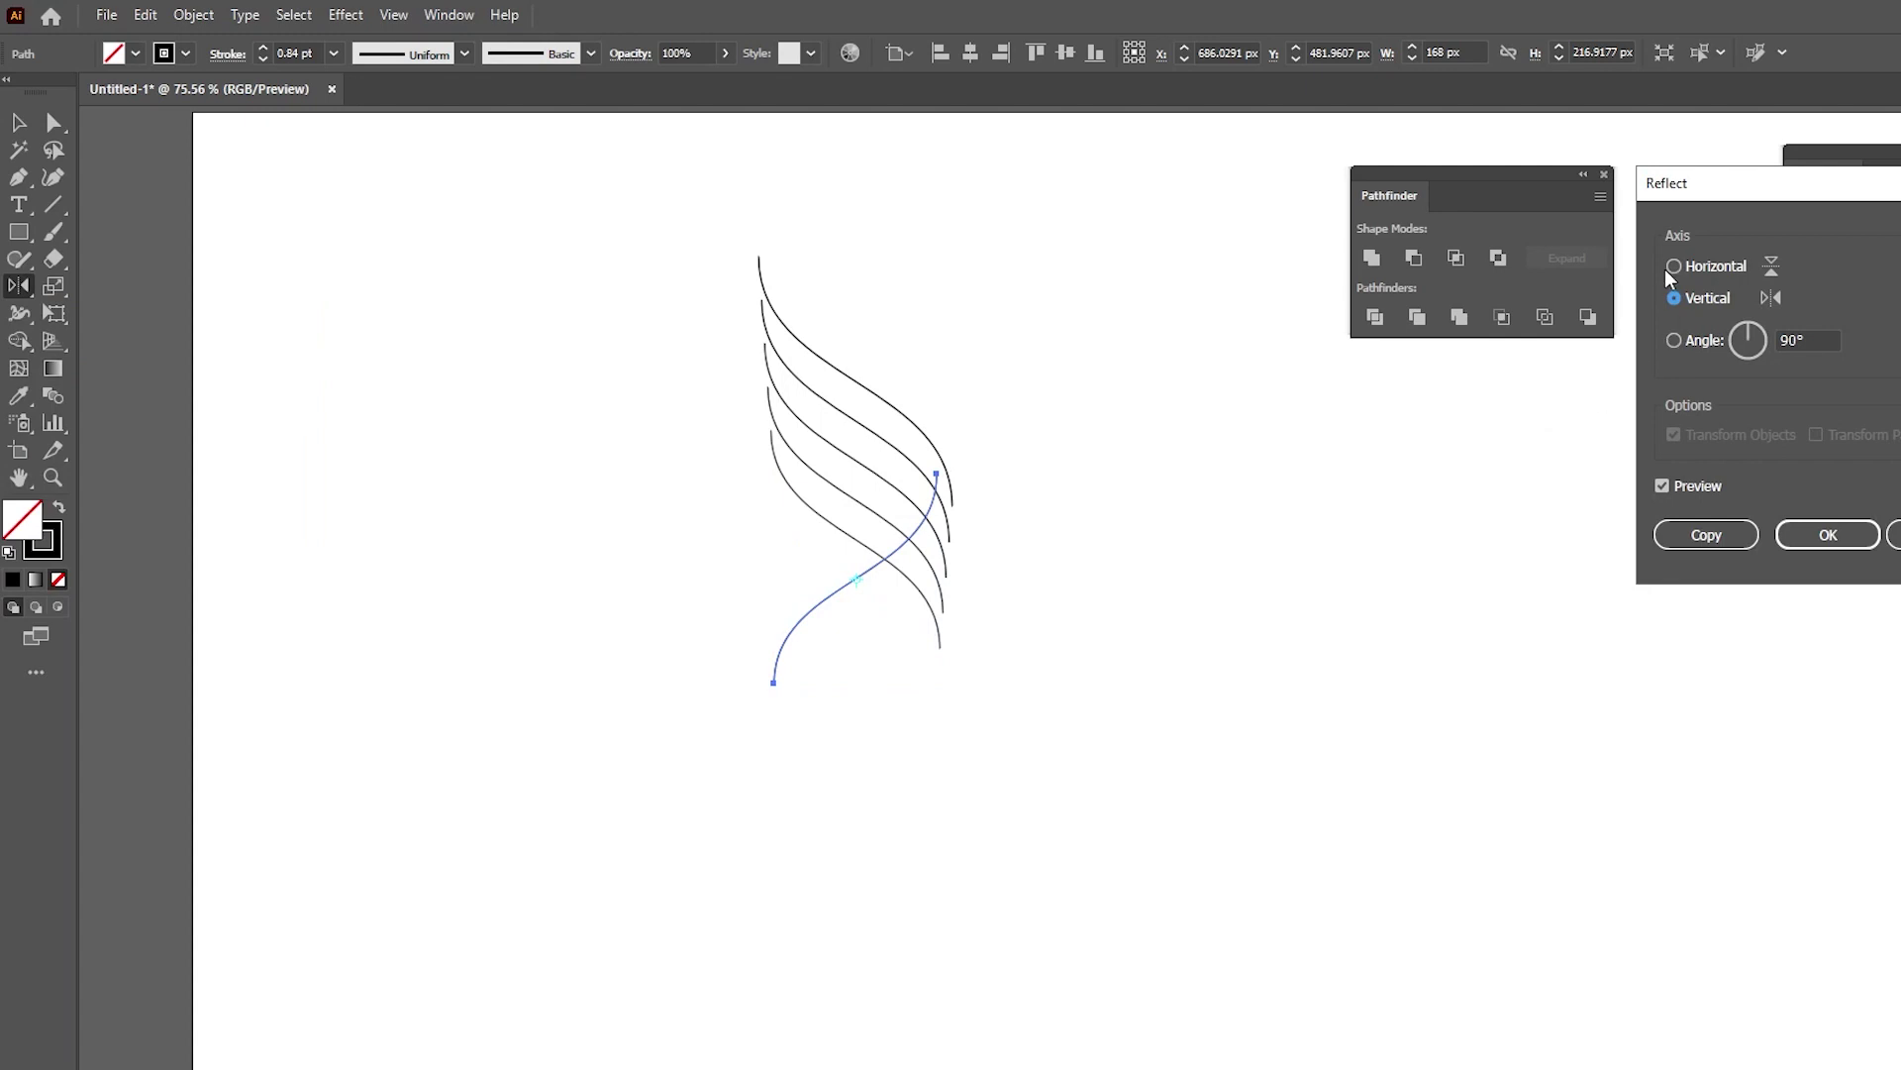
pyautogui.moveTo(1688, 185); pyautogui.dragTo(410, 210)
pyautogui.click(386, 290)
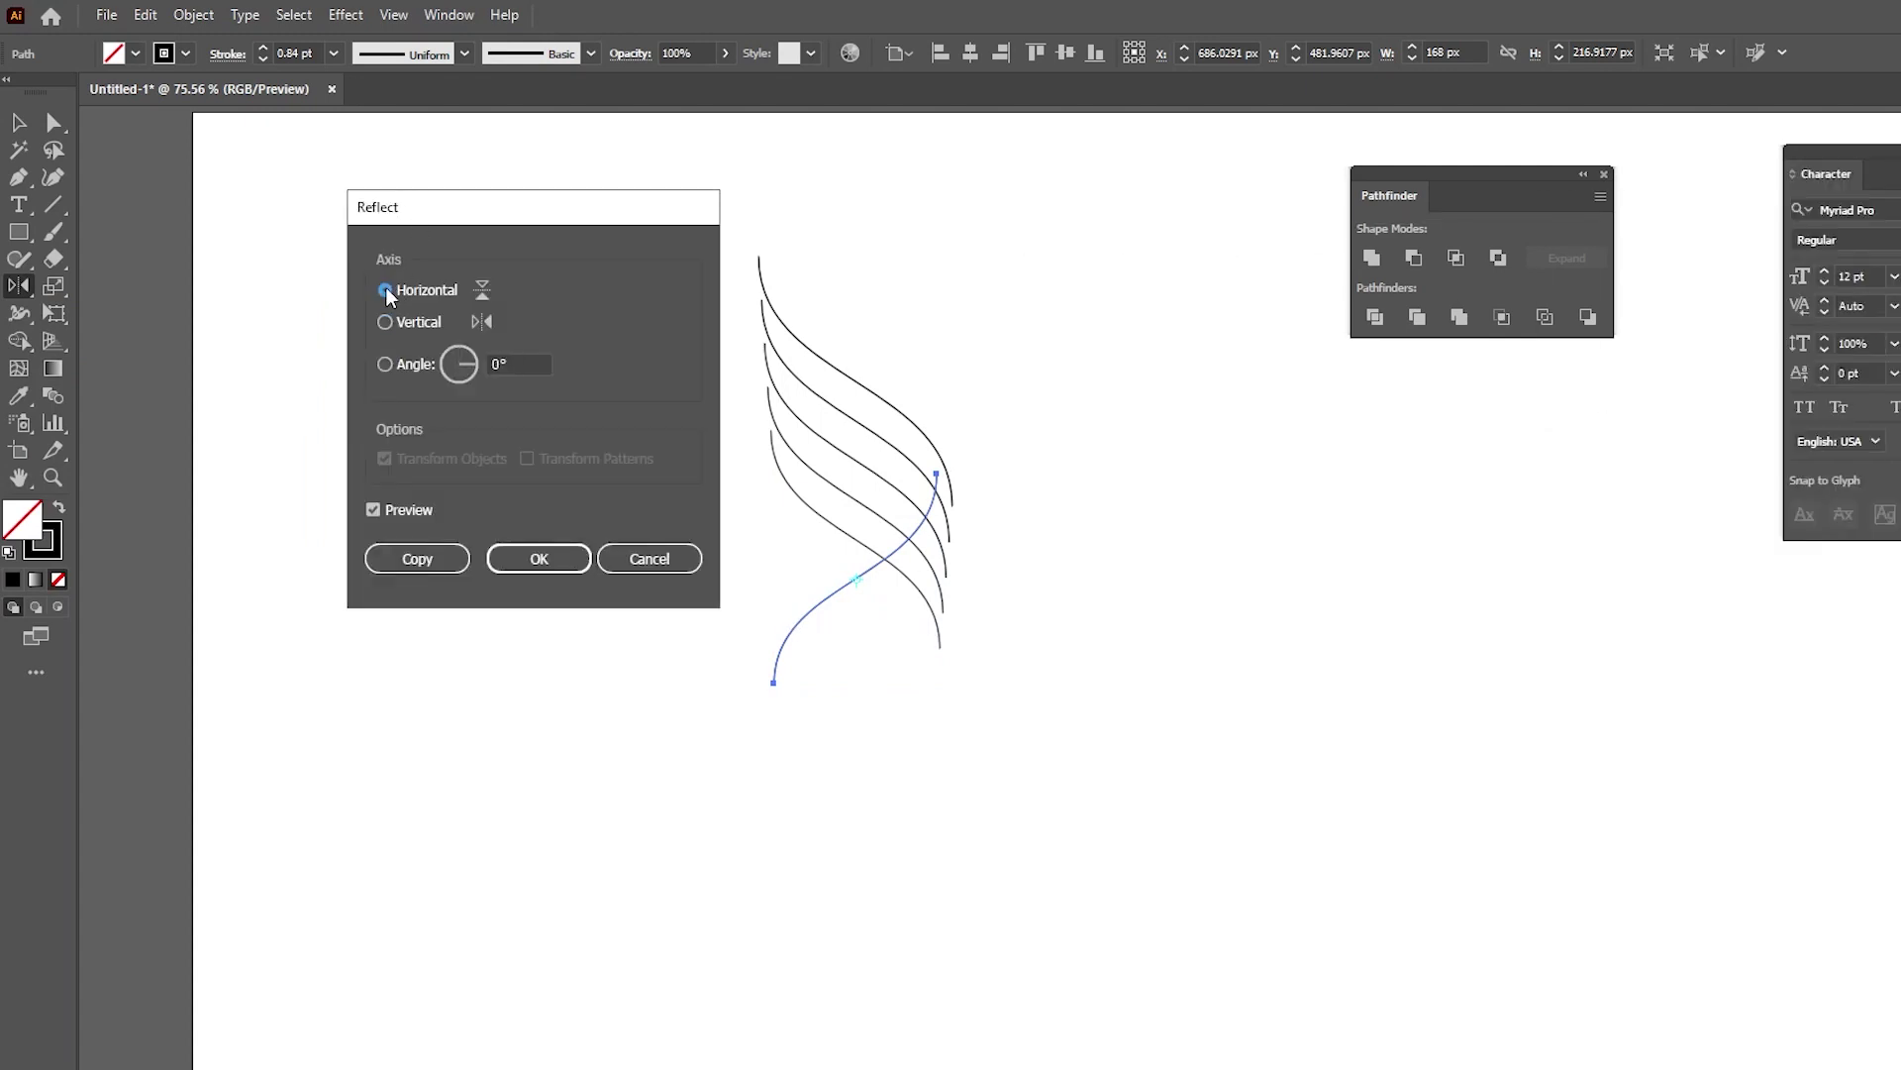
pyautogui.click(417, 558)
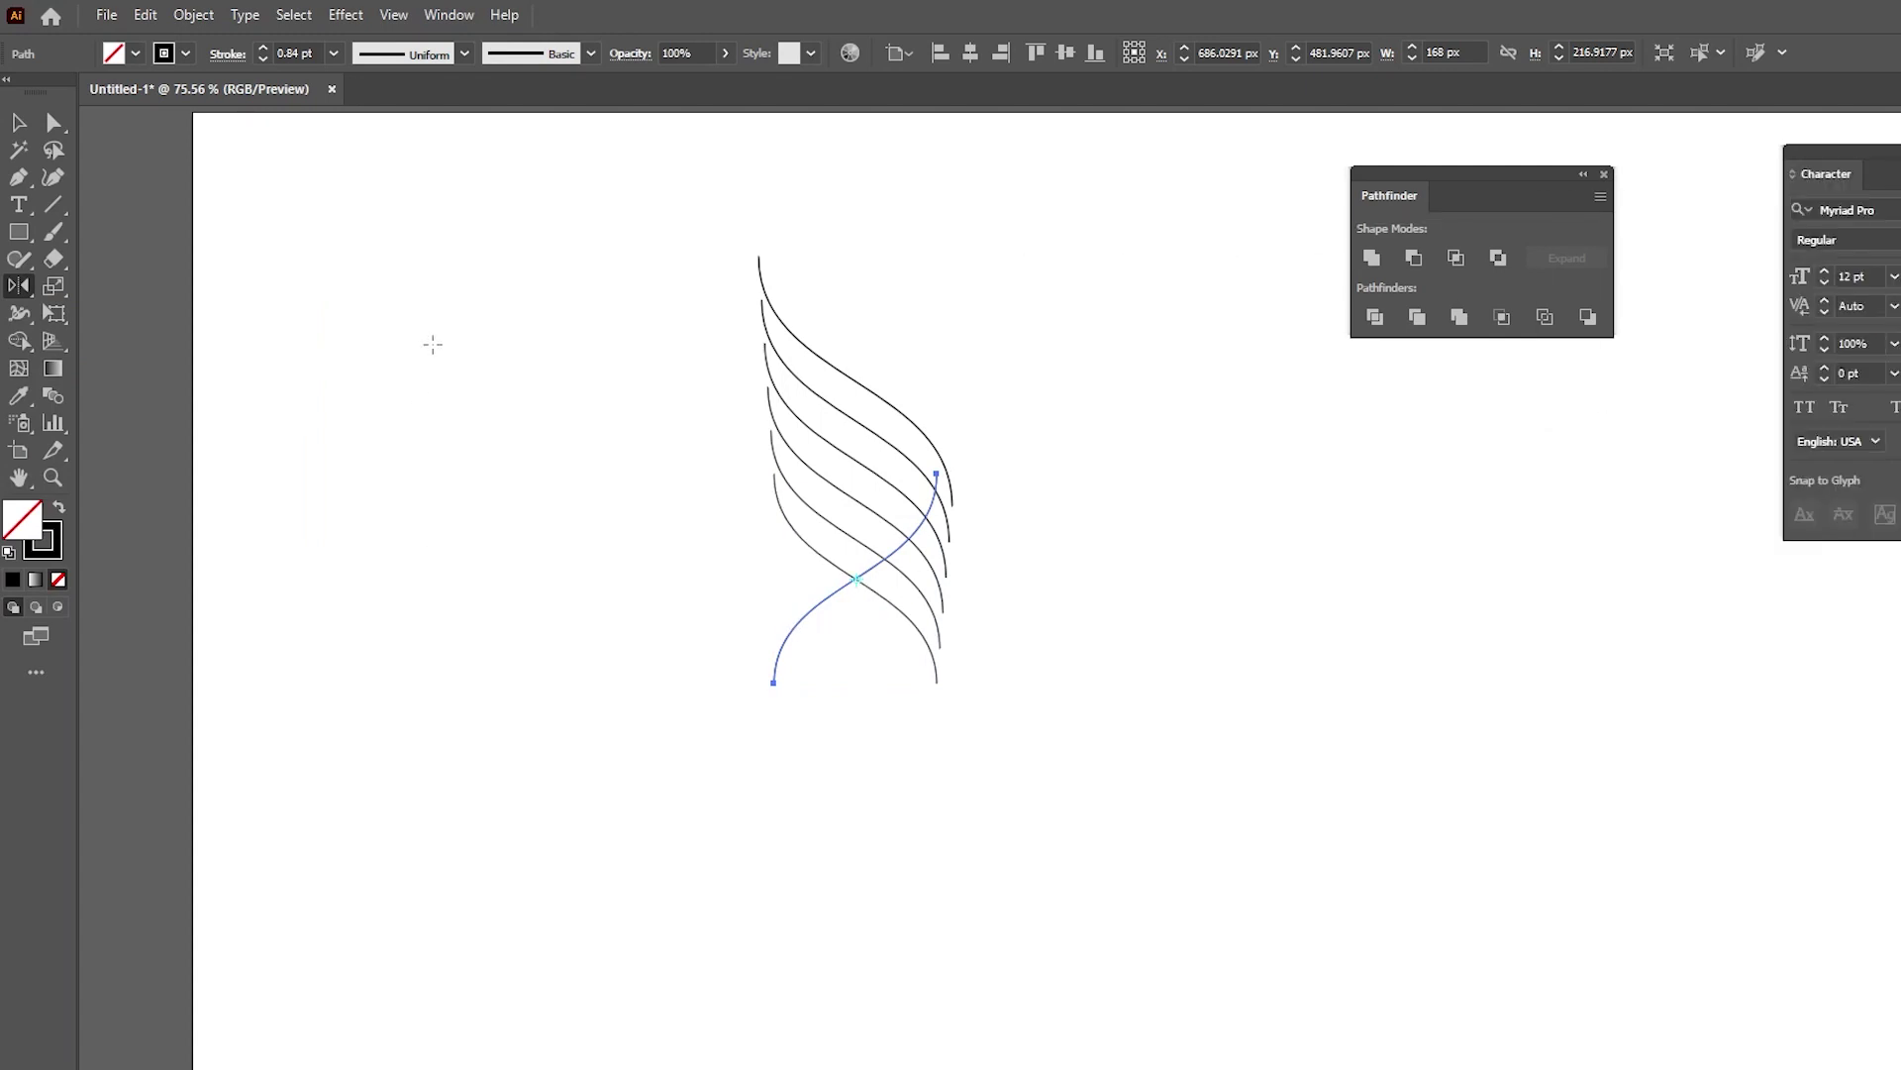
pyautogui.press('v')
pyautogui.moveTo(869, 579); pyautogui.dragTo(867, 373)
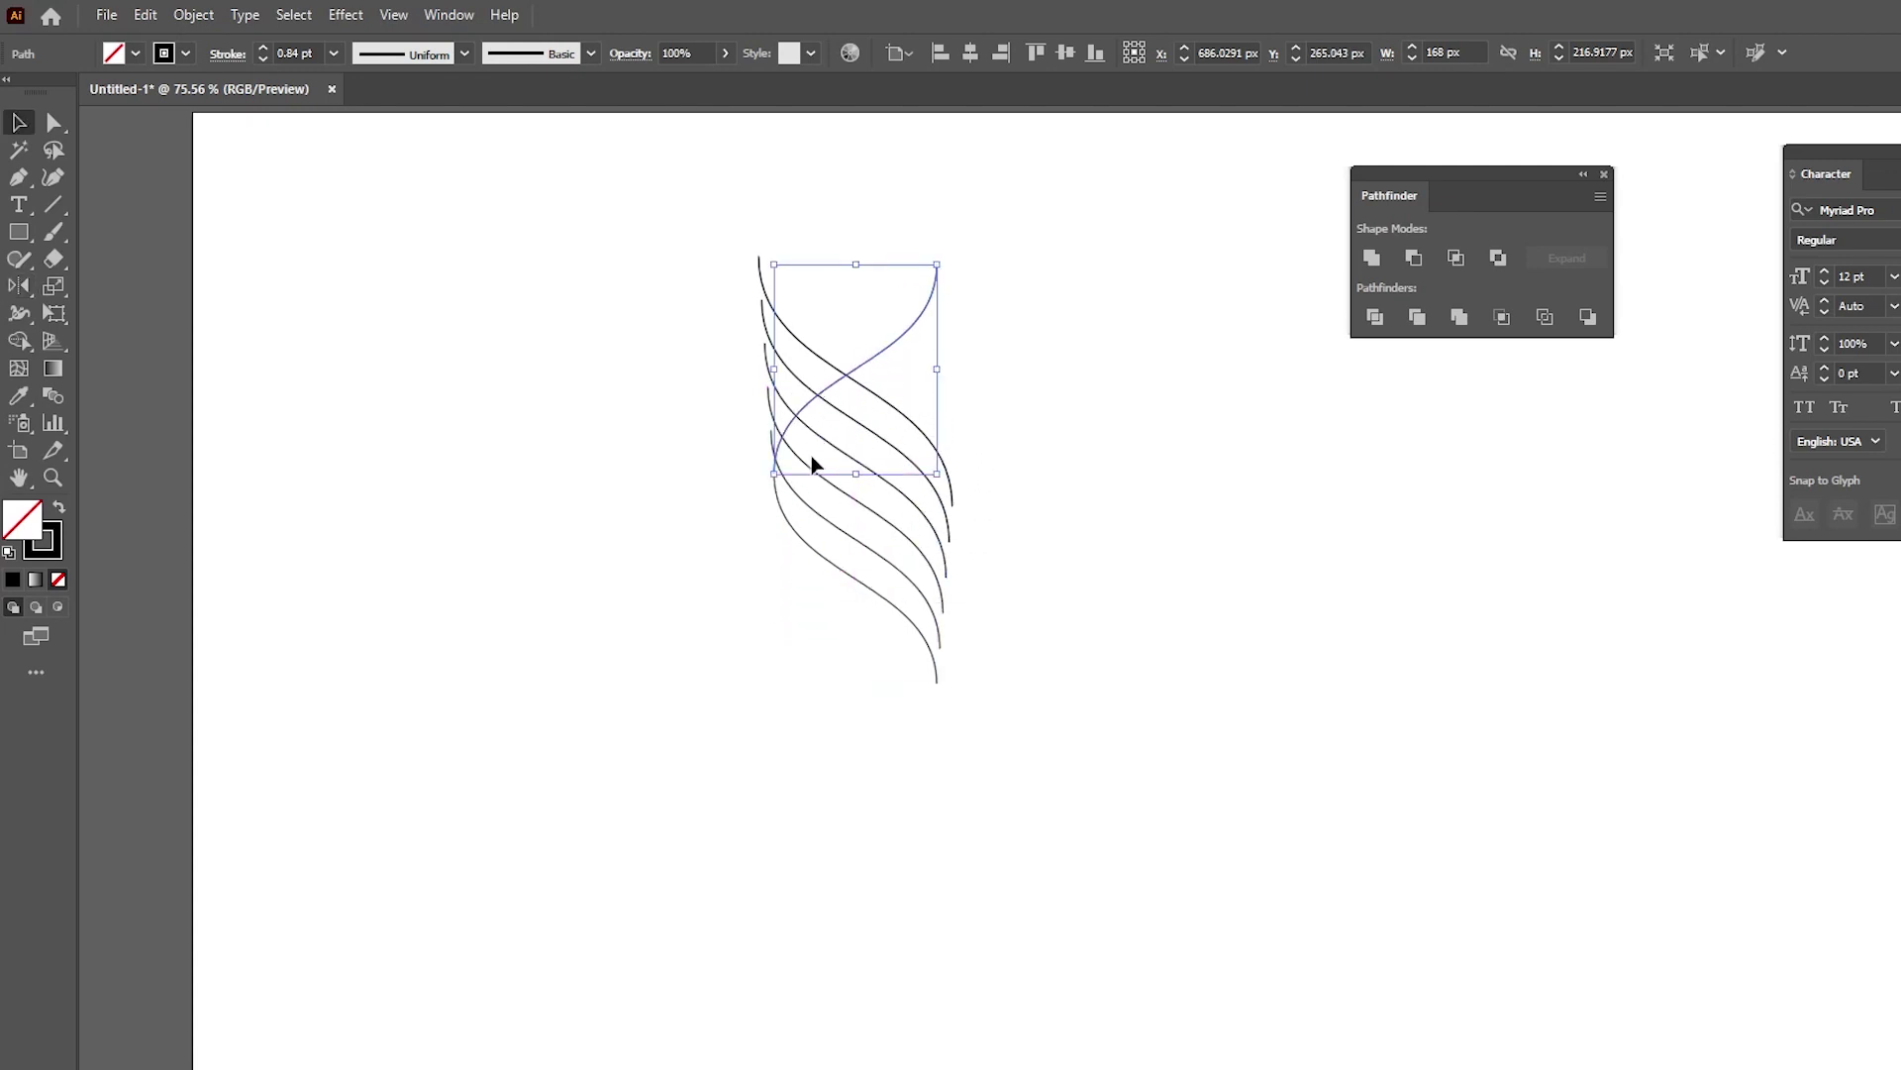
# - Move all the curves straight down together on the artboard
pyautogui.moveTo(607, 234); pyautogui.dragTo(1049, 762)
pyautogui.moveTo(855, 422); pyautogui.dragTo(854, 630)
pyautogui.click(921, 630)
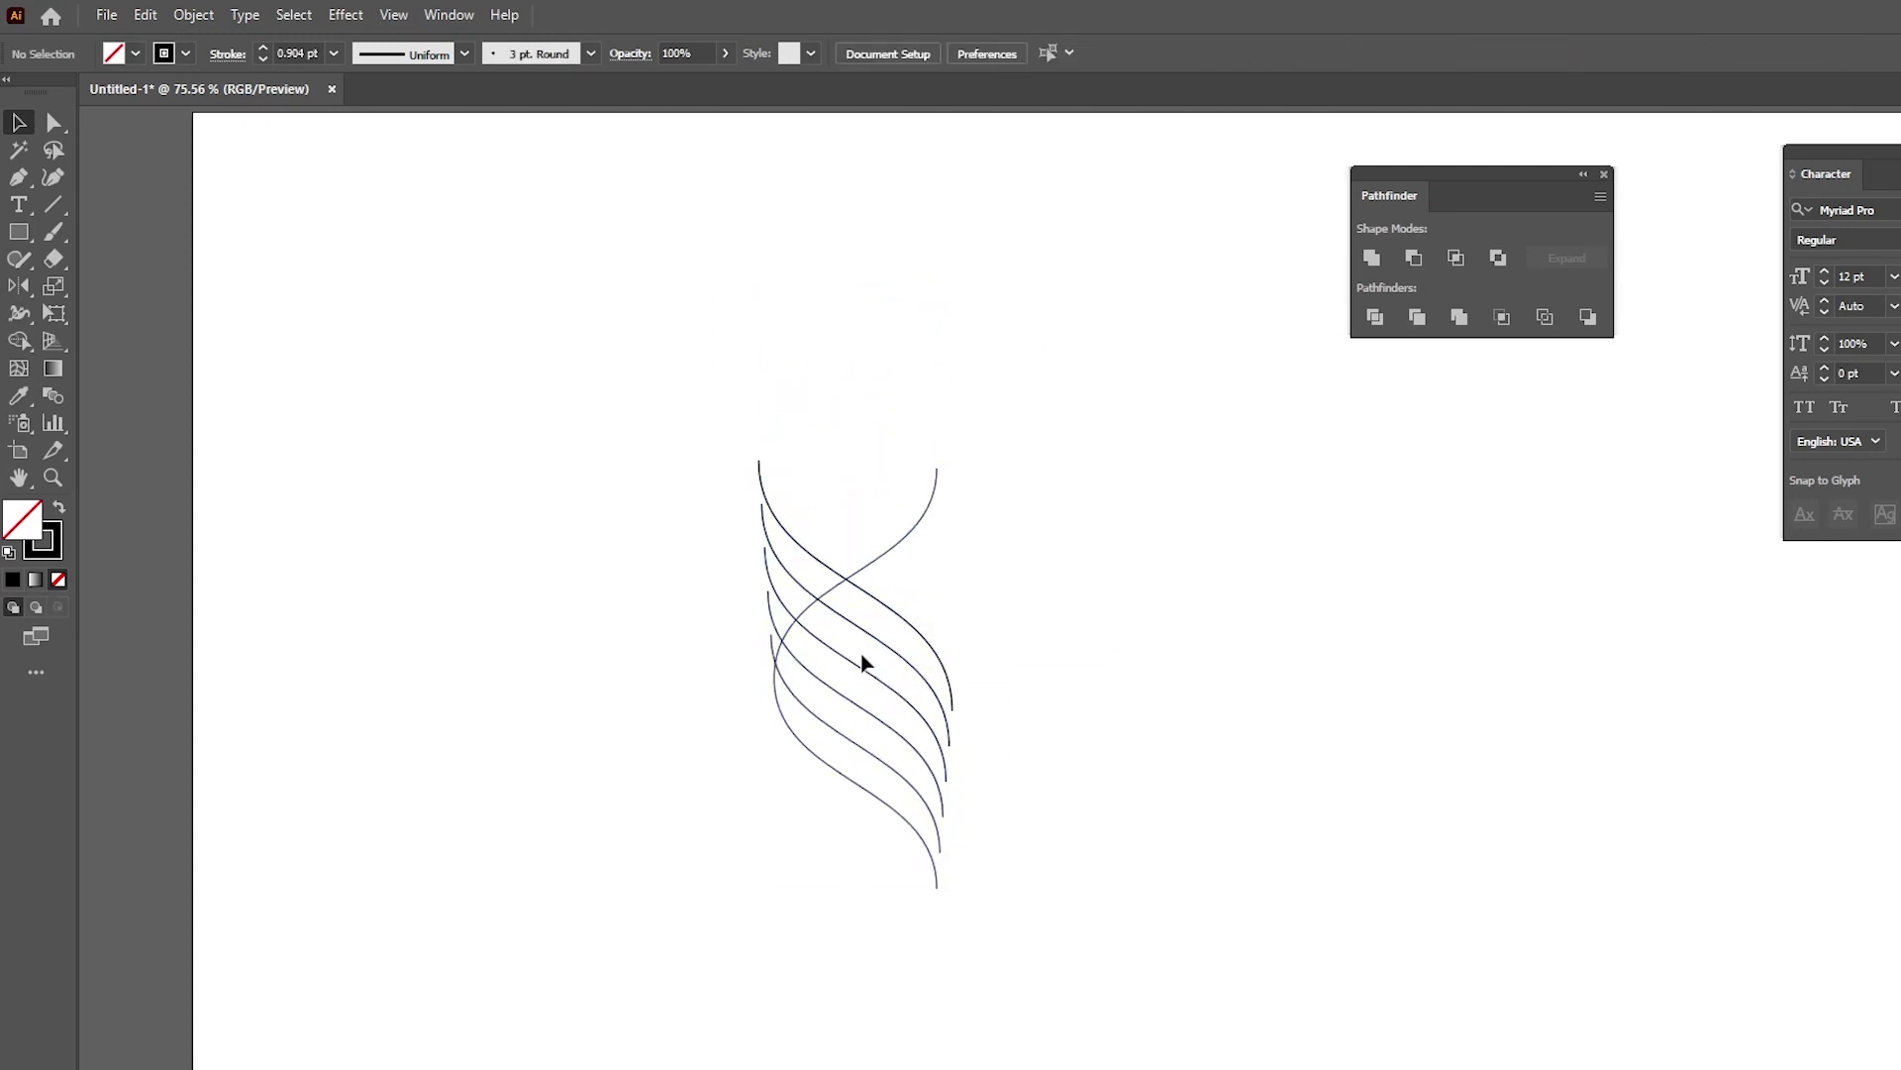
# - Create copies of the second and fourth descending curves reflected across the horizontal axis
pyautogui.click(810, 683)
pyautogui.keyDown('shift'); pyautogui.click(857, 628); pyautogui.keyUp('shift')
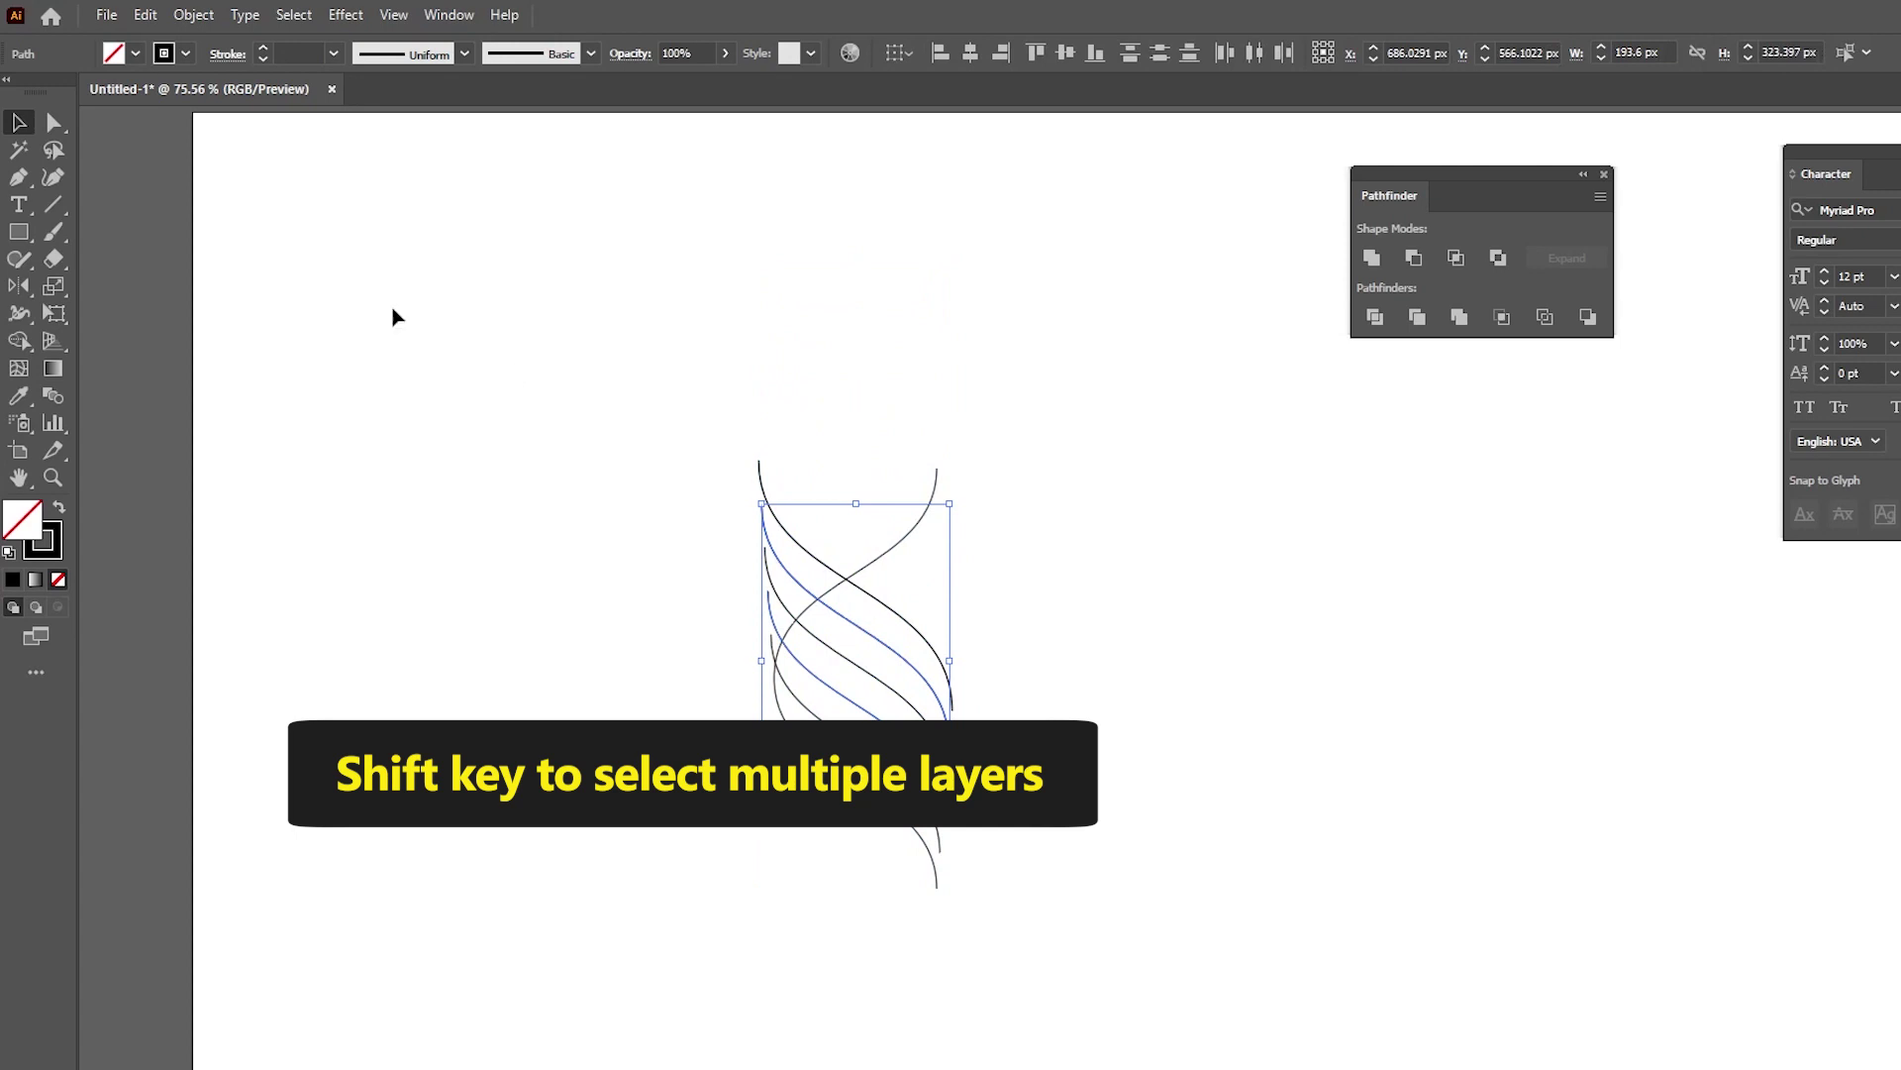
pyautogui.doubleClick(22, 286)
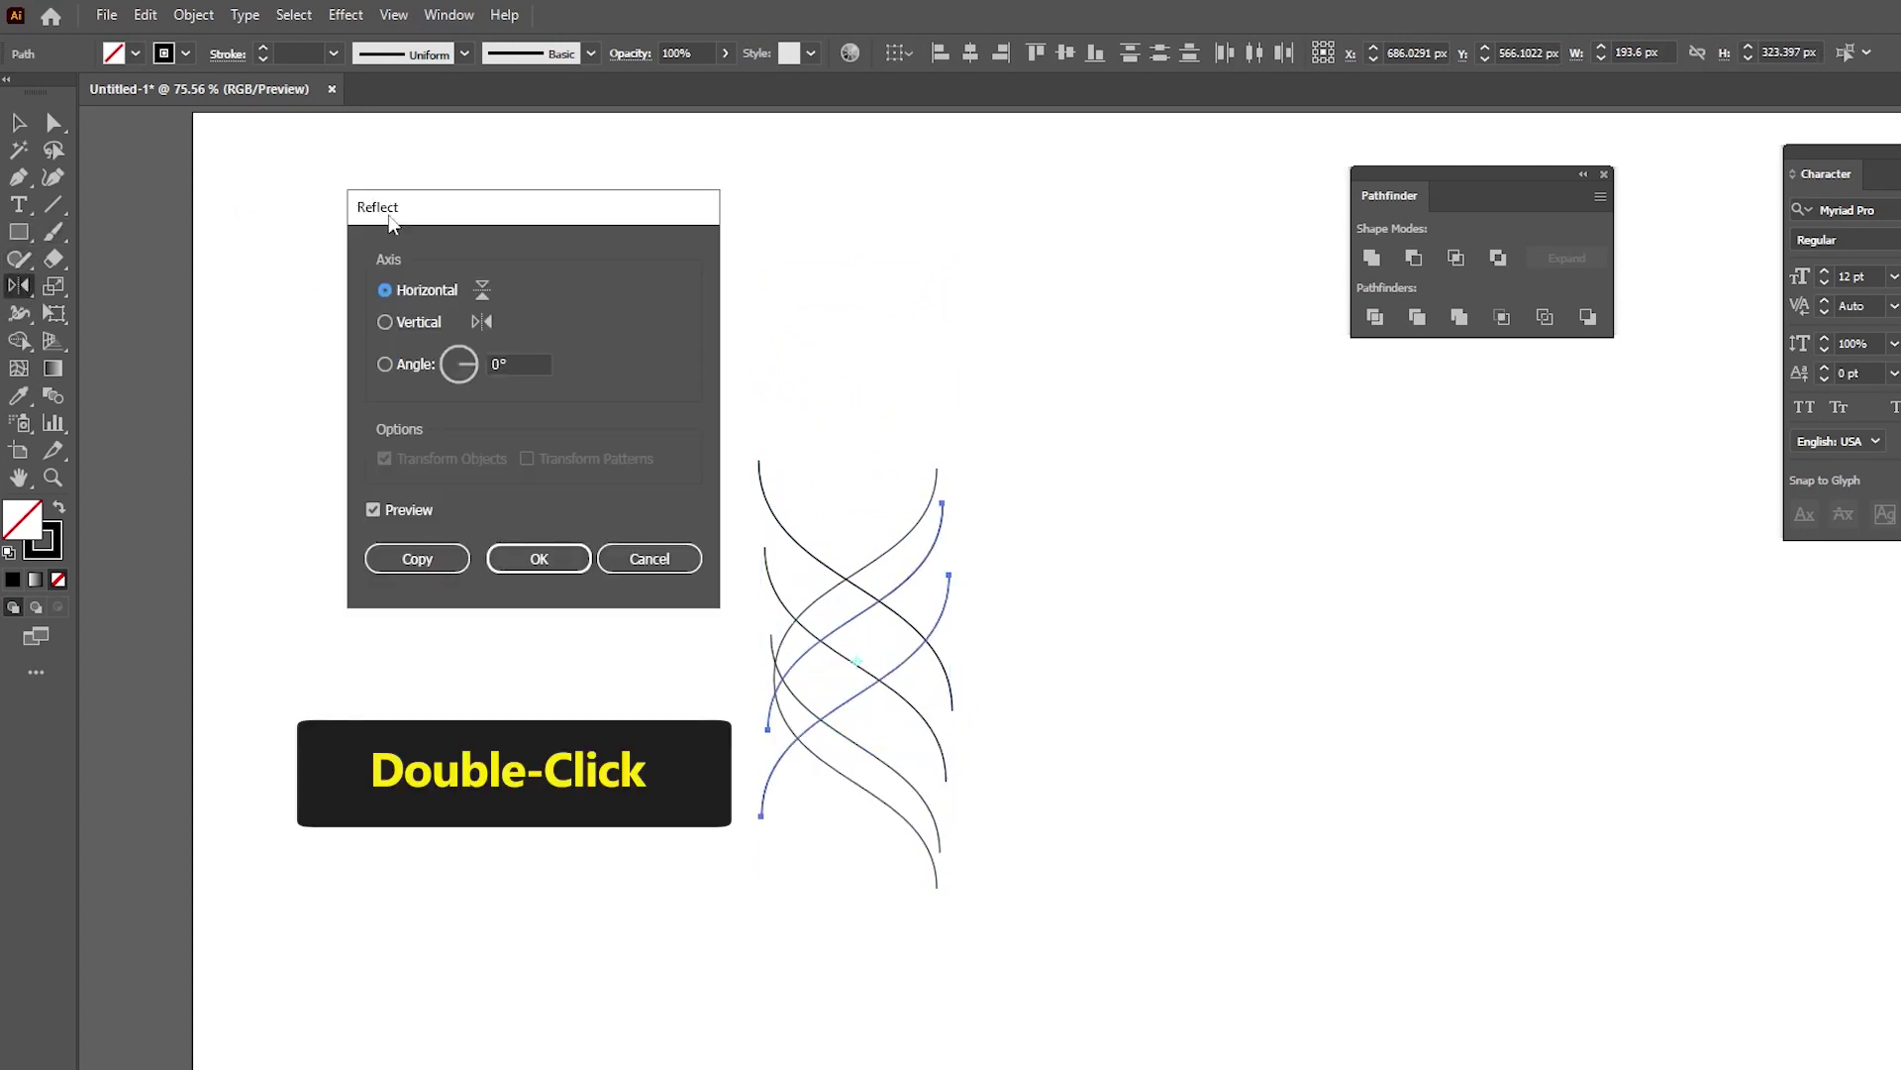
pyautogui.click(424, 557)
pyautogui.press('v')
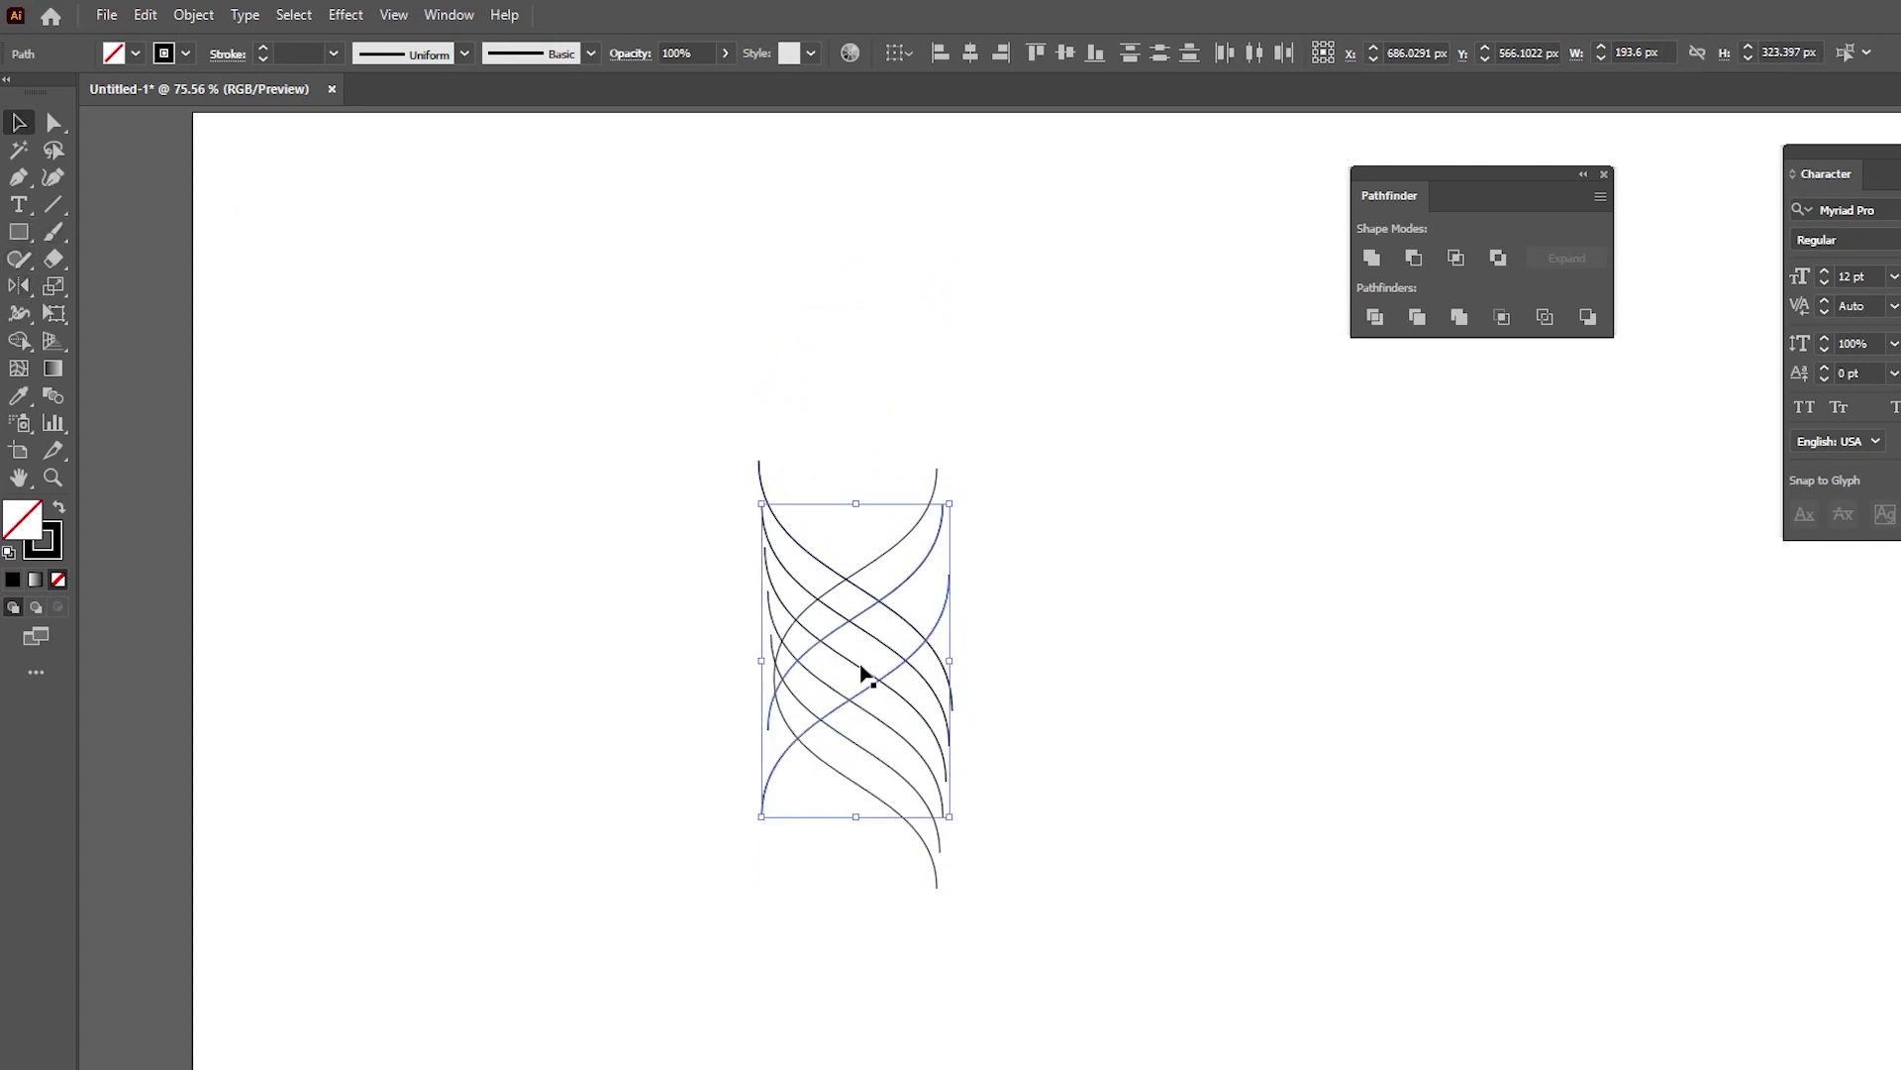
# - Move the two reflected curves up and slightly sideways so the upper copy's lower end meets the second curve's upper end
pyautogui.moveTo(843, 713); pyautogui.dragTo(787, 515)
pyautogui.click(1040, 509)
pyautogui.hotkey('ctrl', '+')
pyautogui.hotkey('ctrl', '+')
pyautogui.hotkey('ctrl', '+')
pyautogui.moveTo(756, 357); pyautogui.dragTo(730, 347)
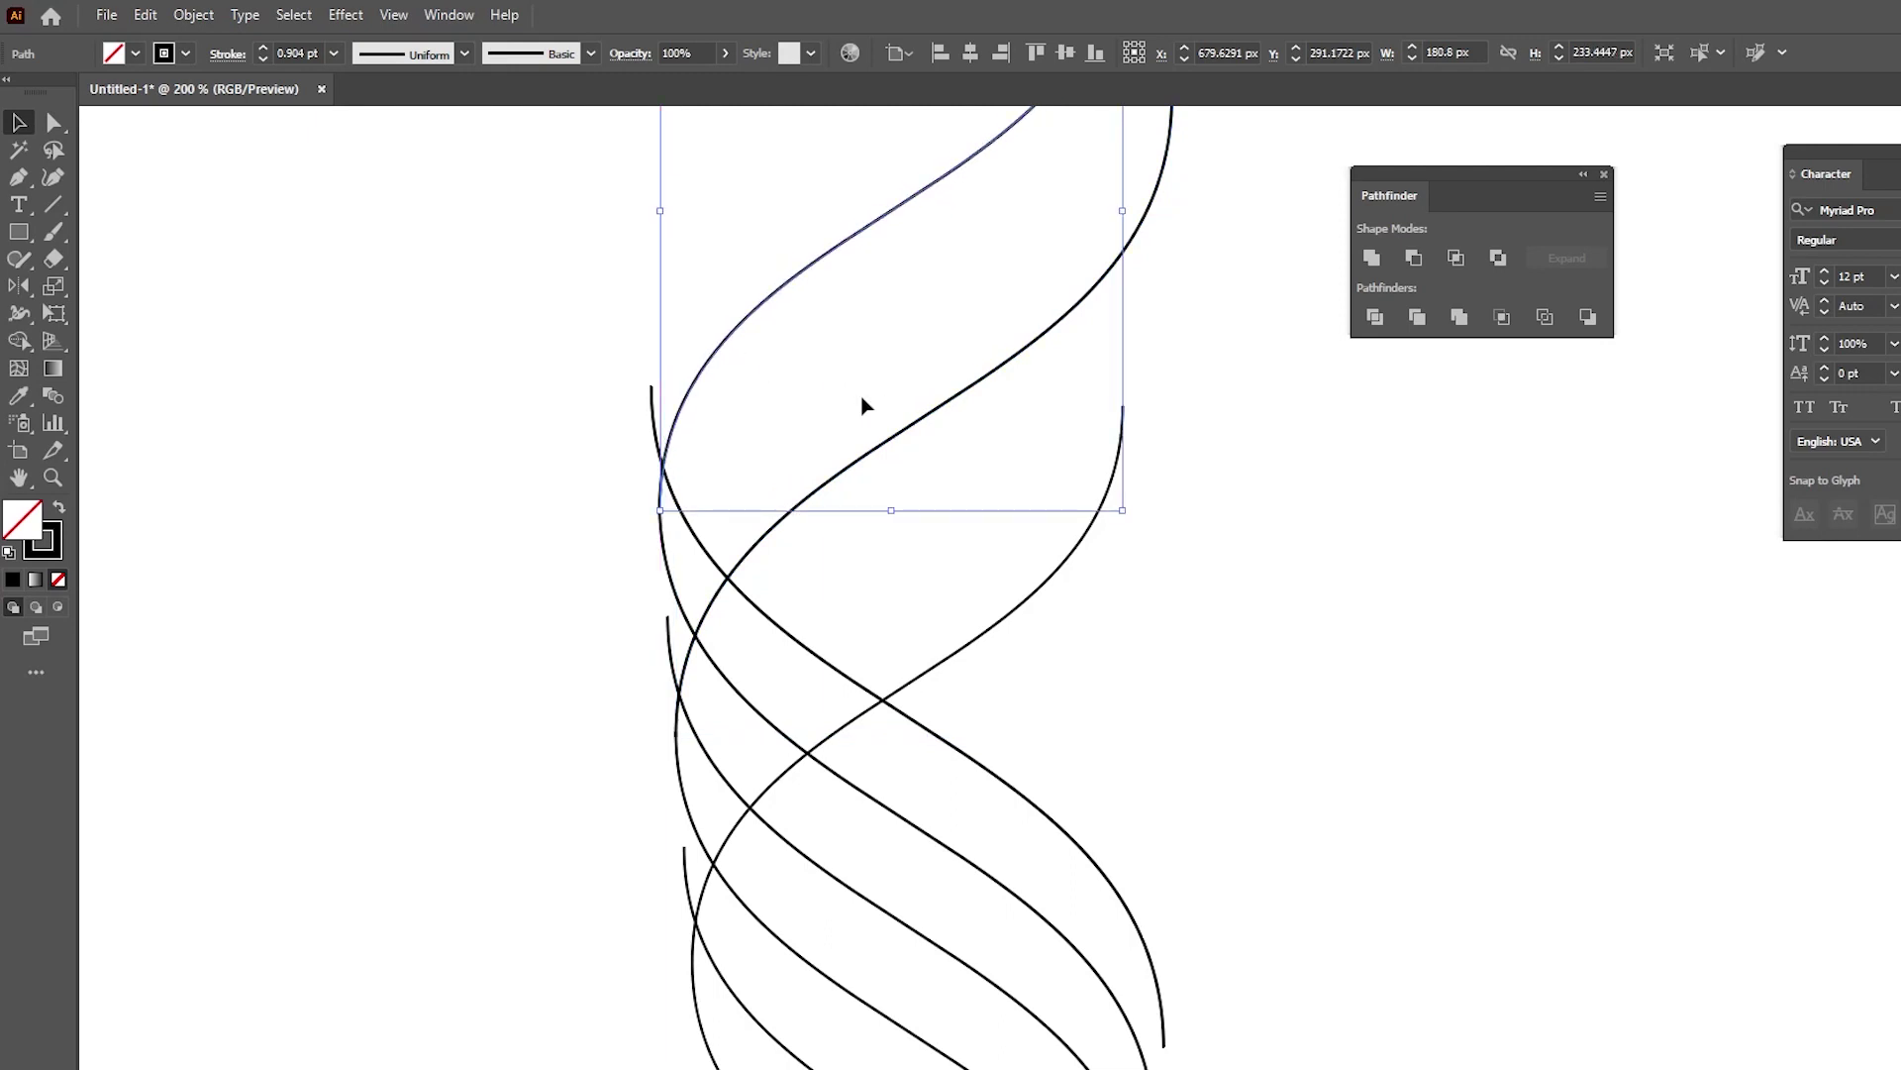
pyautogui.click(1056, 458)
# - Draw a rectangle about 244 by 387 px that overlaps the right-hand ends of the curves
pyautogui.scroll(-3, 1056, 465)
pyautogui.scroll(1, 1083, 479)
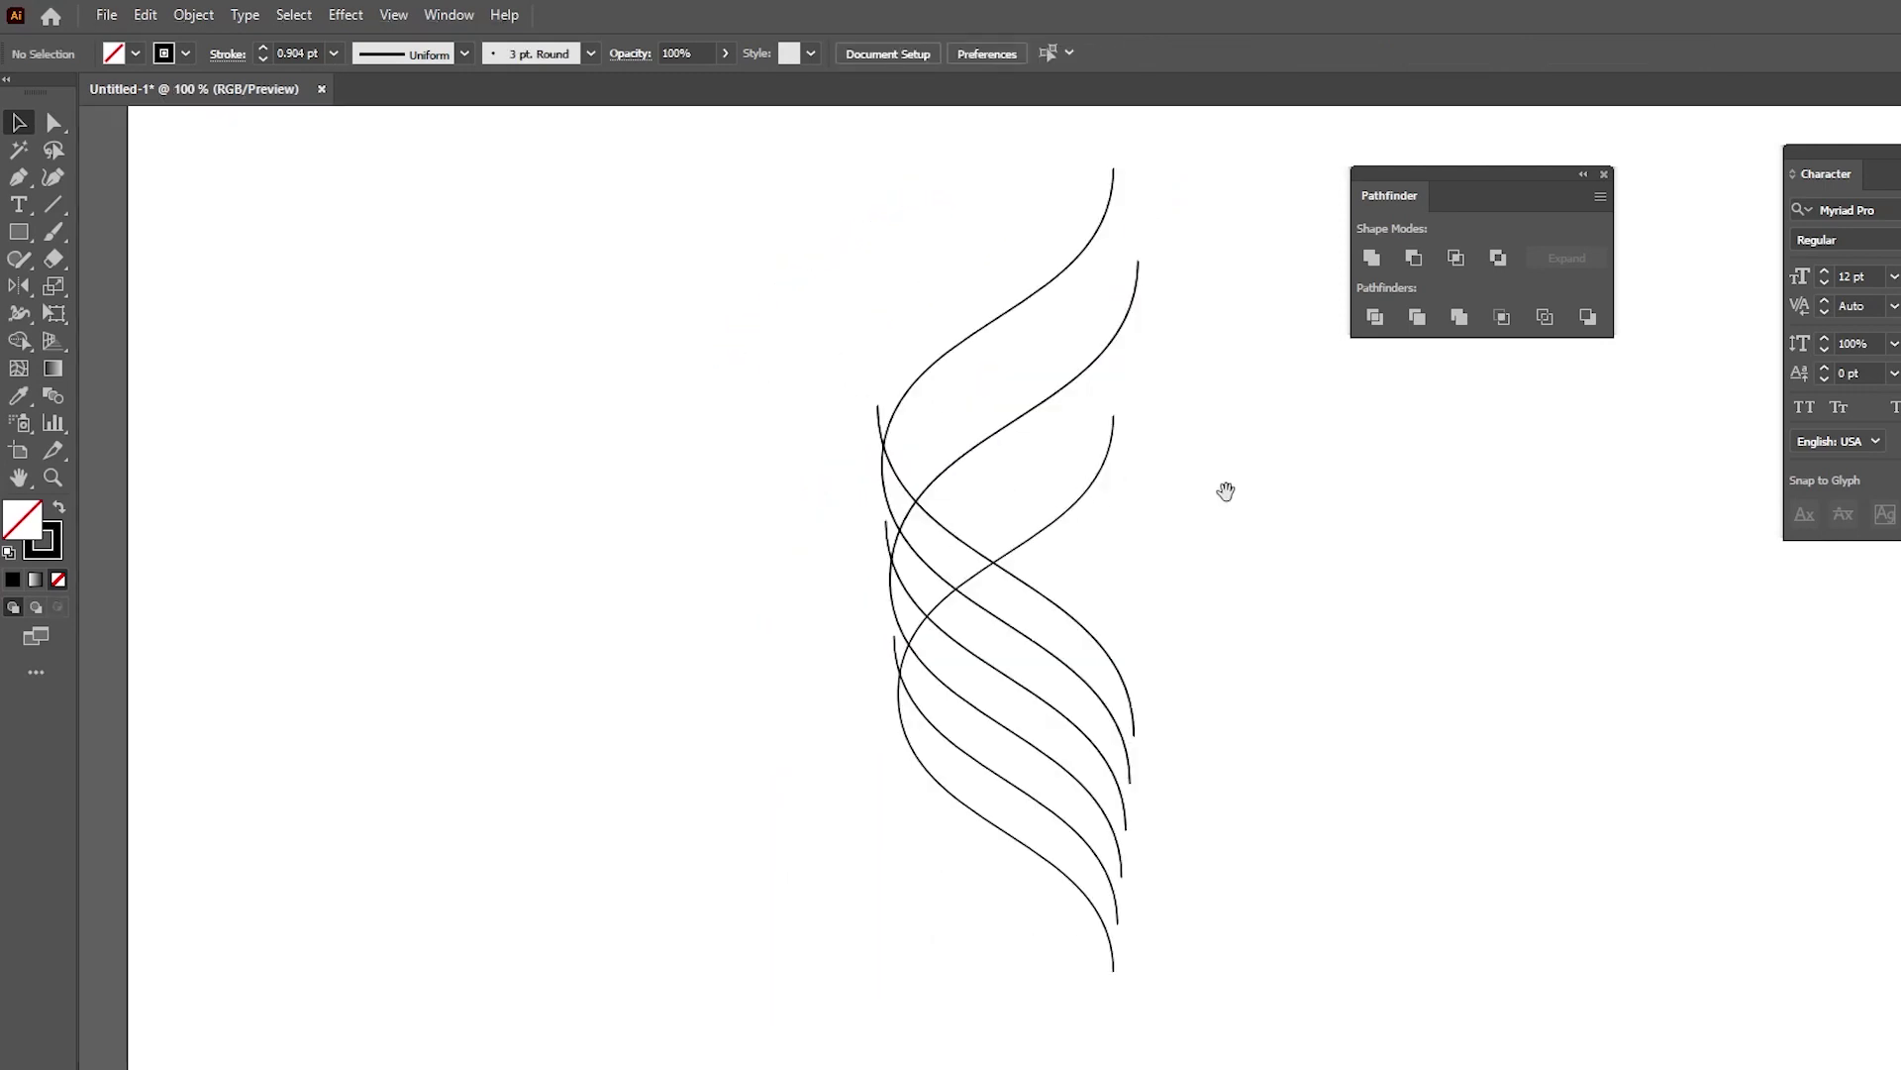
pyautogui.moveTo(1226, 491); pyautogui.dragTo(1142, 472)
pyautogui.click(10, 233)
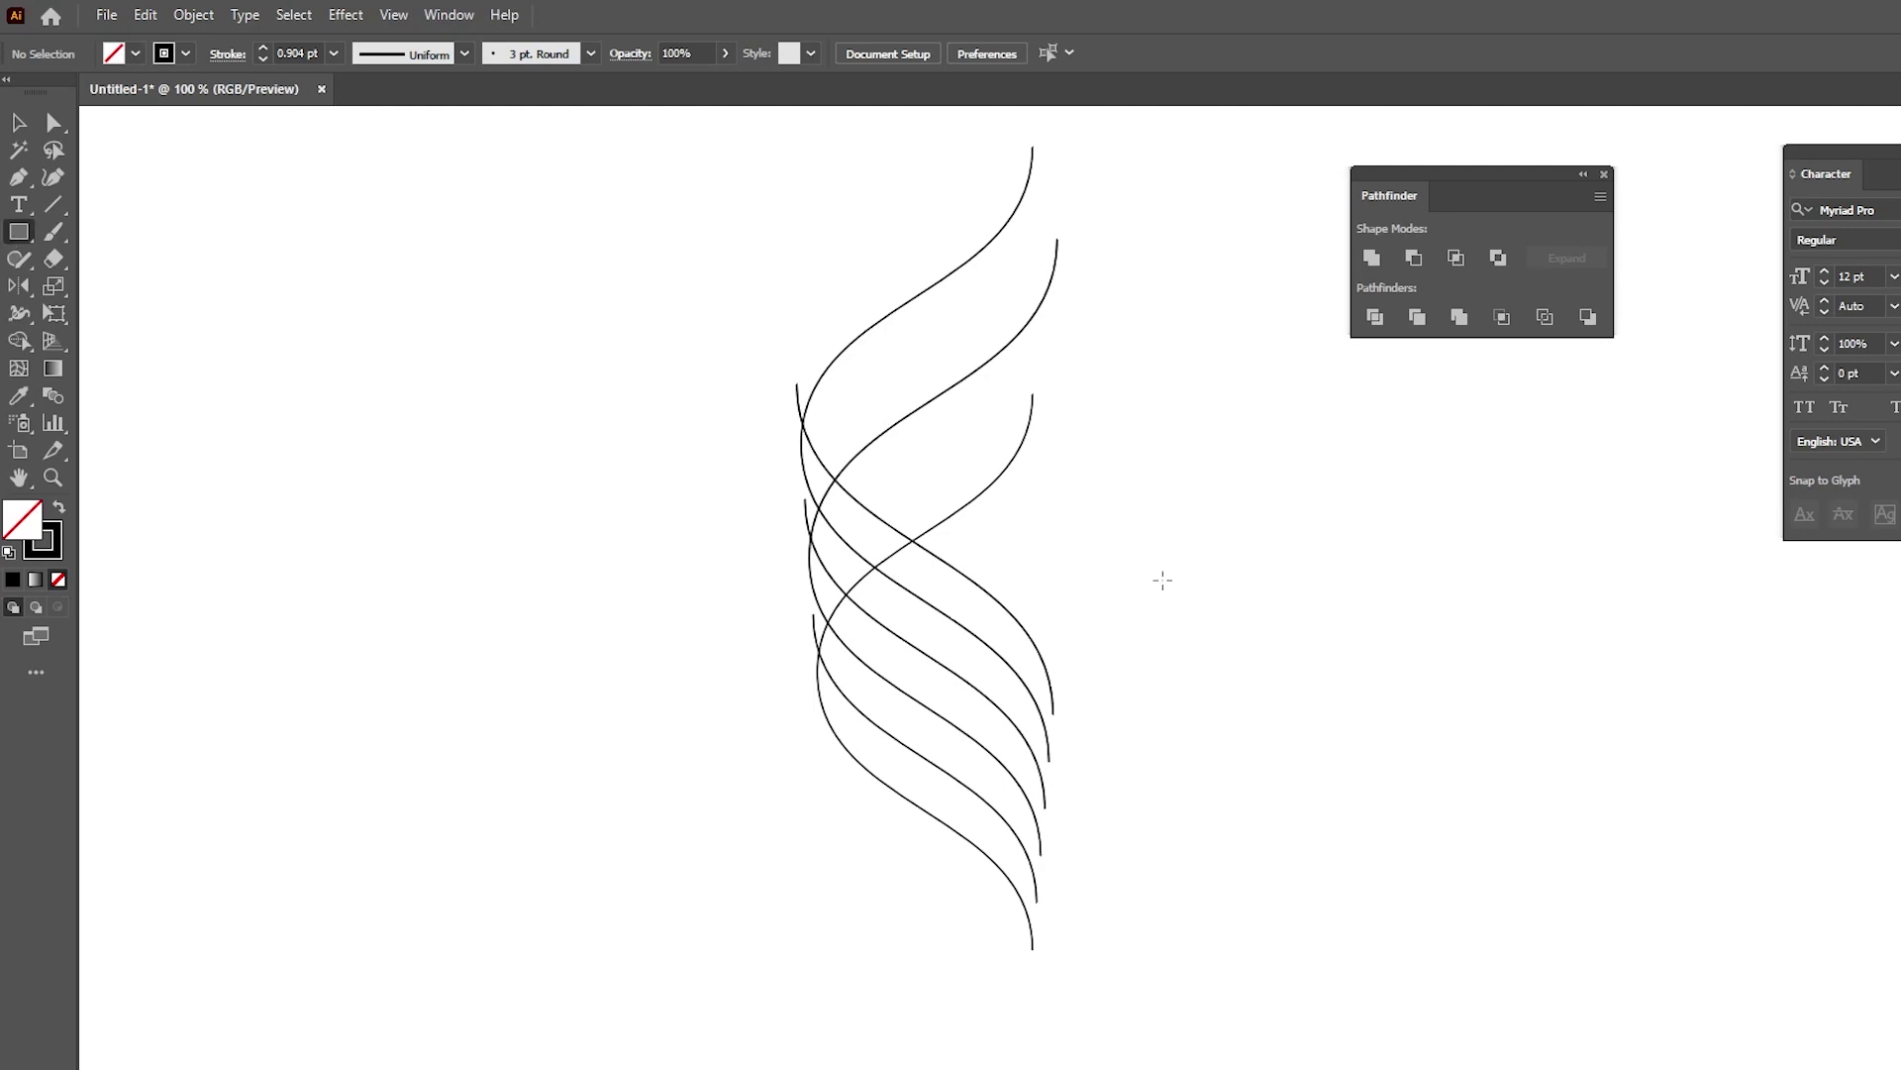
pyautogui.moveTo(1032, 473); pyautogui.dragTo(1344, 971)
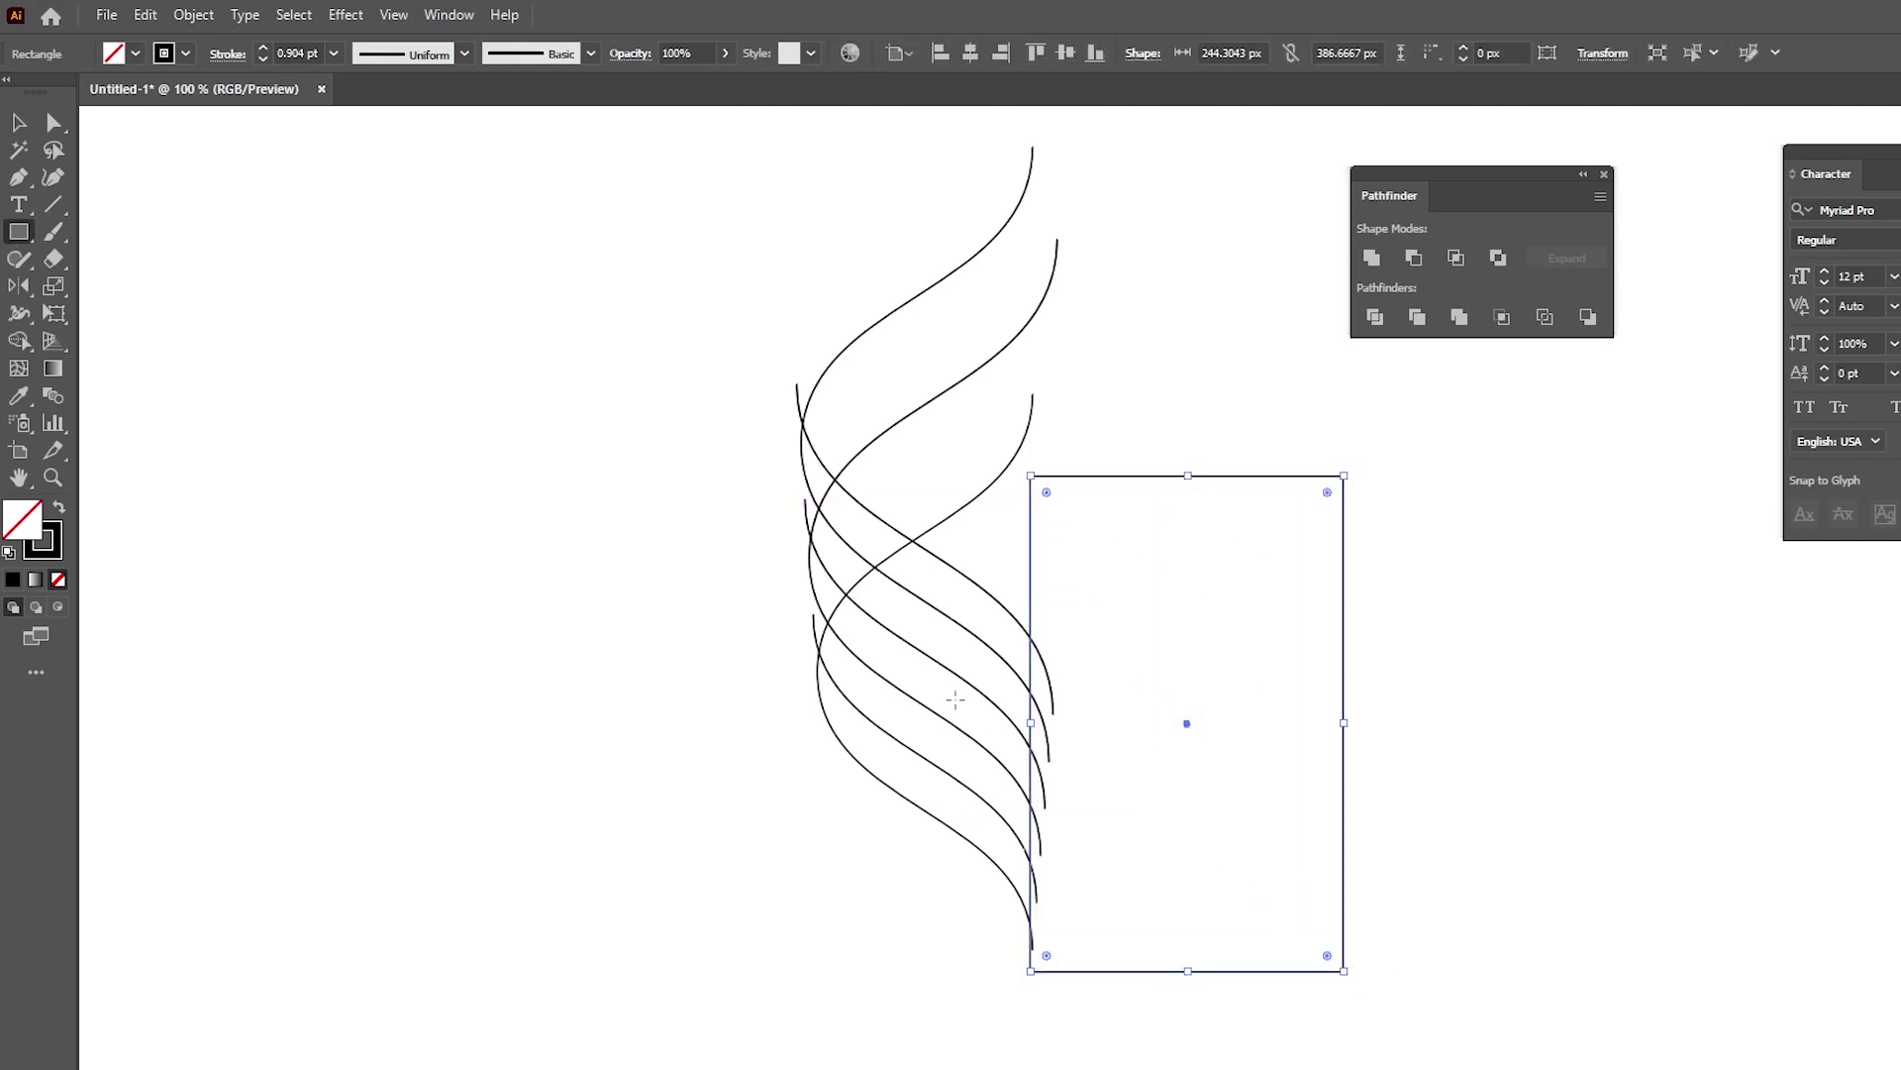
# - Use the Shape Builder on all the artwork to fill the first, third and fifth bands between the curves with black
pyautogui.click(18, 122)
pyautogui.moveTo(514, 245); pyautogui.dragTo(1391, 991)
pyautogui.click(18, 340)
pyautogui.click(58, 507)
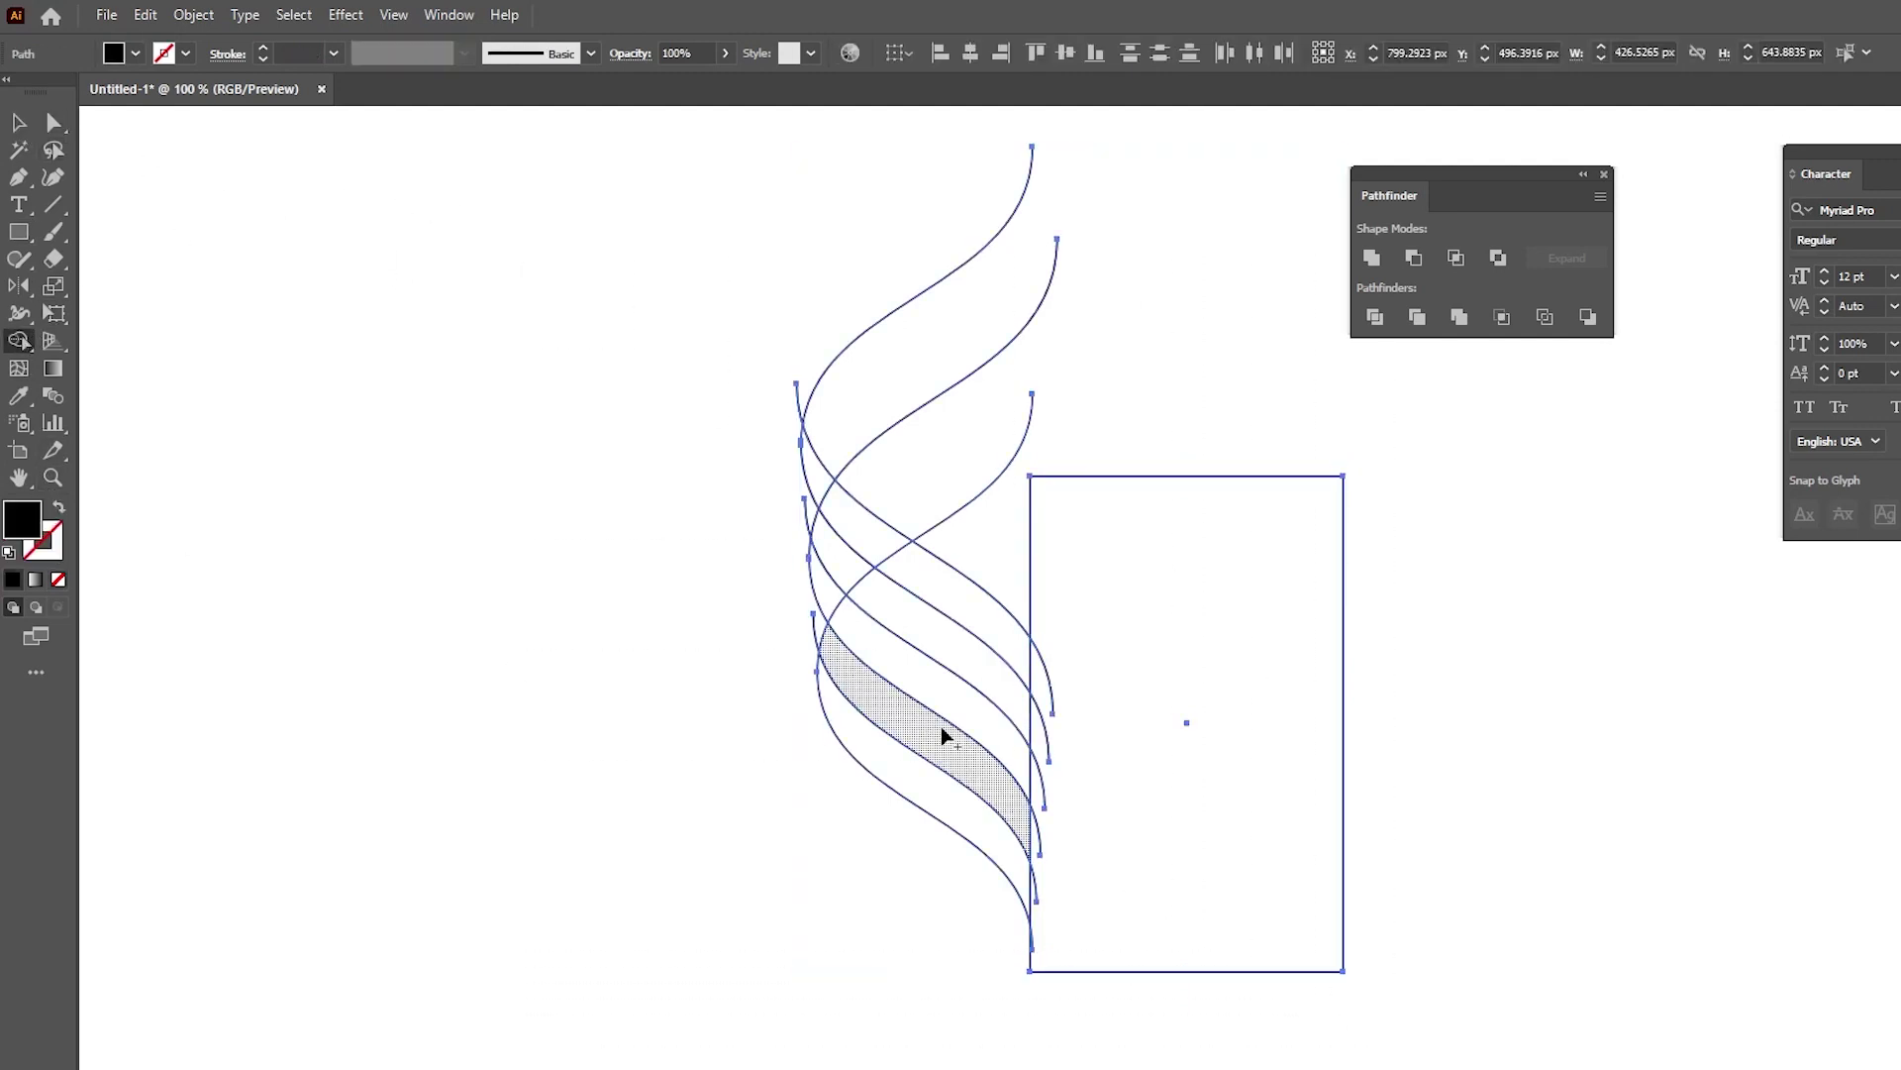
pyautogui.click(960, 799)
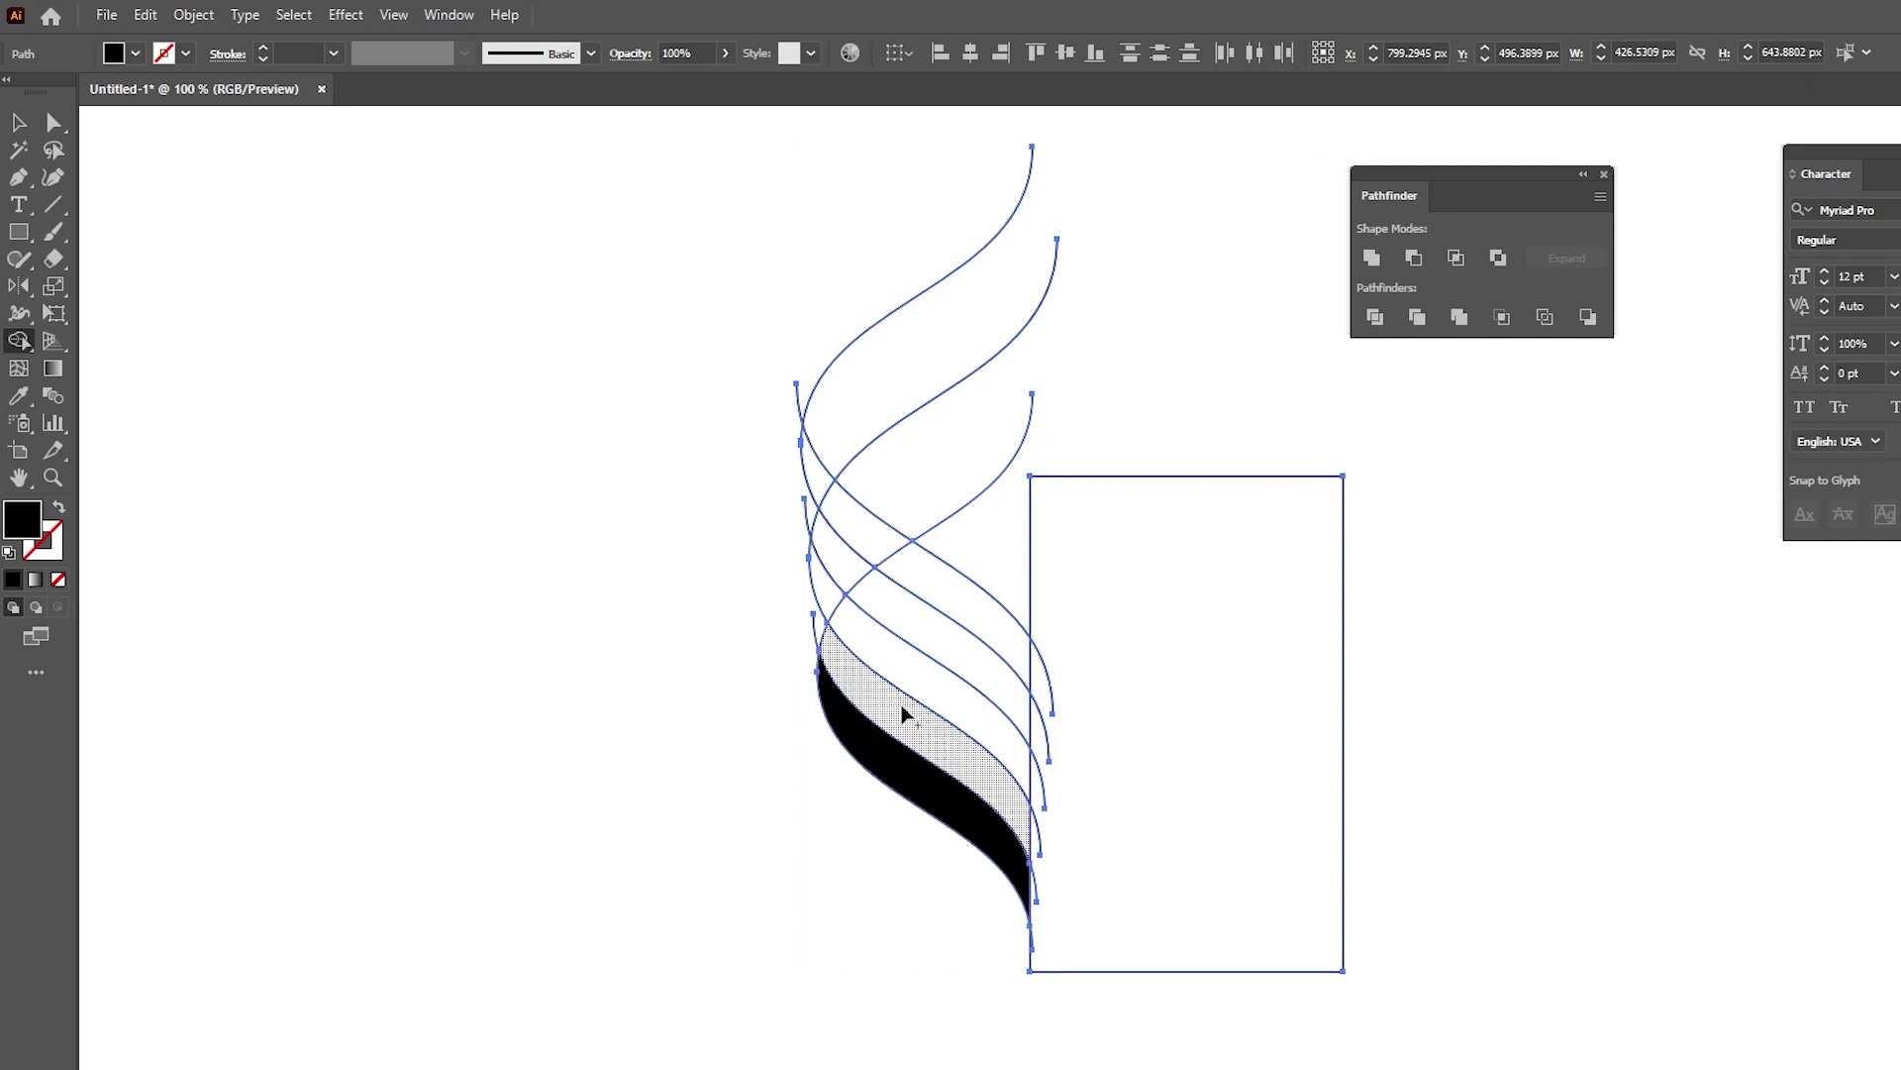
pyautogui.click(909, 661)
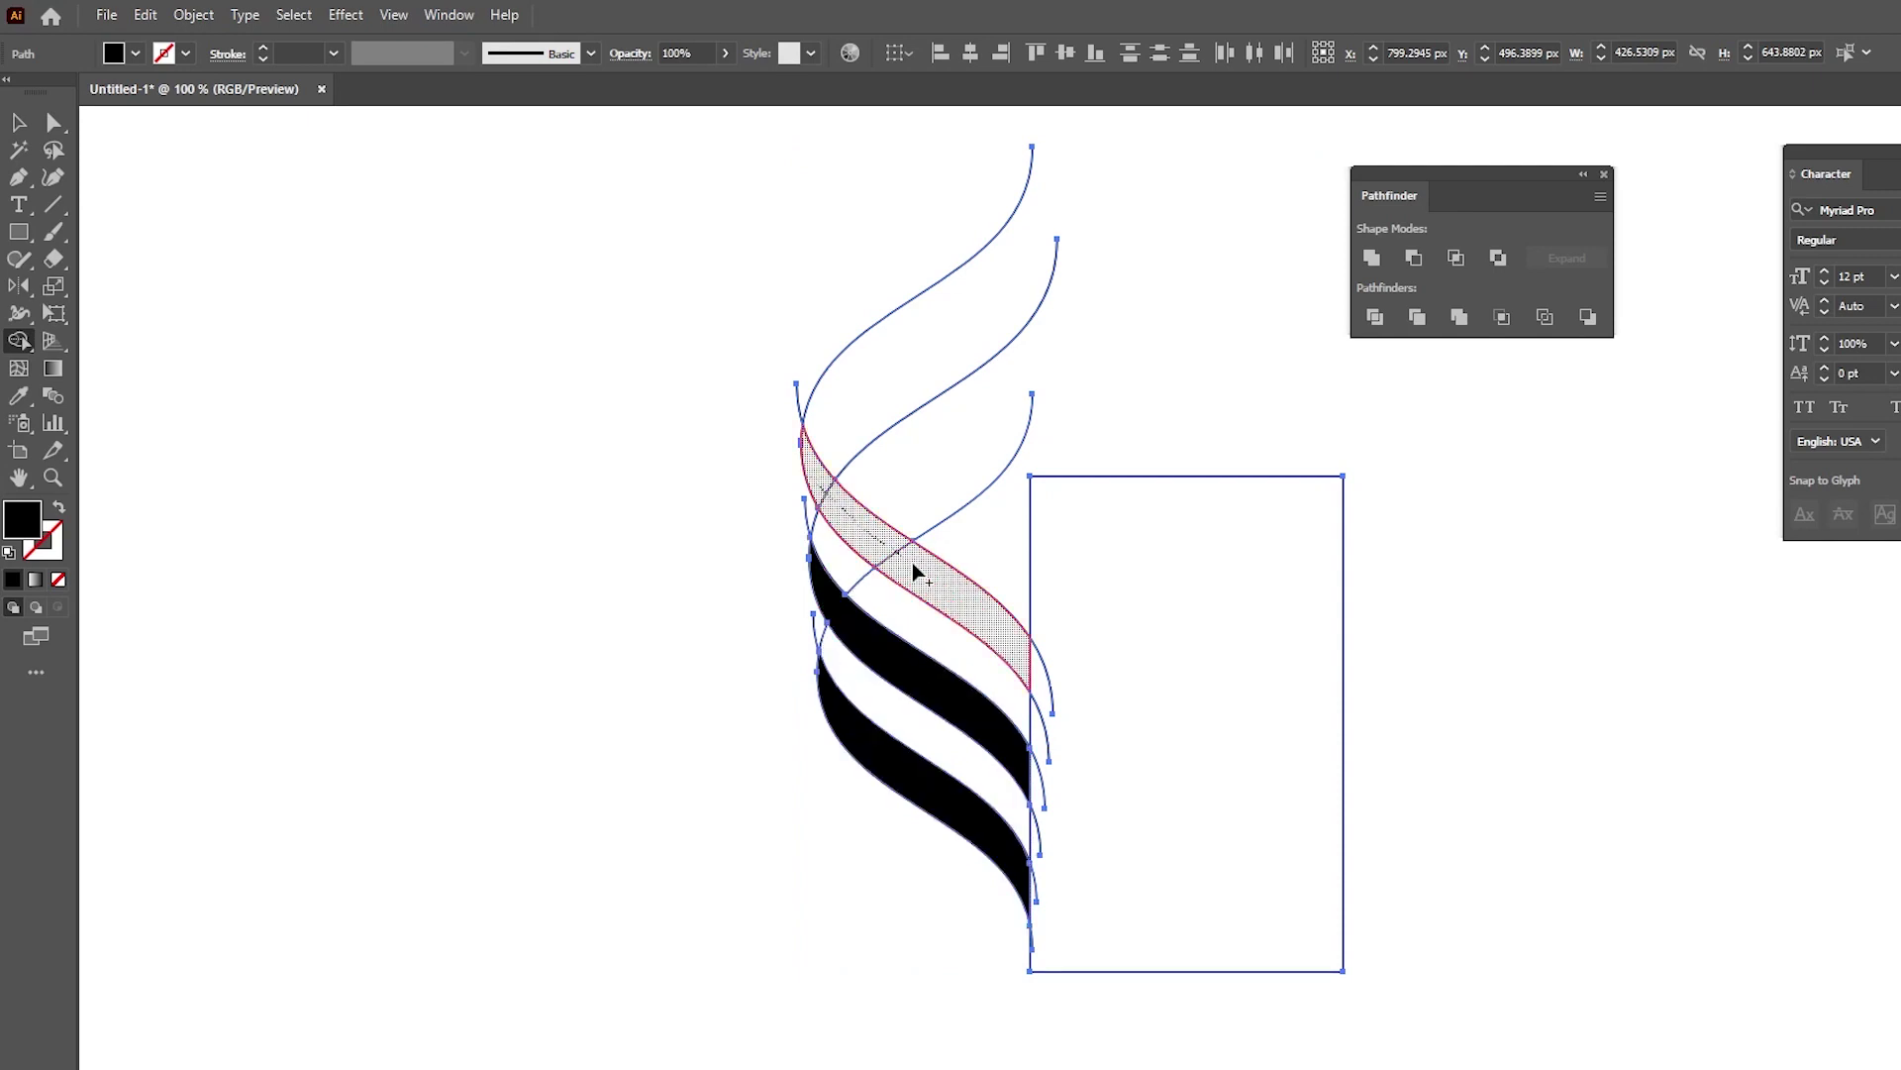
pyautogui.click(973, 611)
# - Select the three filled black bands and cut them from the artwork
pyautogui.click(18, 122)
pyautogui.hotkey('ctrl', 'a')
pyautogui.click(498, 406)
pyautogui.click(964, 607)
pyautogui.keyDown('shift'); pyautogui.click(909, 662); pyautogui.keyUp('shift')
pyautogui.keyDown('shift'); pyautogui.click(895, 768); pyautogui.keyUp('shift')
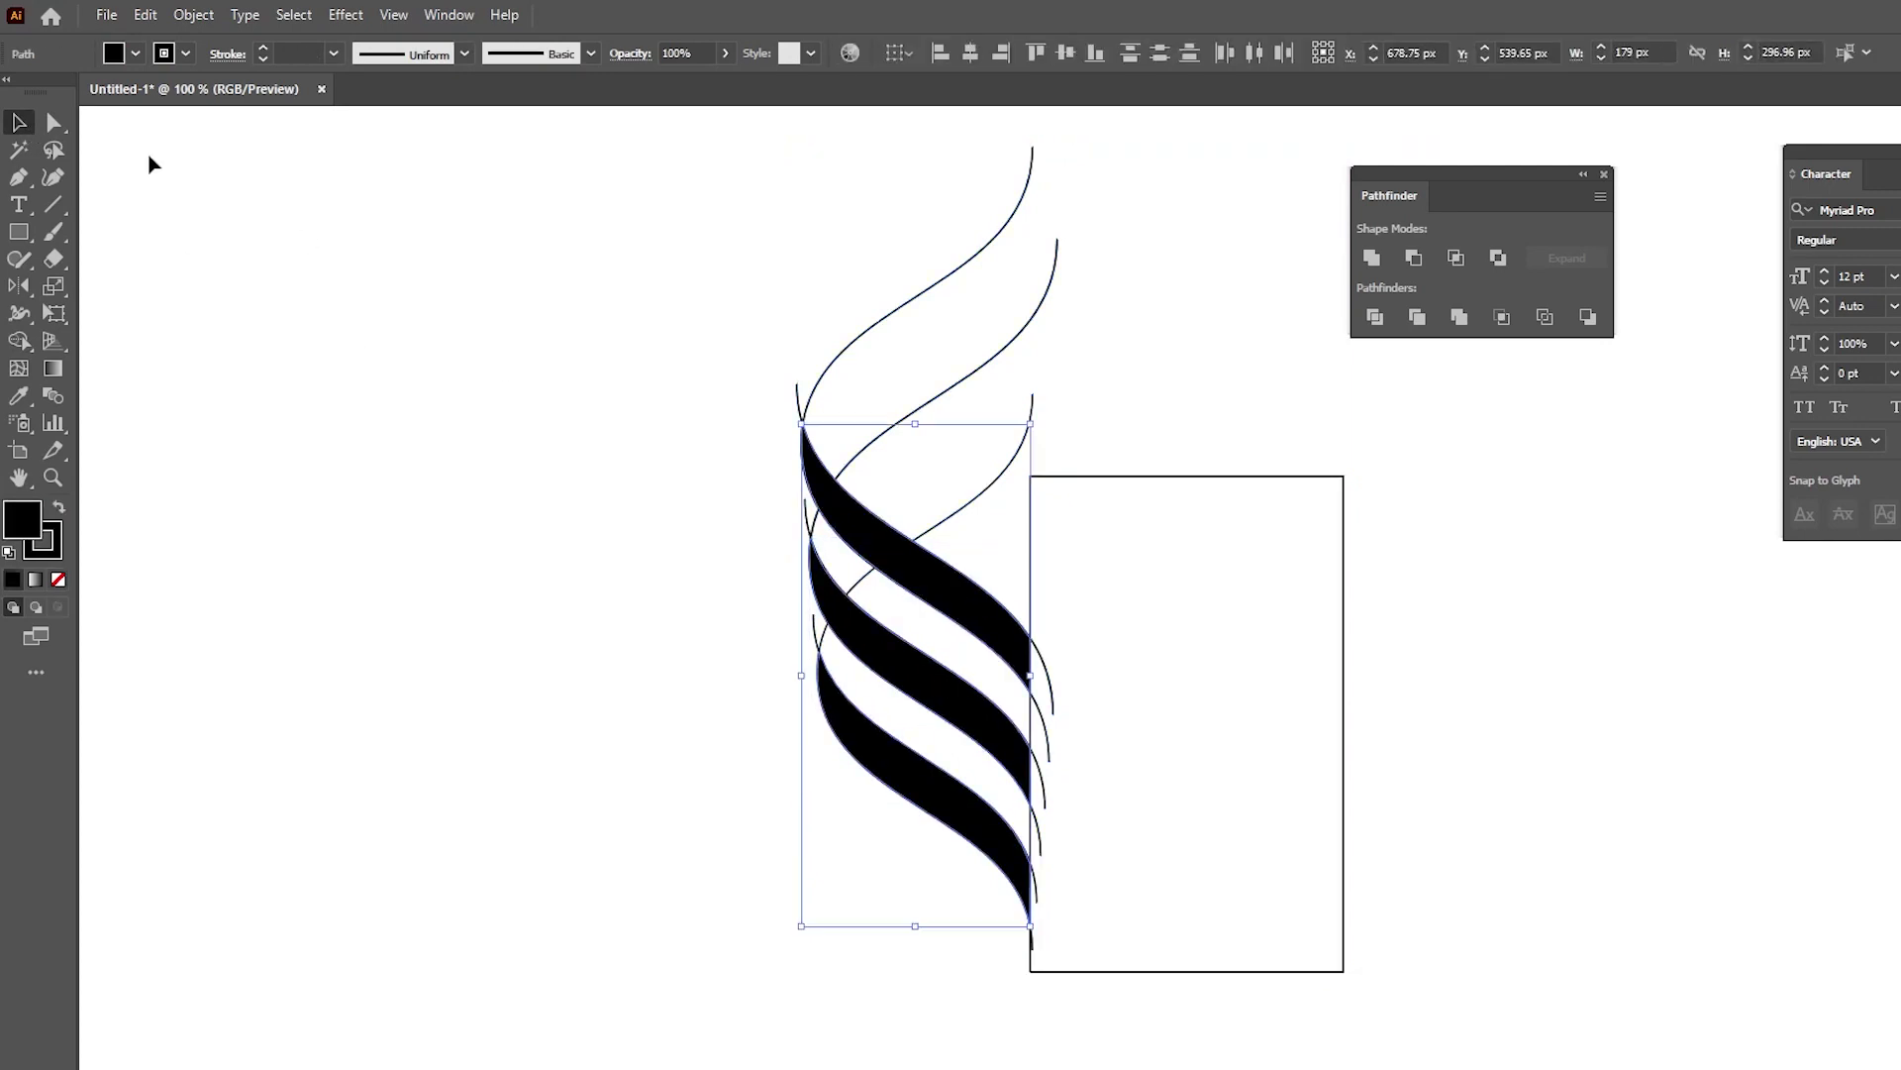
pyautogui.click(144, 15)
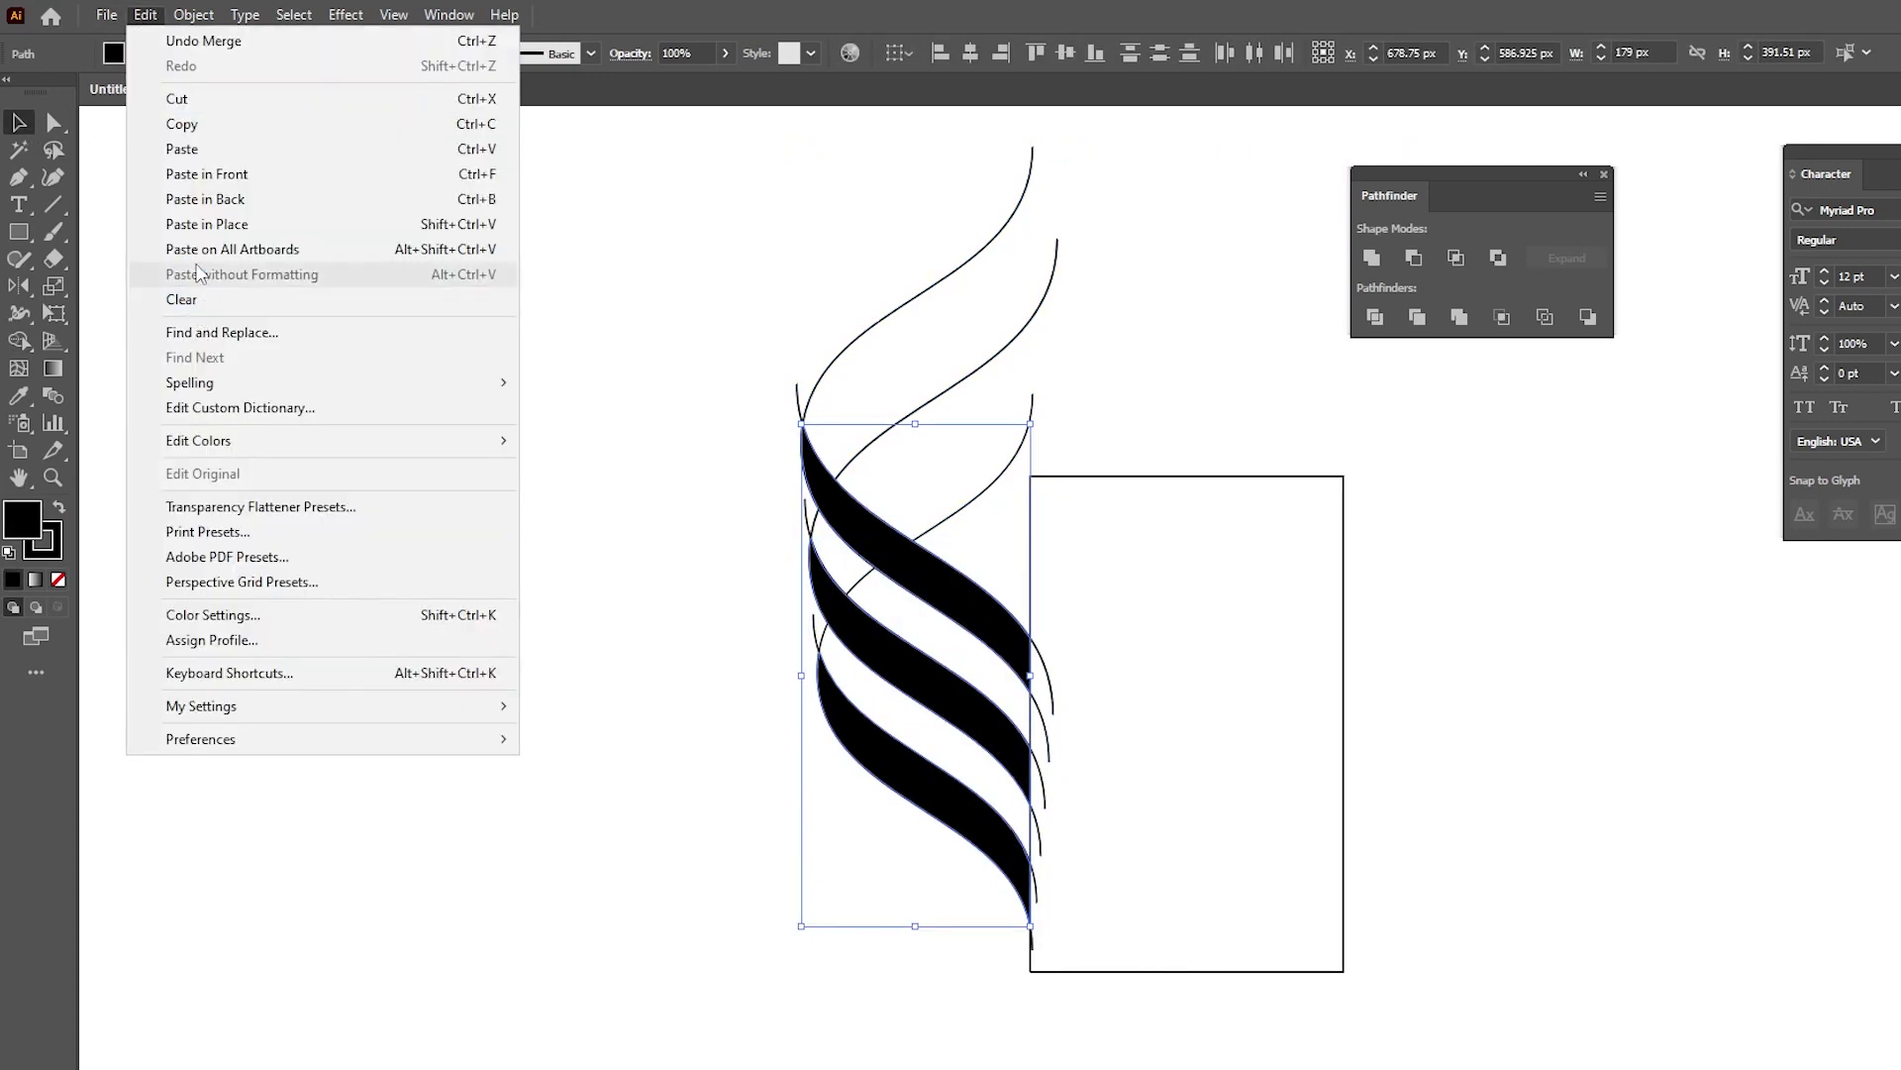
pyautogui.click(184, 99)
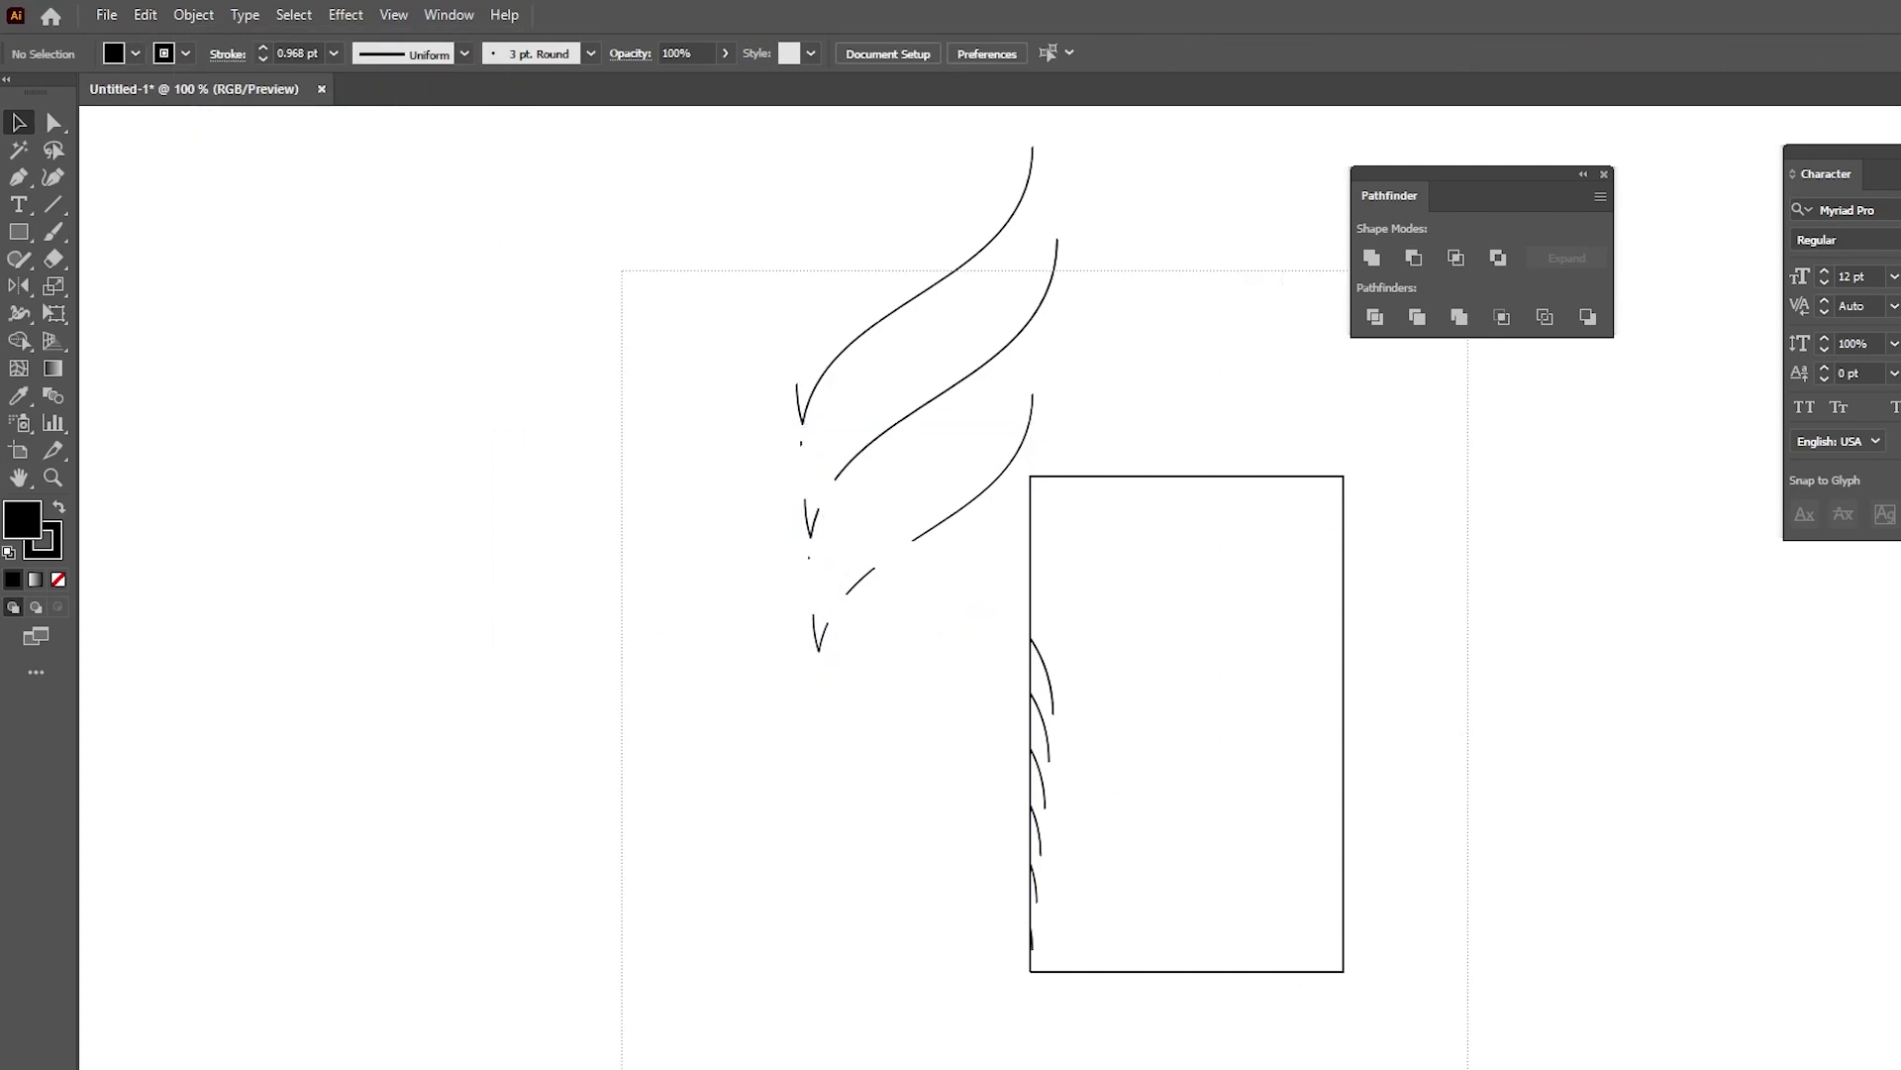
# - Clear all leftover curves and the rectangle, paste the three cut bands in back and move them slightly up and left
pyautogui.hotkey('ctrl', 'a')
pyautogui.click(156, 24)
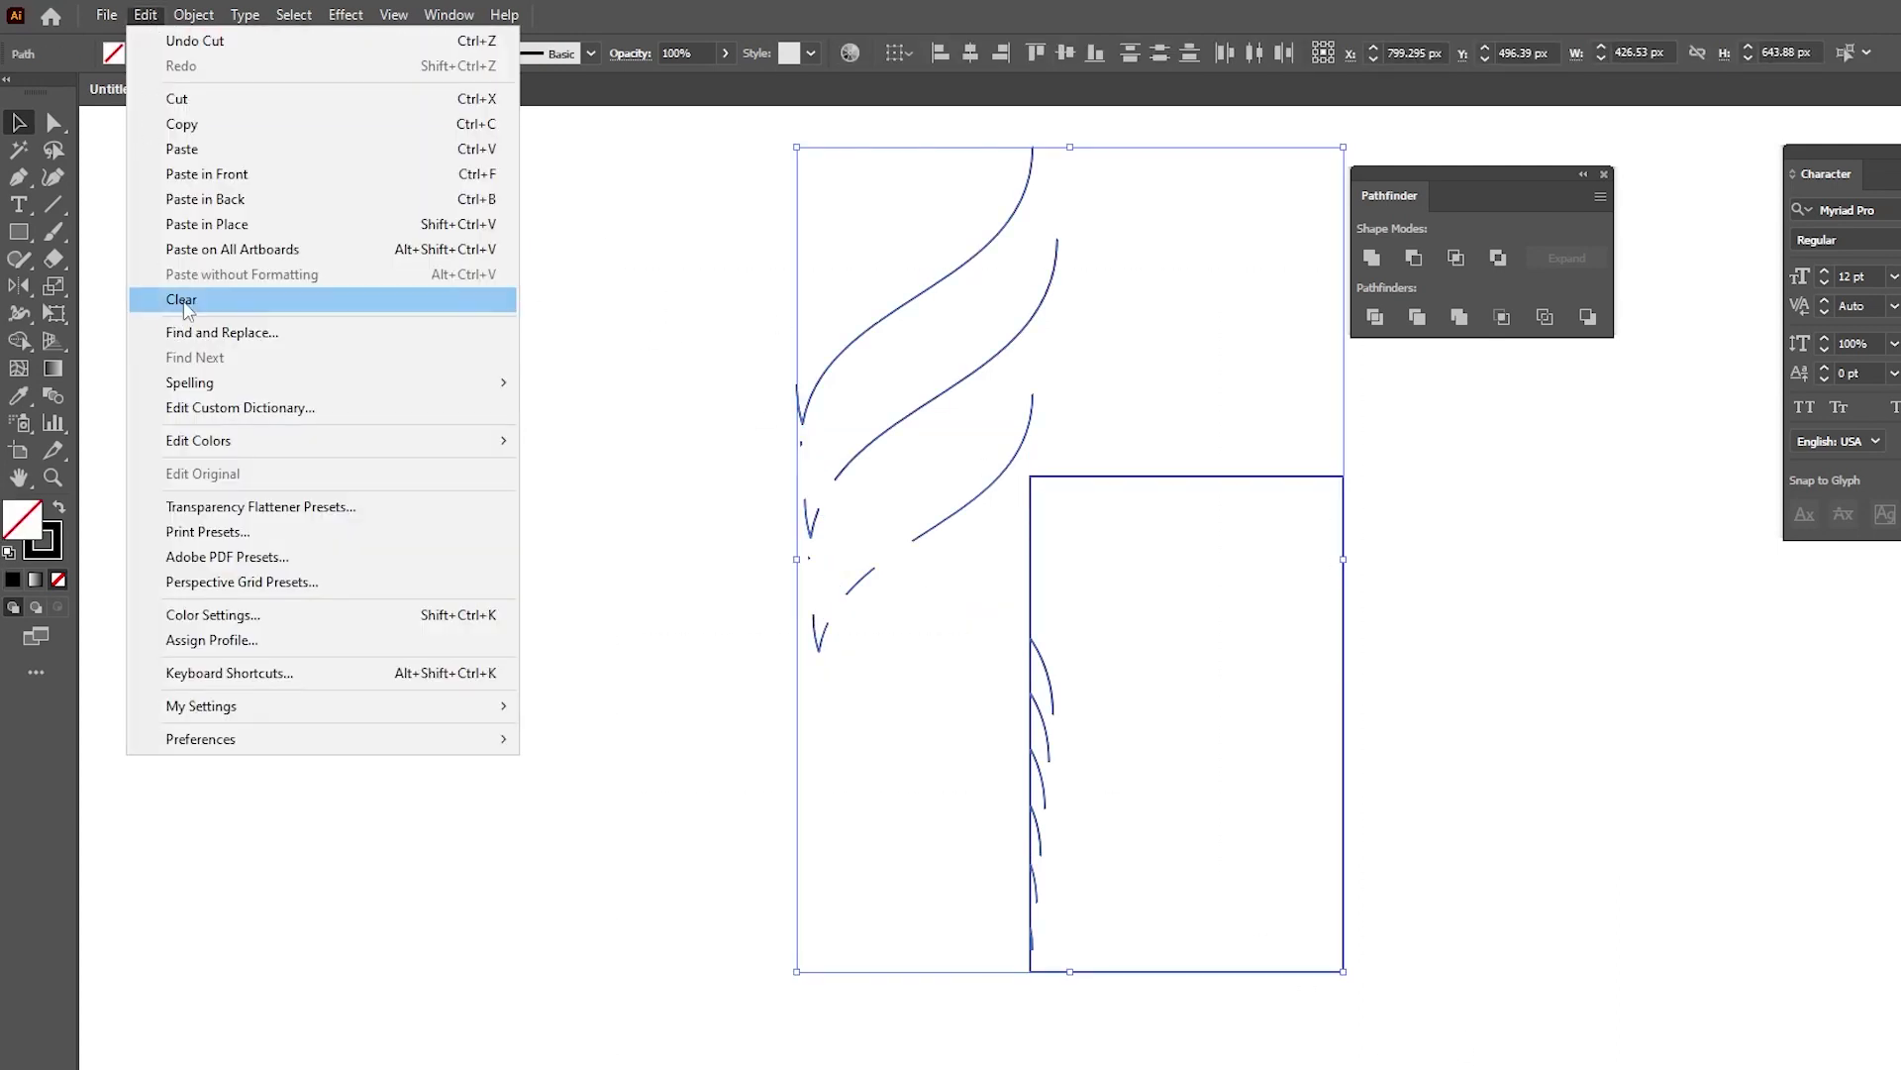
pyautogui.click(182, 299)
pyautogui.click(147, 18)
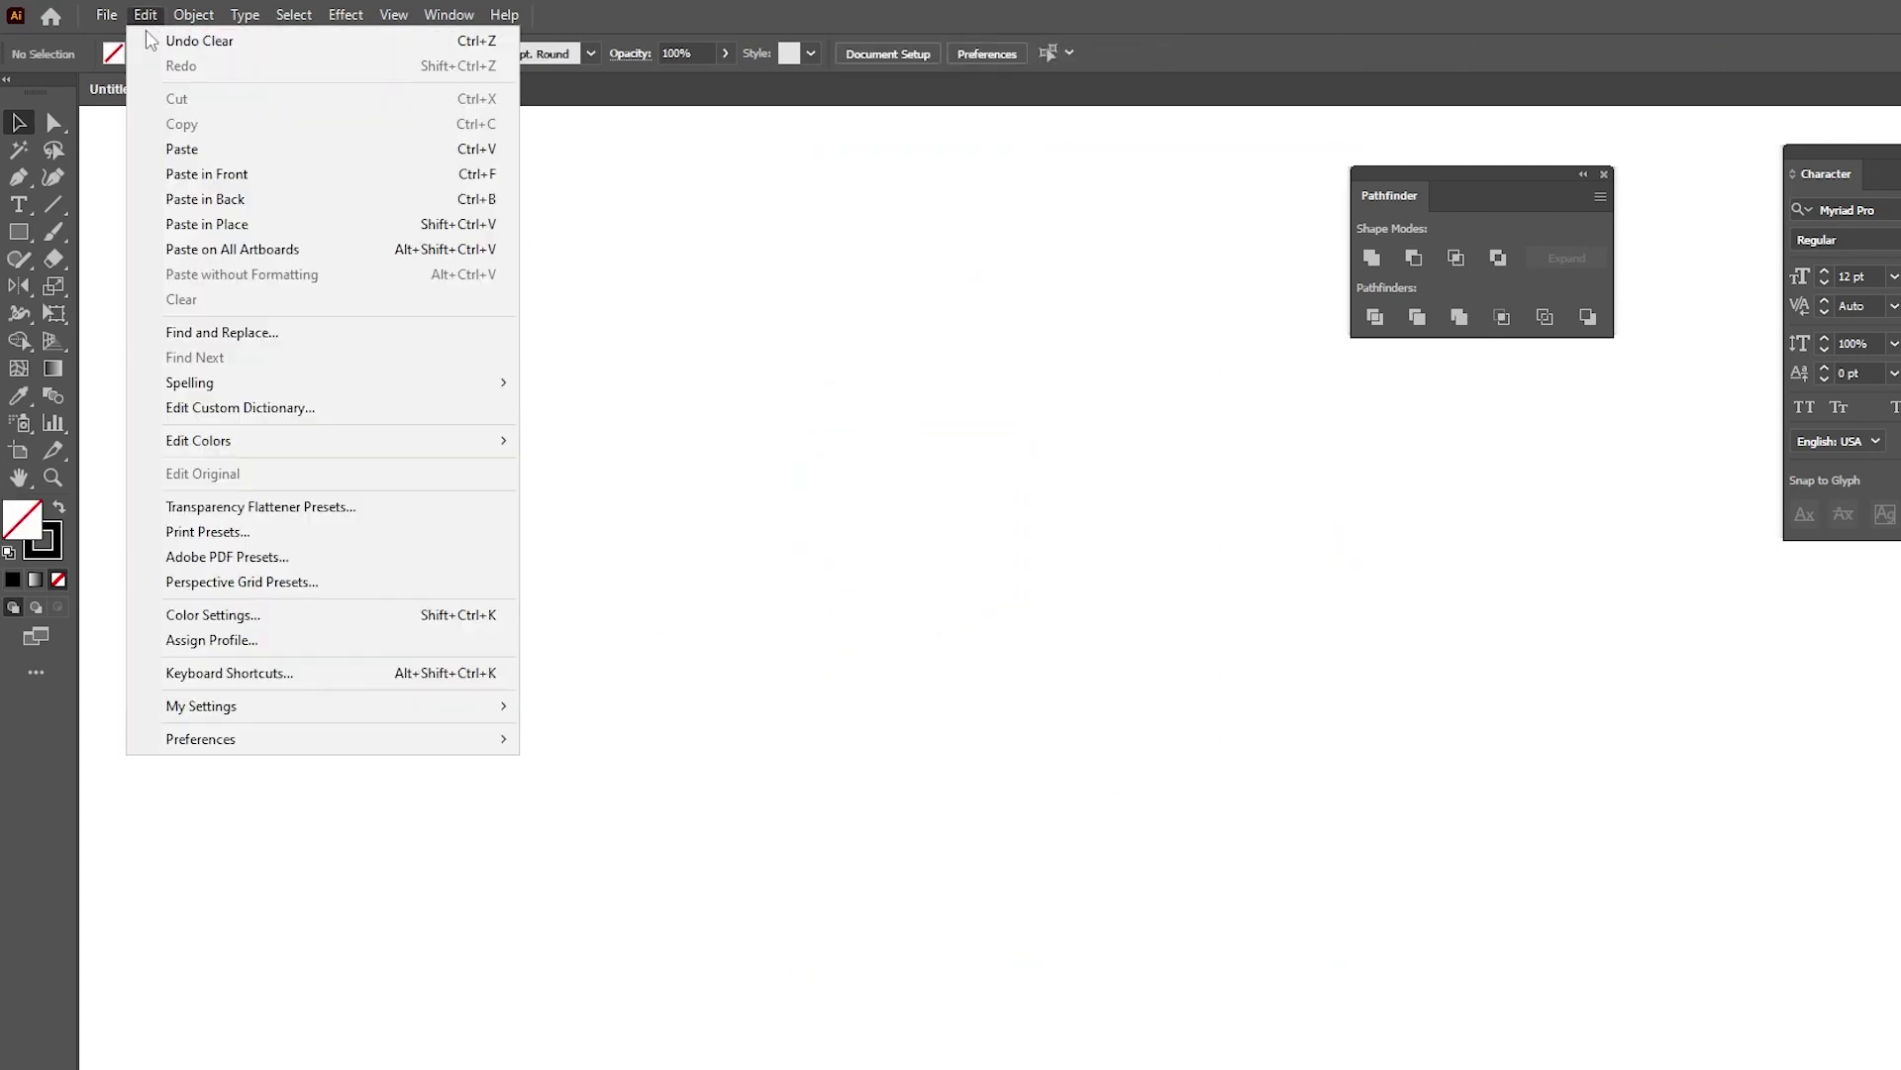
pyautogui.click(203, 196)
pyautogui.moveTo(940, 604); pyautogui.dragTo(916, 522)
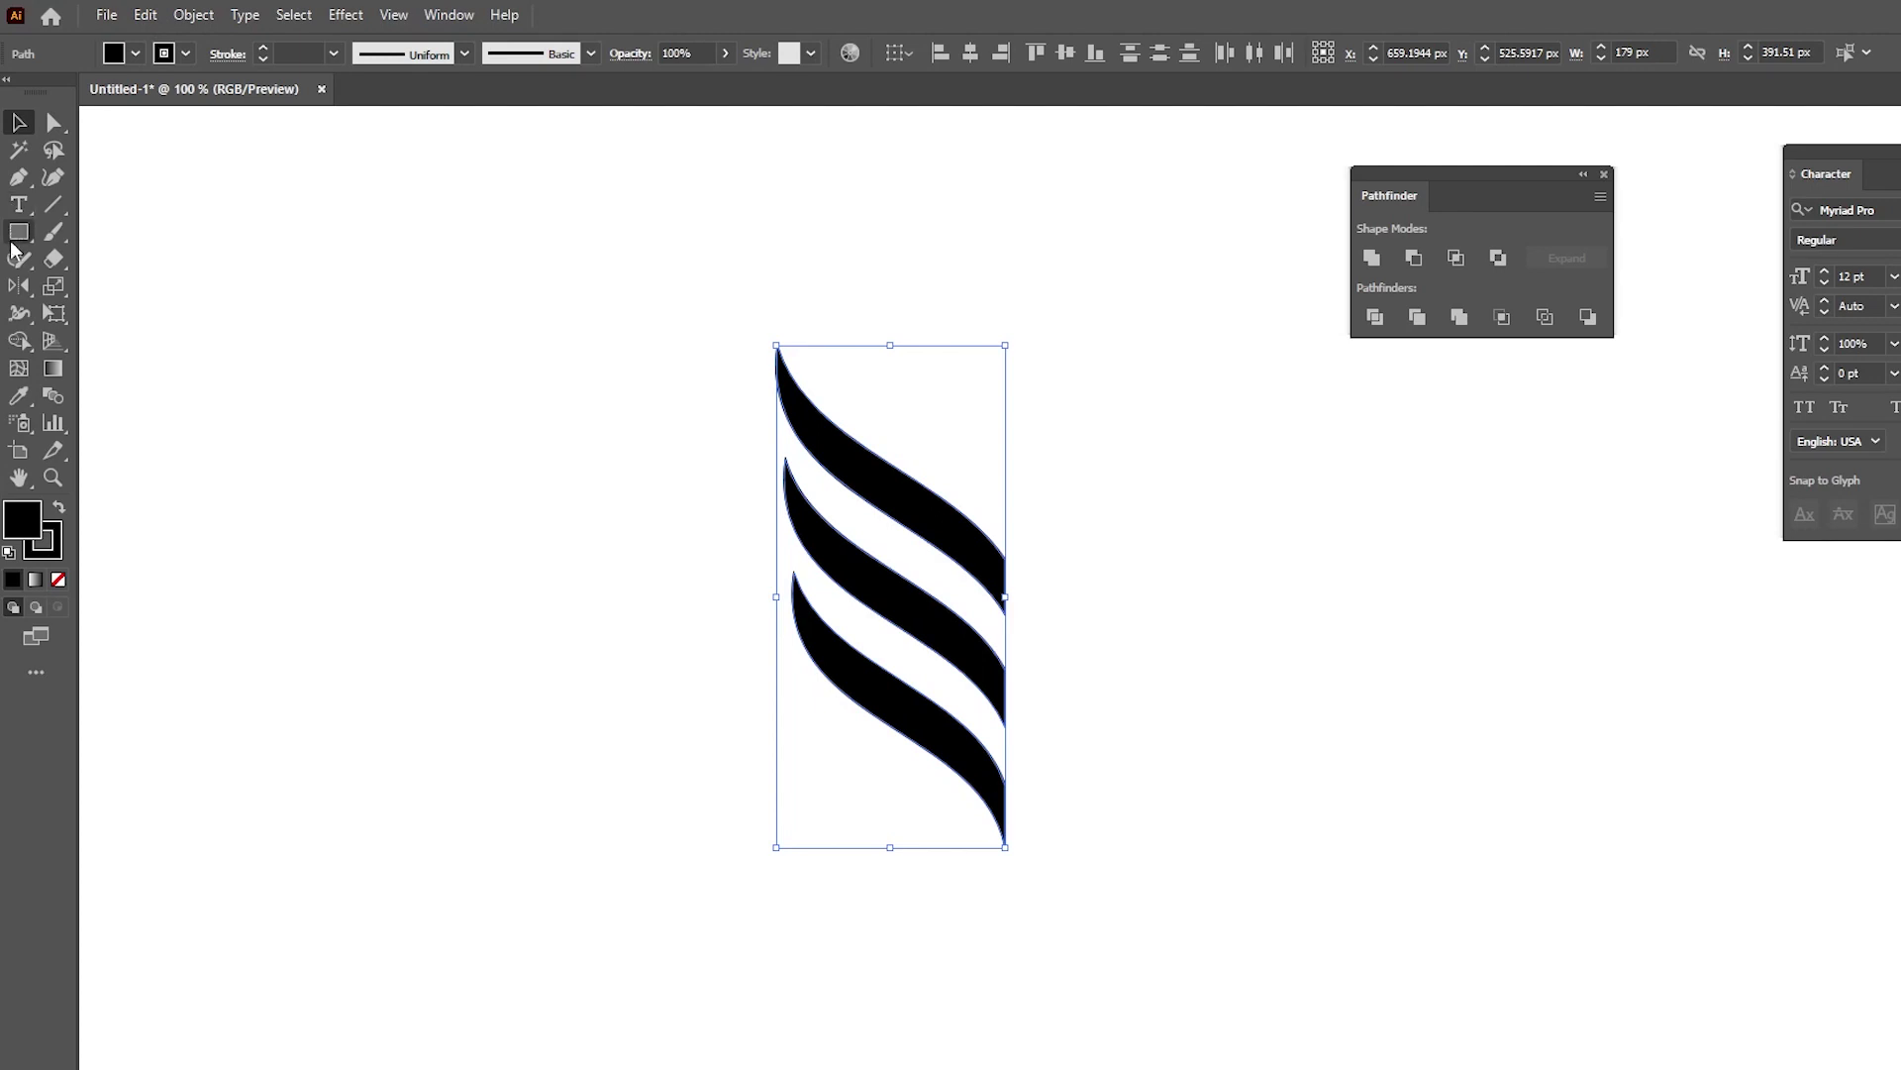
# - Create a copy of the three bands reflected across the horizontal axis and move it straight down to interlace with the originals' right-hand ends
pyautogui.doubleClick(18, 287)
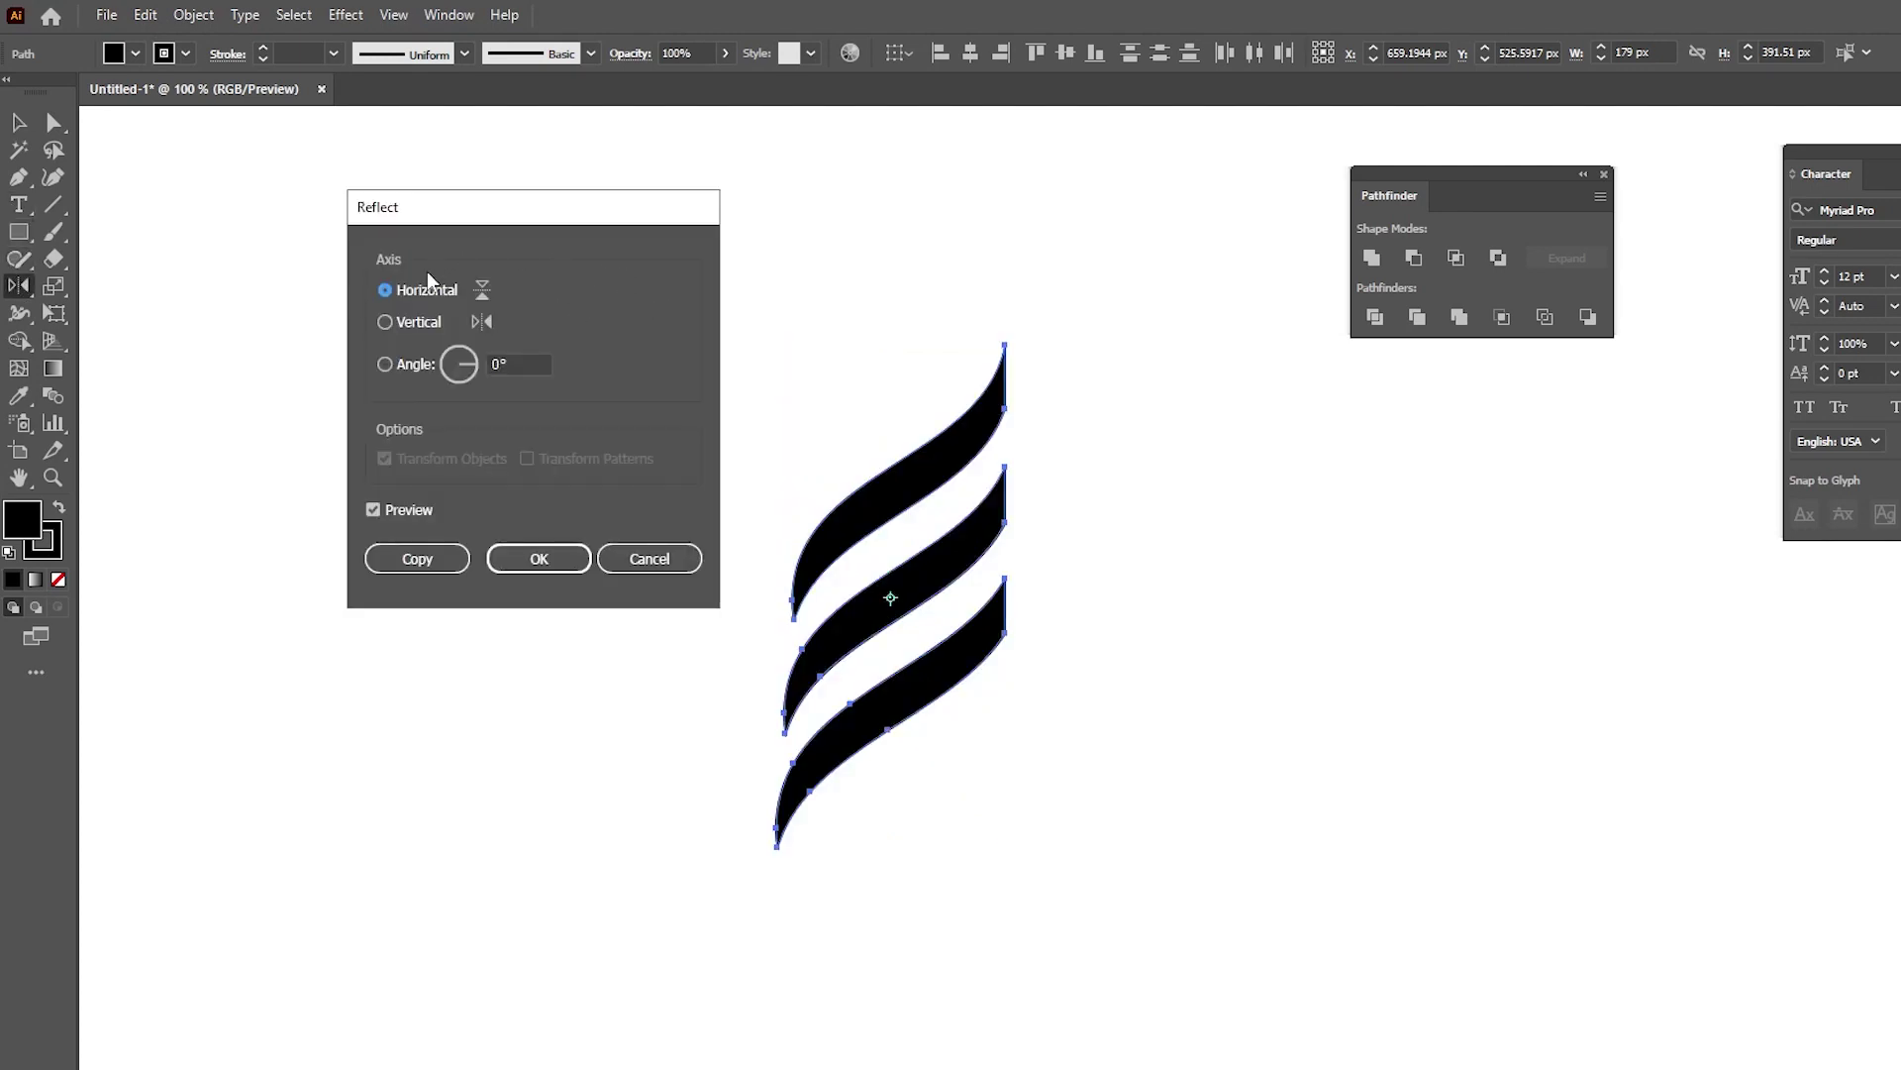
pyautogui.click(417, 558)
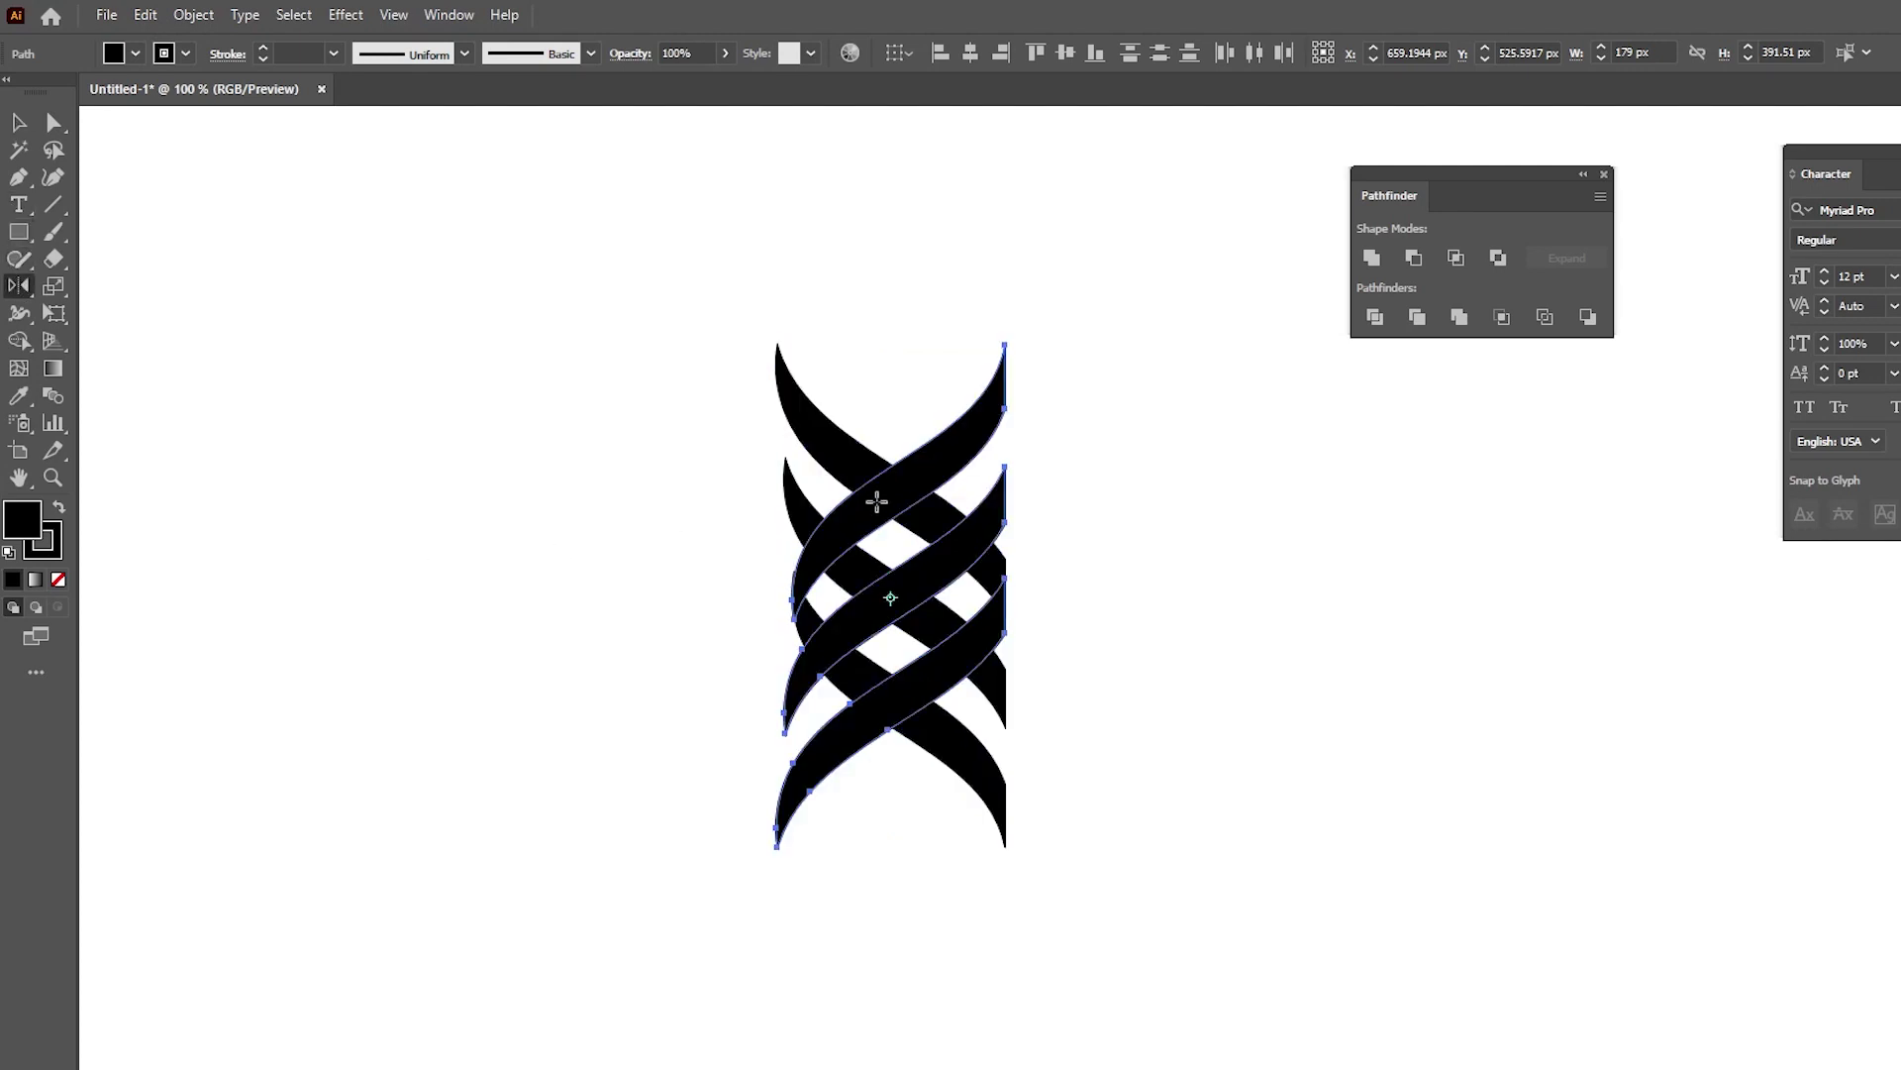
pyautogui.press('v')
pyautogui.moveTo(946, 457); pyautogui.dragTo(970, 640)
pyautogui.scroll(5, 1001, 729)
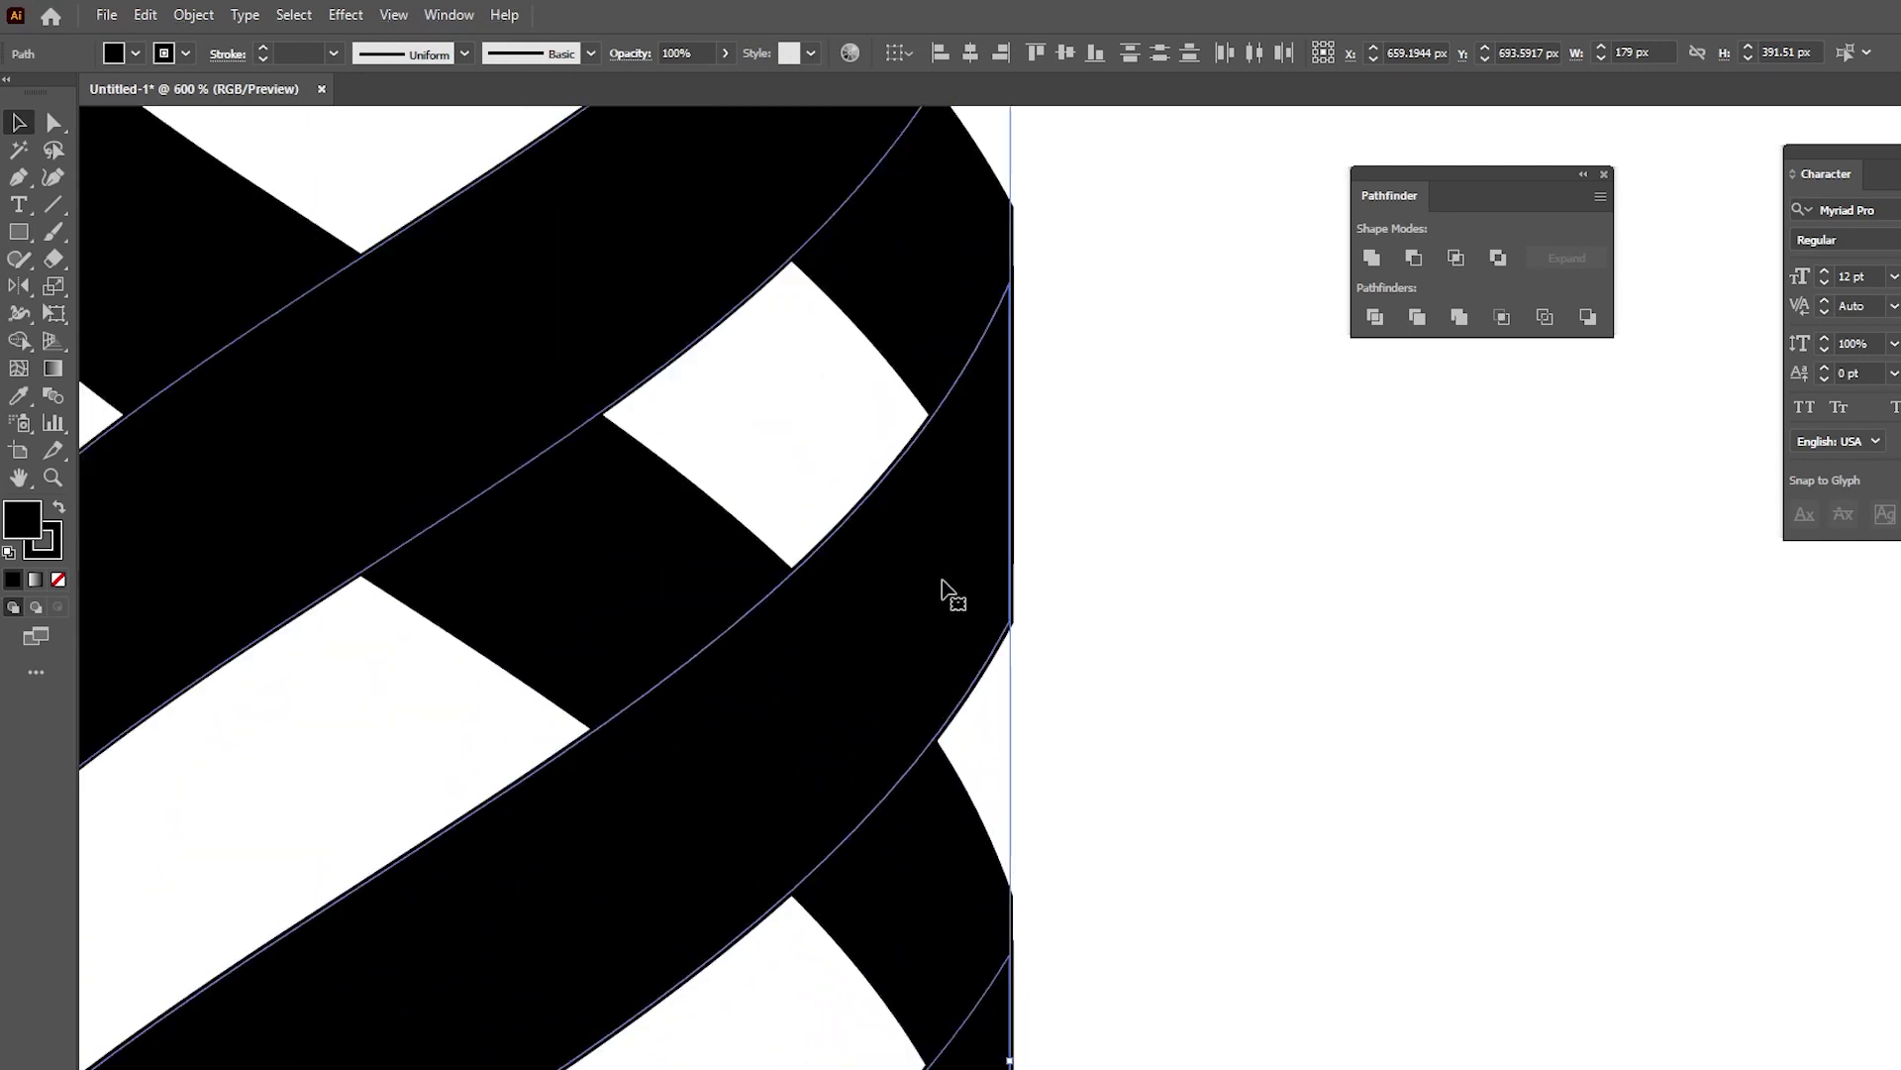
pyautogui.moveTo(955, 584); pyautogui.dragTo(955, 522)
pyautogui.scroll(-2, 1131, 519)
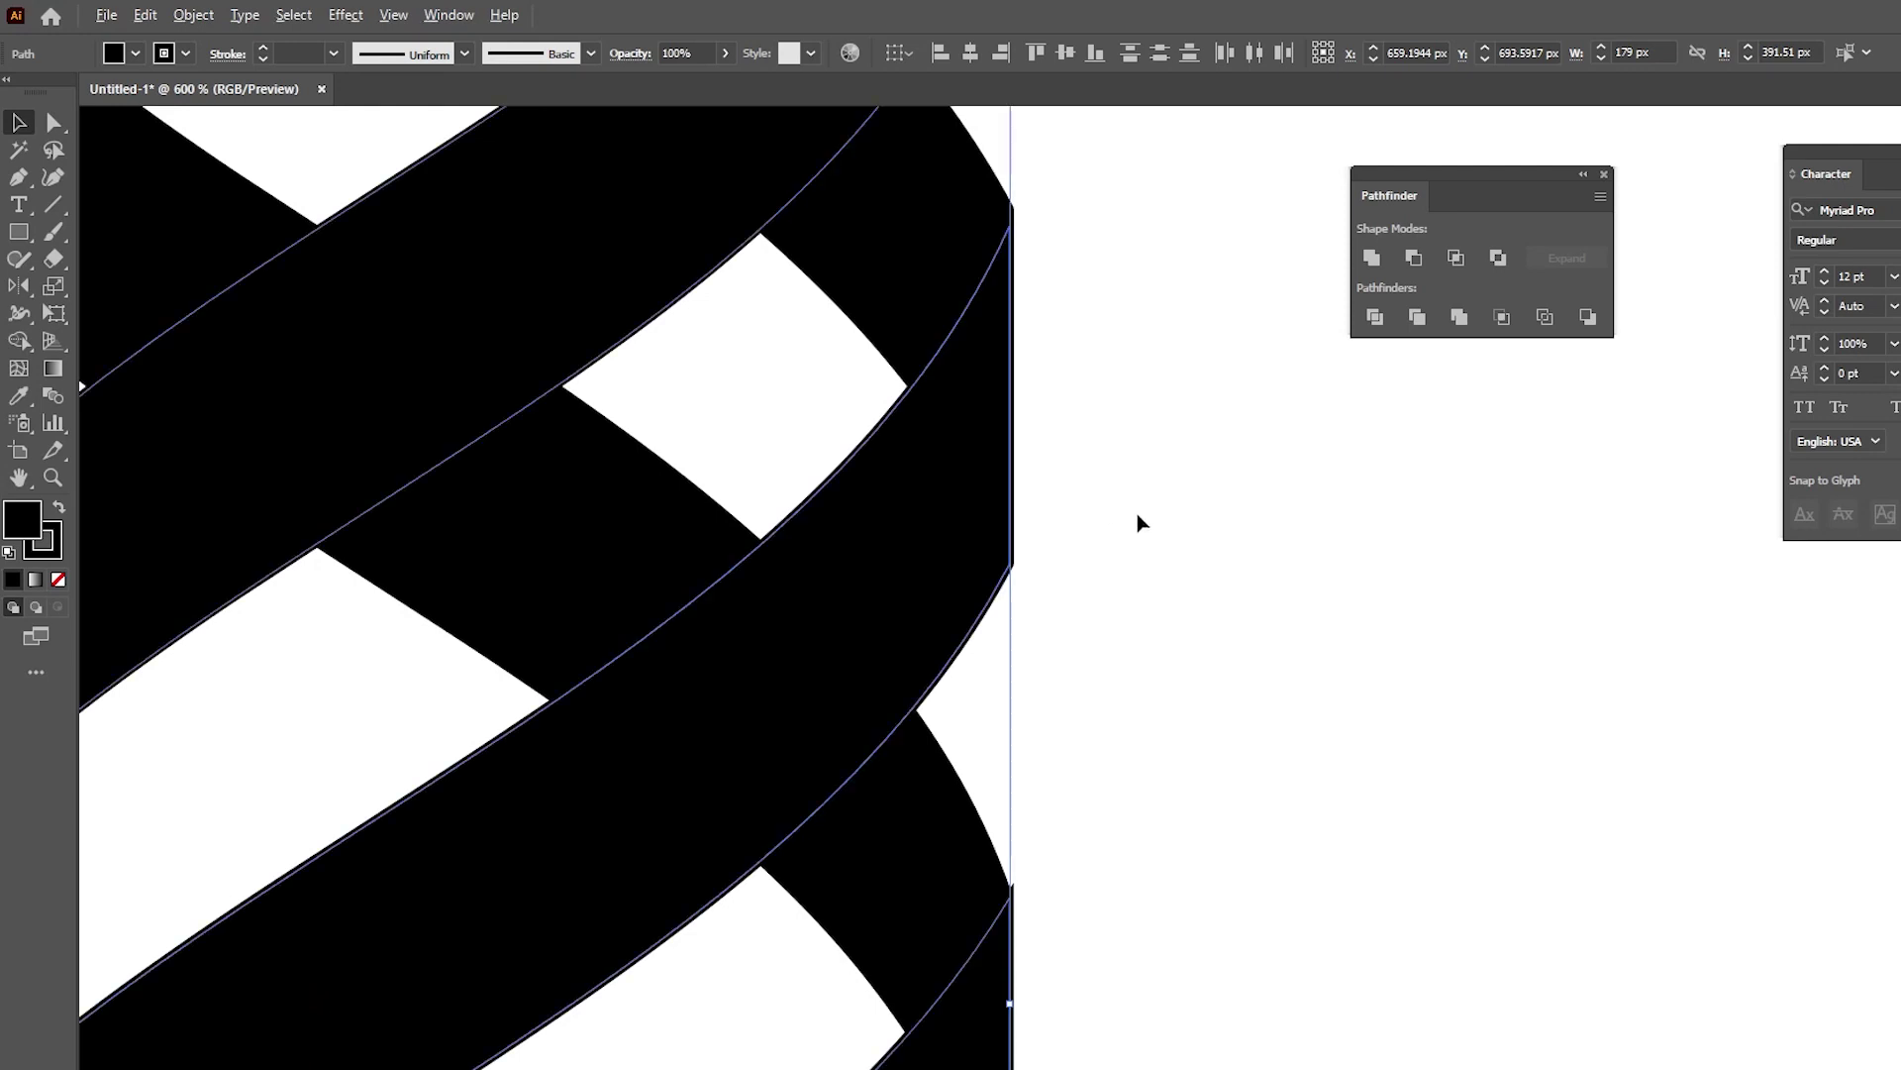
pyautogui.scroll(-3, 1140, 516)
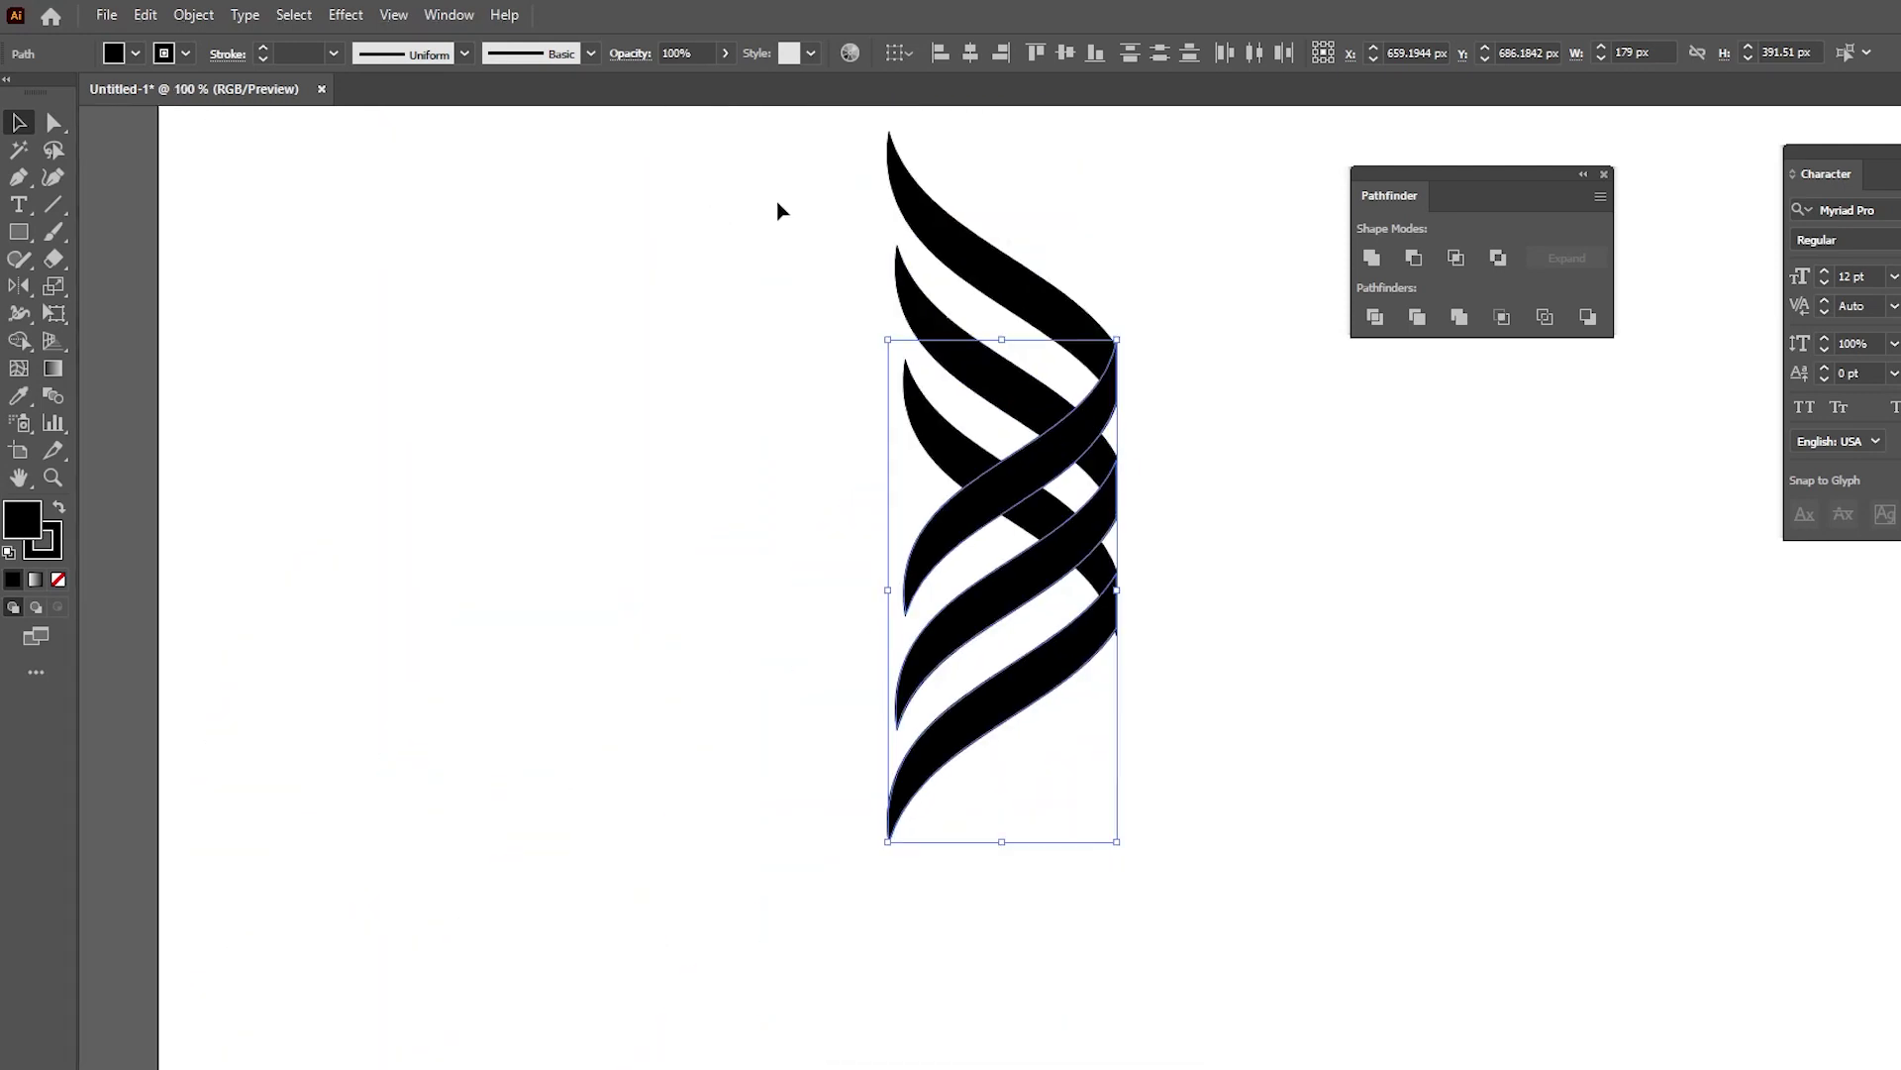
# - Remove the stroke from all six bands, keeping their black fill
pyautogui.click(52, 551)
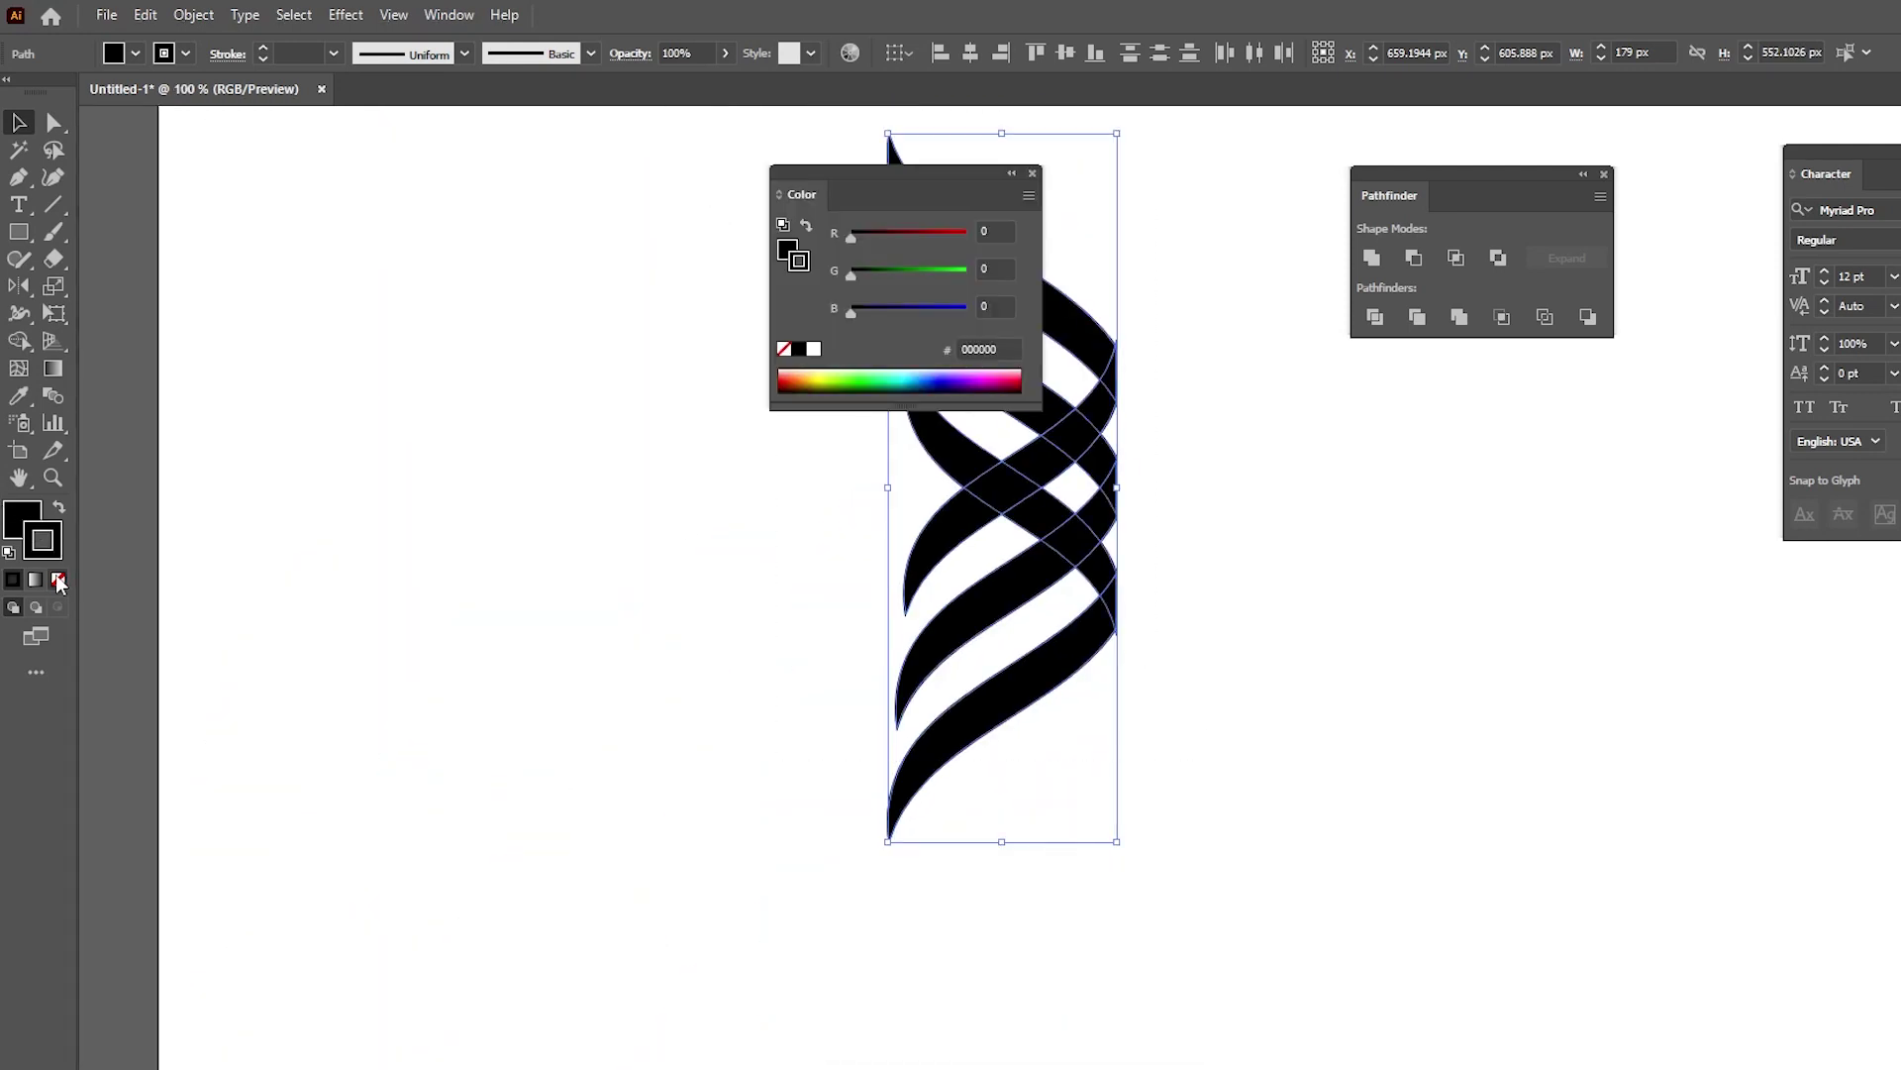
pyautogui.press('/')
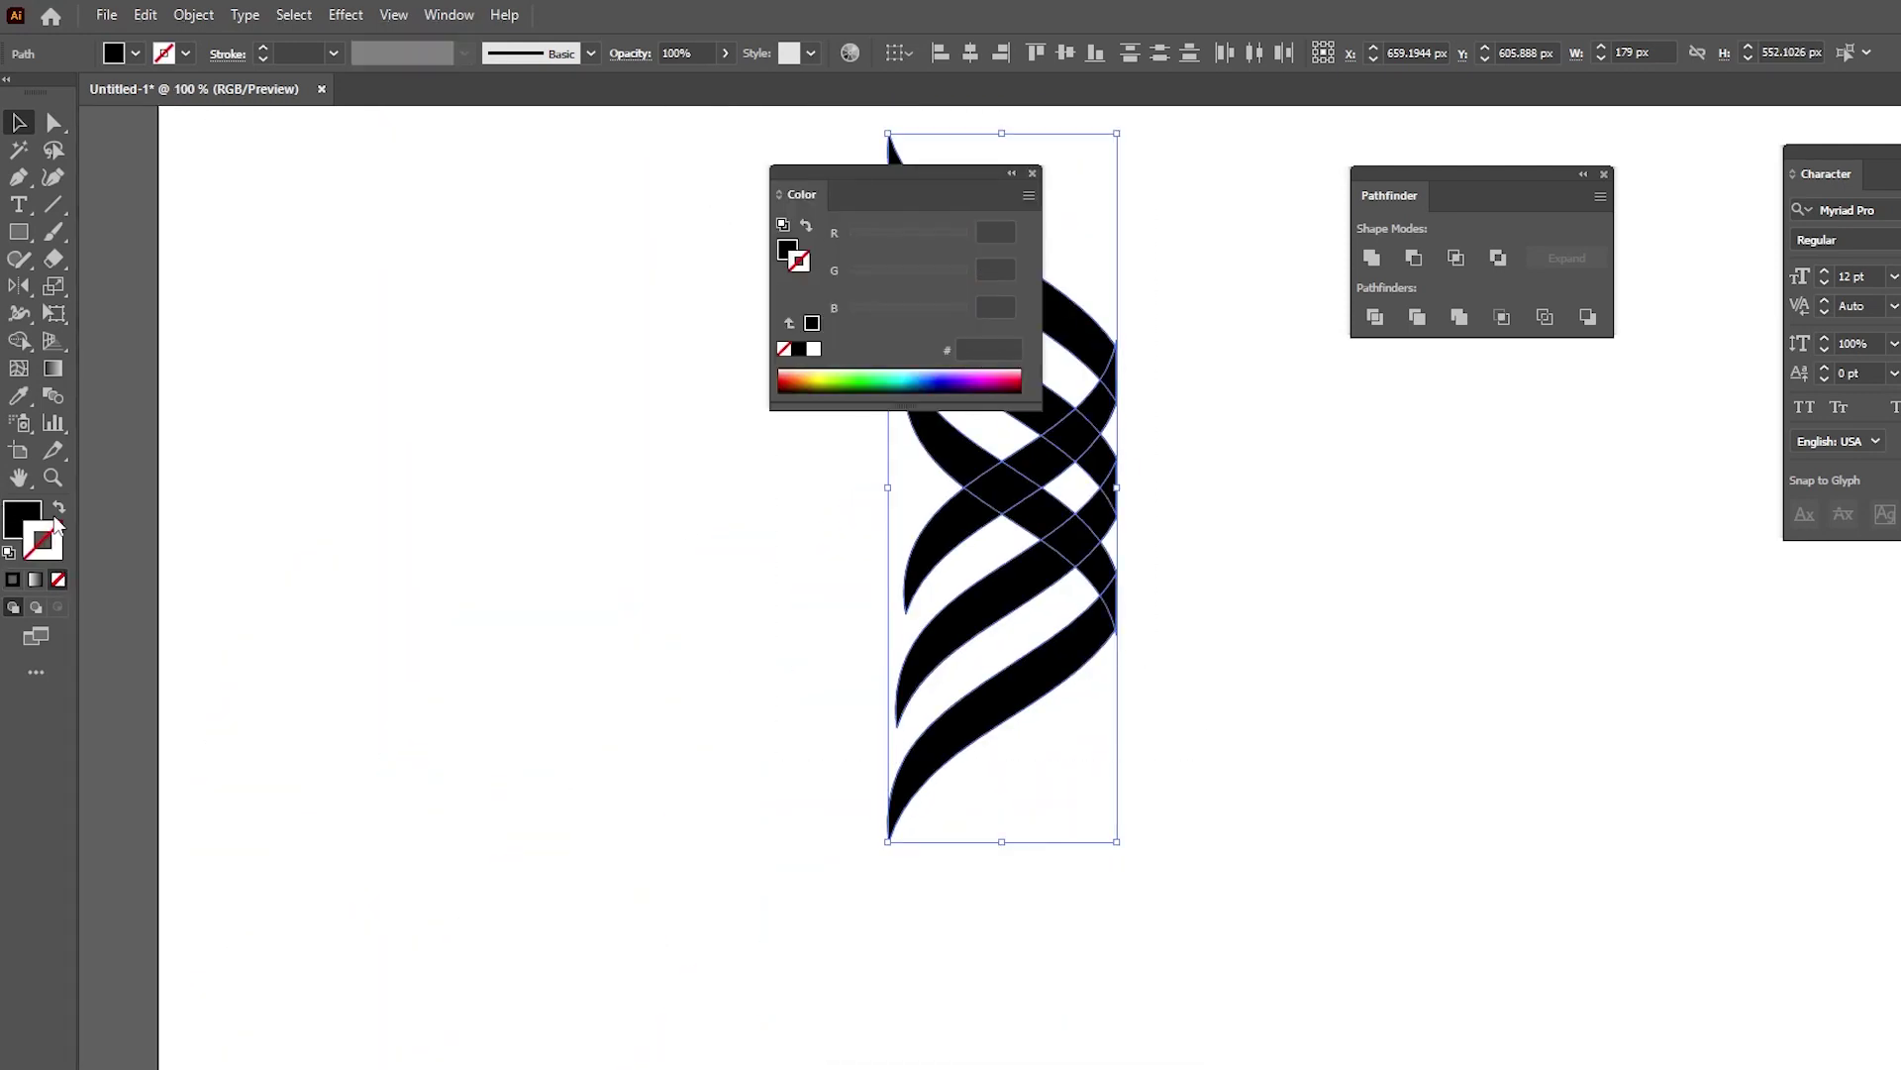
pyautogui.click(1033, 175)
pyautogui.click(1154, 433)
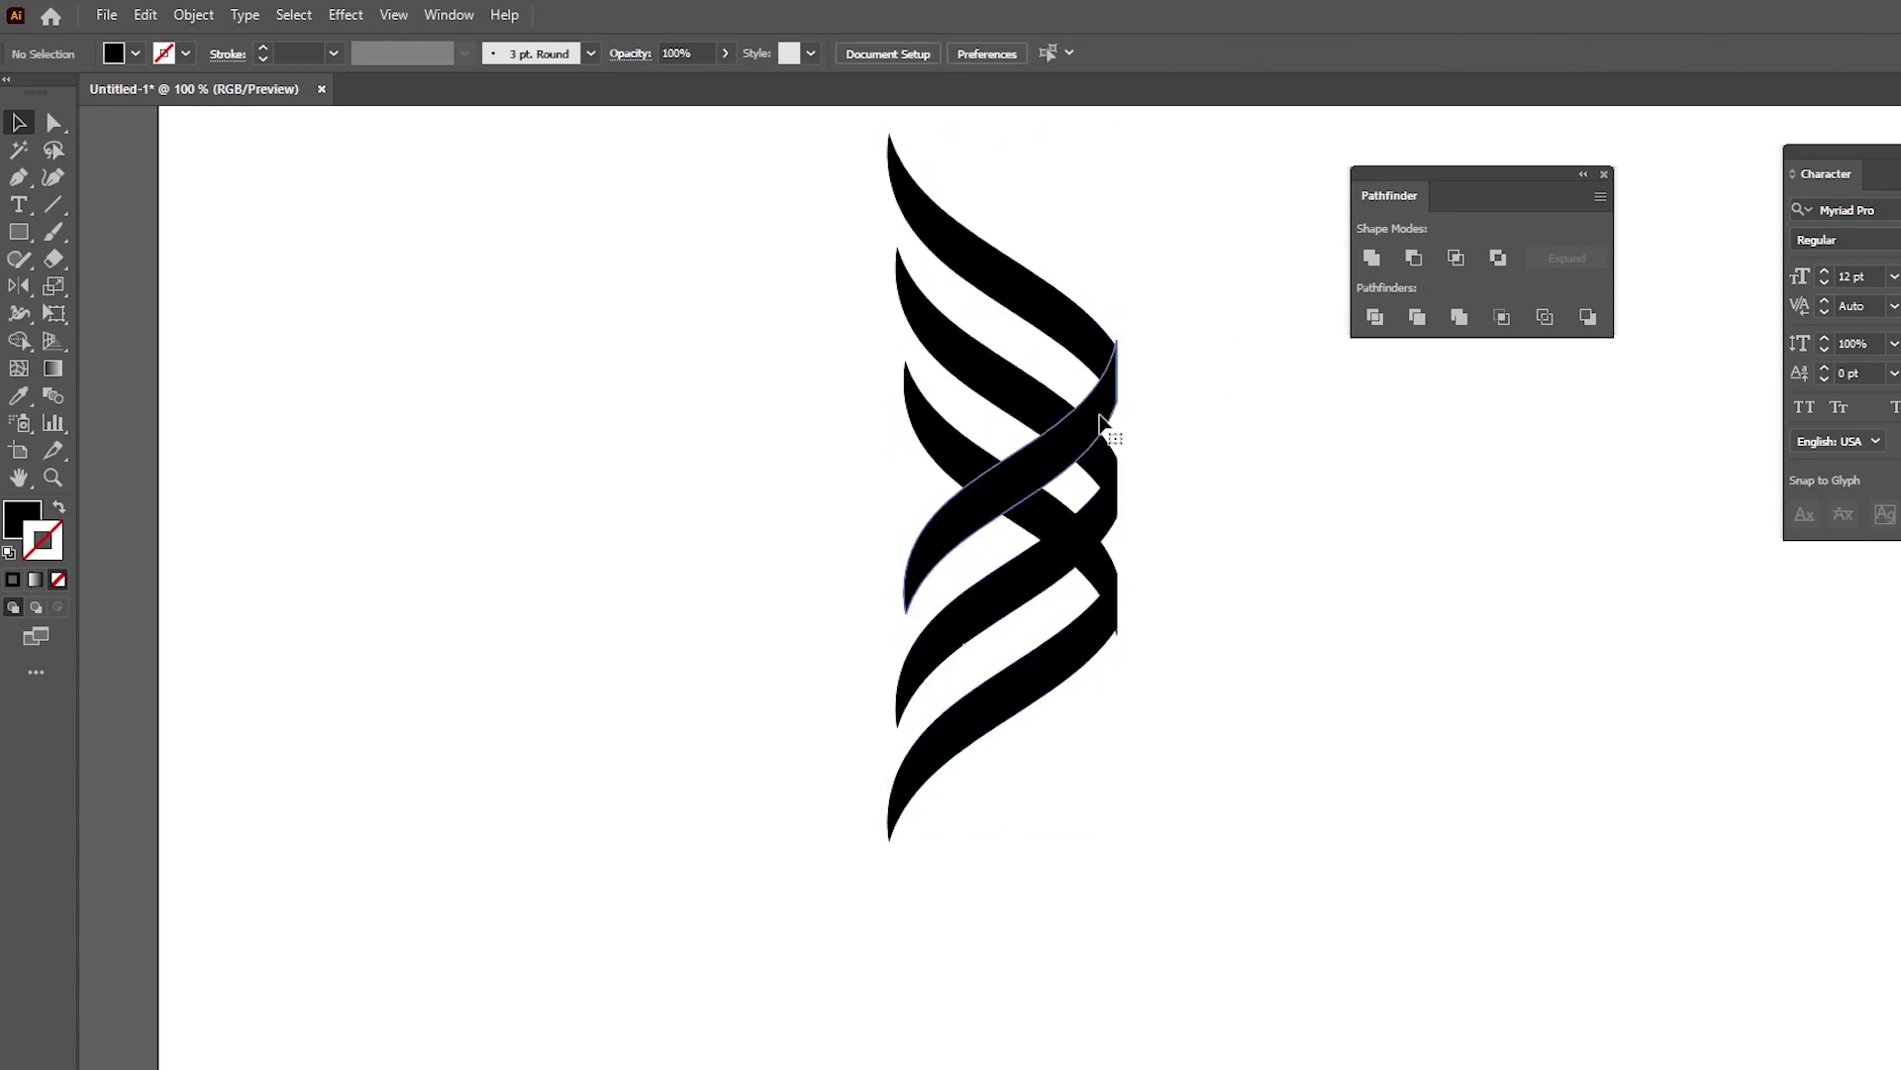
# - Move the three reflected bands slightly down to align their right-hand ends with the original bands
pyautogui.click(1053, 552)
pyautogui.scroll(5, 1069, 661)
pyautogui.moveTo(1180, 540); pyautogui.dragTo(1171, 572)
pyautogui.scroll(-5, 1129, 505)
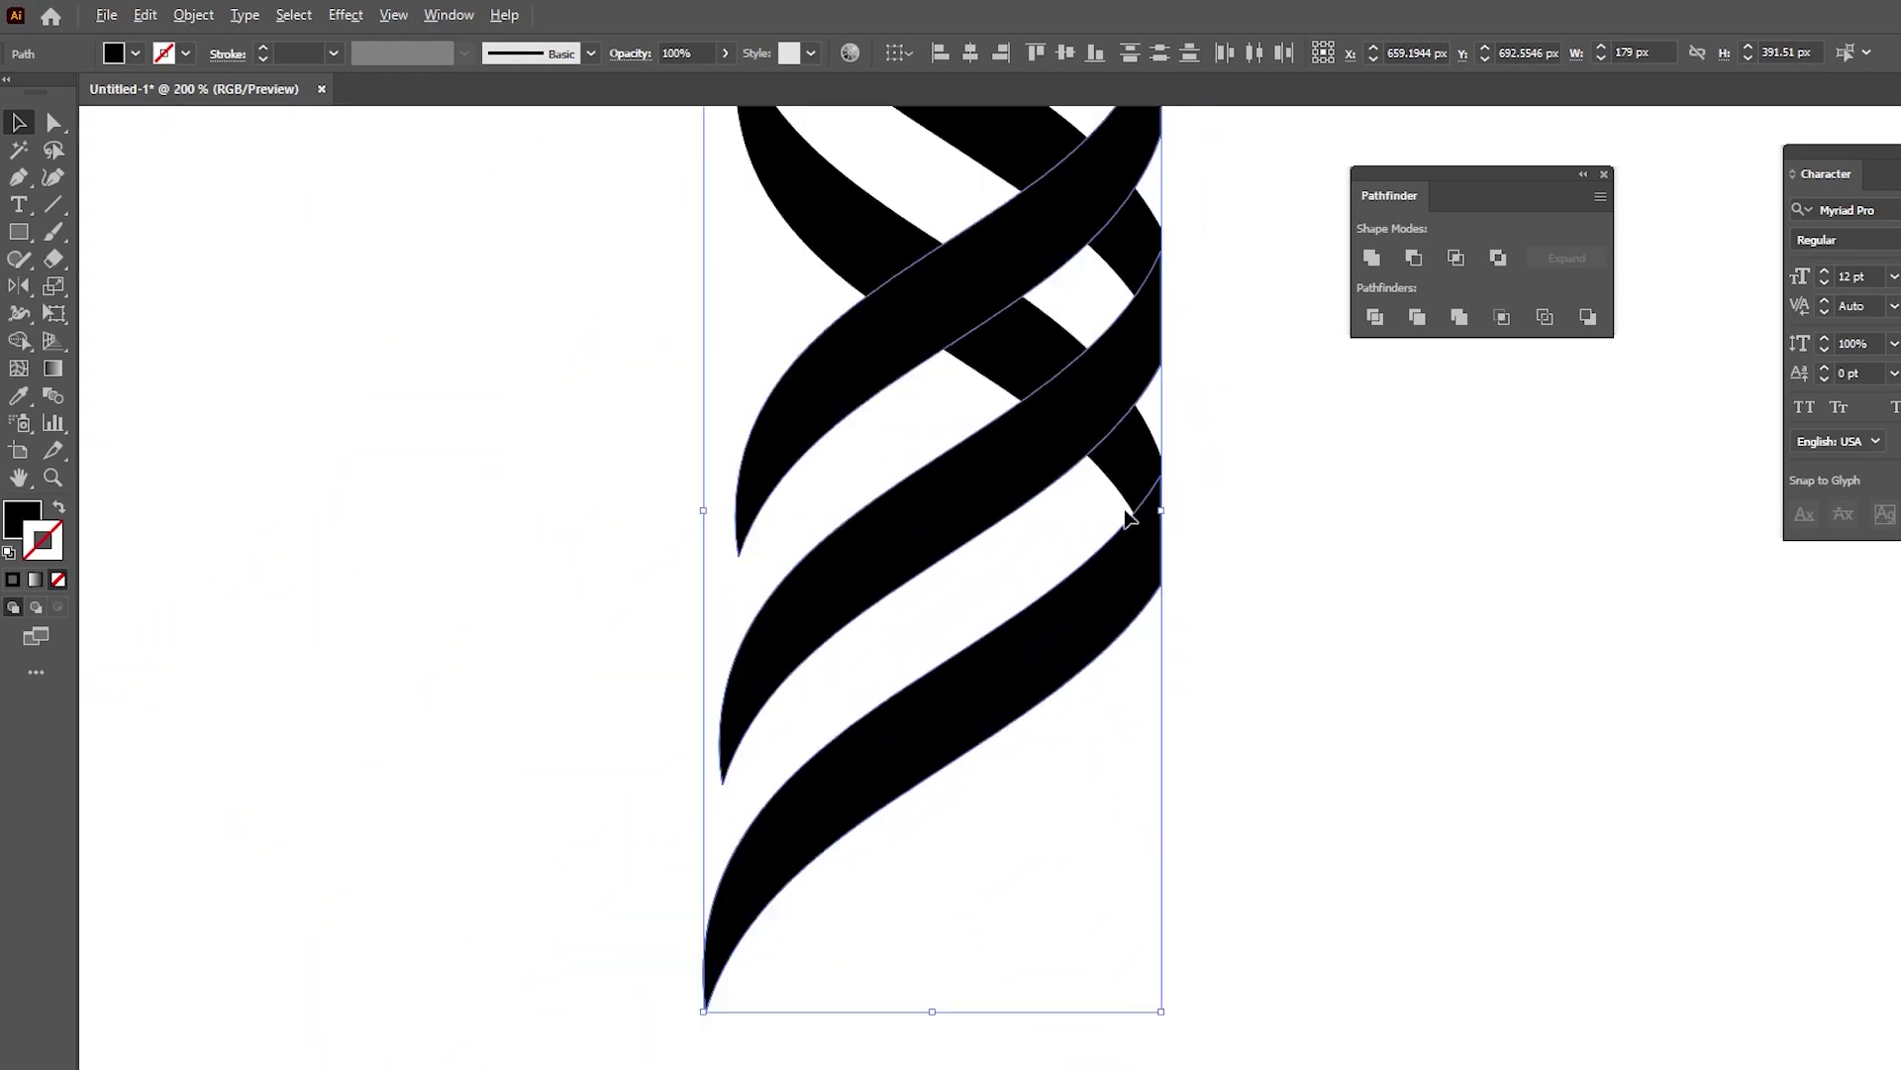
# - With the Shape Builder, remove the pieces of the original bands that cross the gaps between the reflected bands
pyautogui.moveTo(693, 221); pyautogui.dragTo(1197, 722)
pyautogui.click(18, 339)
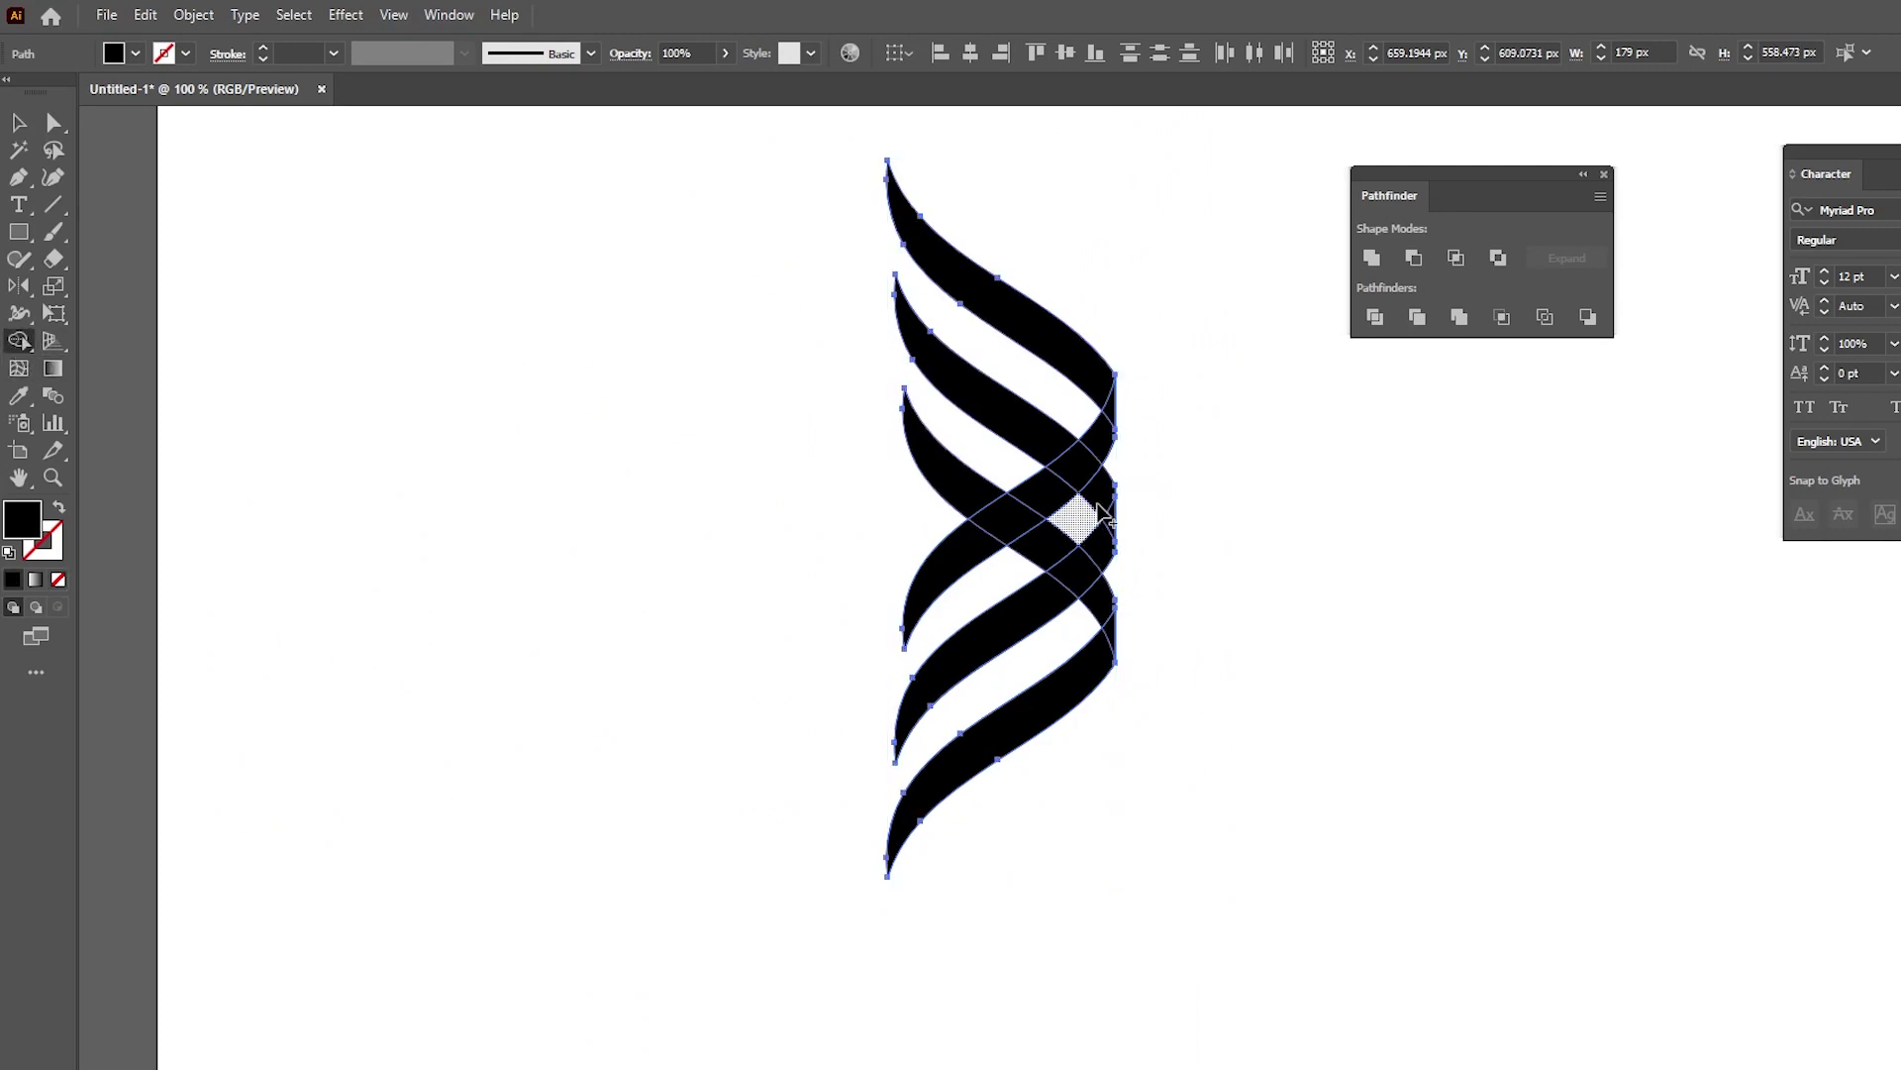
pyautogui.moveTo(1125, 463); pyautogui.dragTo(1125, 567)
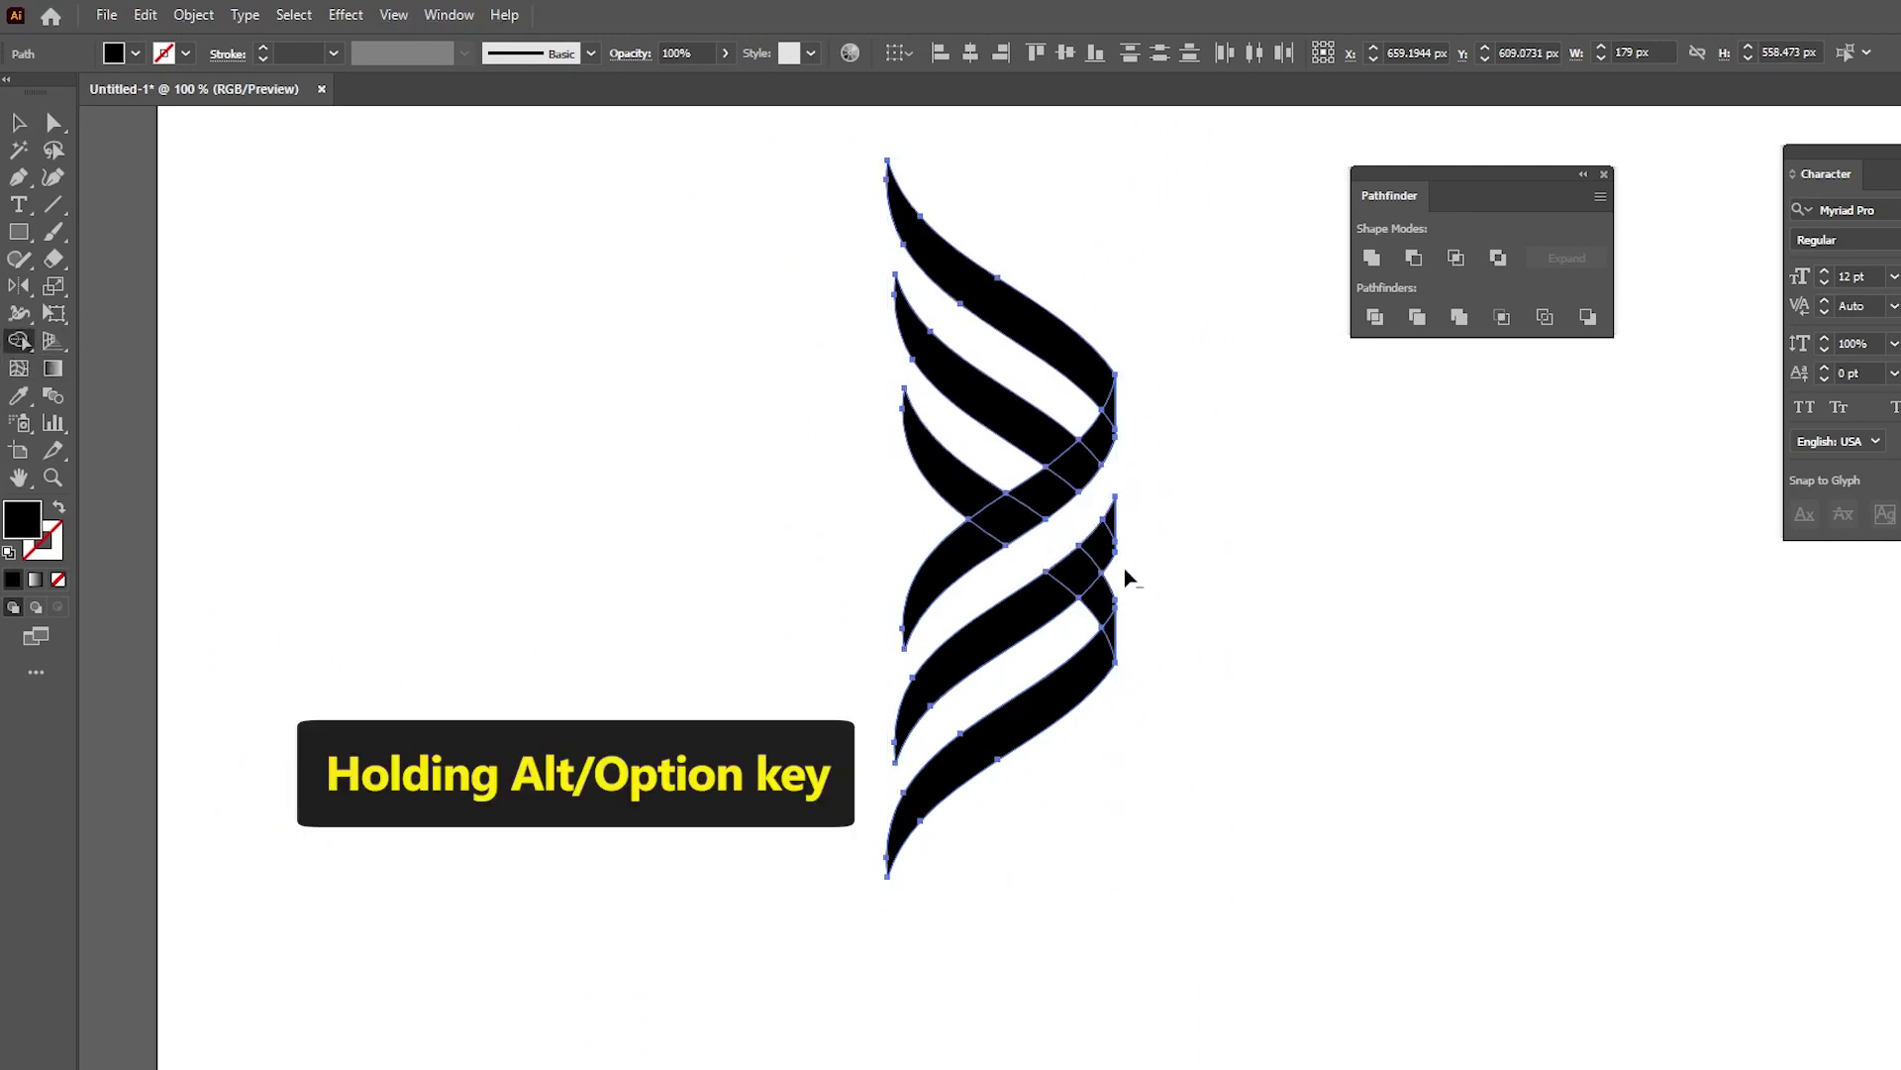
pyautogui.keyDown('alt'); pyautogui.click(1089, 616); pyautogui.keyUp('alt')
# - Merge the remaining overlapping pieces along the reflected bands and where the upper bands join them using the Shape Builder
pyautogui.moveTo(1122, 536)
pyautogui.mouseDown()
pyautogui.moveTo(1055, 588)
pyautogui.moveTo(1017, 583)
pyautogui.mouseUp()
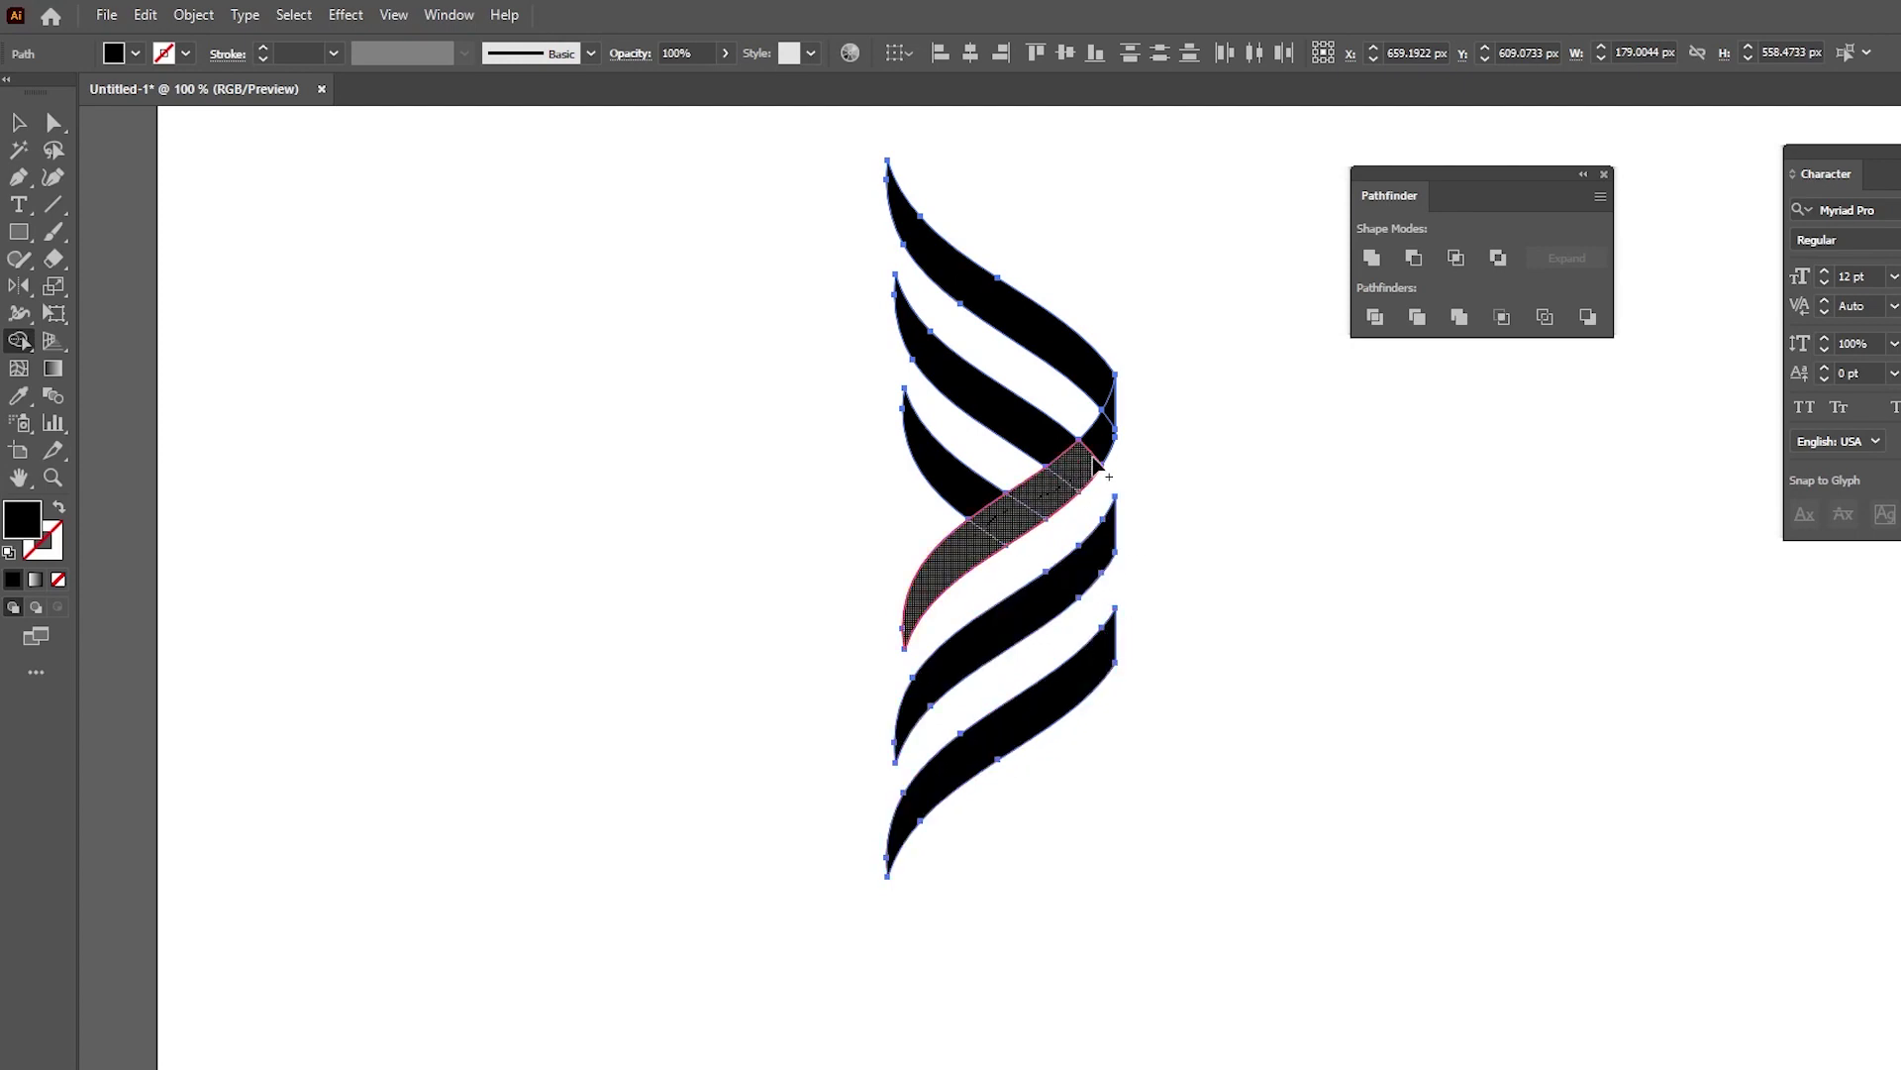
pyautogui.moveTo(1117, 414)
pyautogui.mouseDown()
pyautogui.moveTo(1049, 437)
pyautogui.moveTo(1104, 420)
pyautogui.mouseUp()
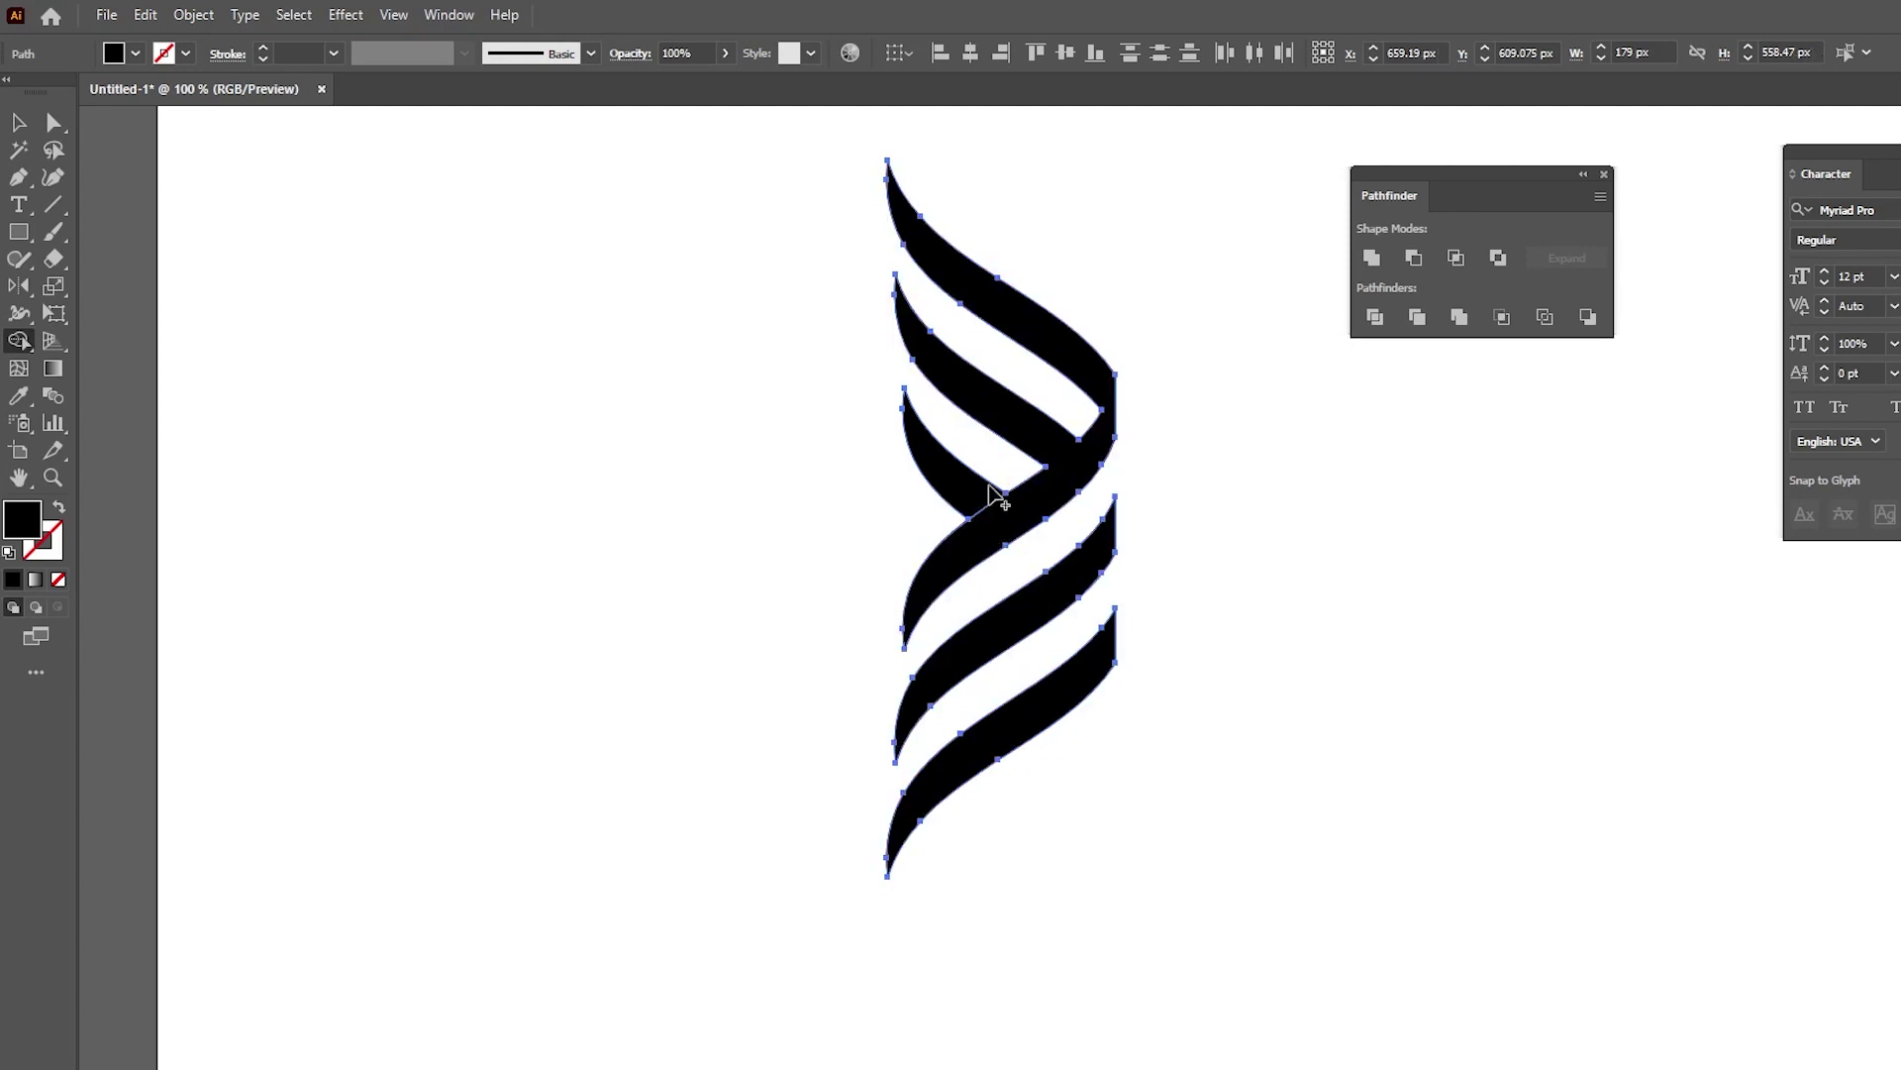
pyautogui.moveTo(964, 479); pyautogui.dragTo(976, 496)
pyautogui.click(981, 505)
pyautogui.click(19, 122)
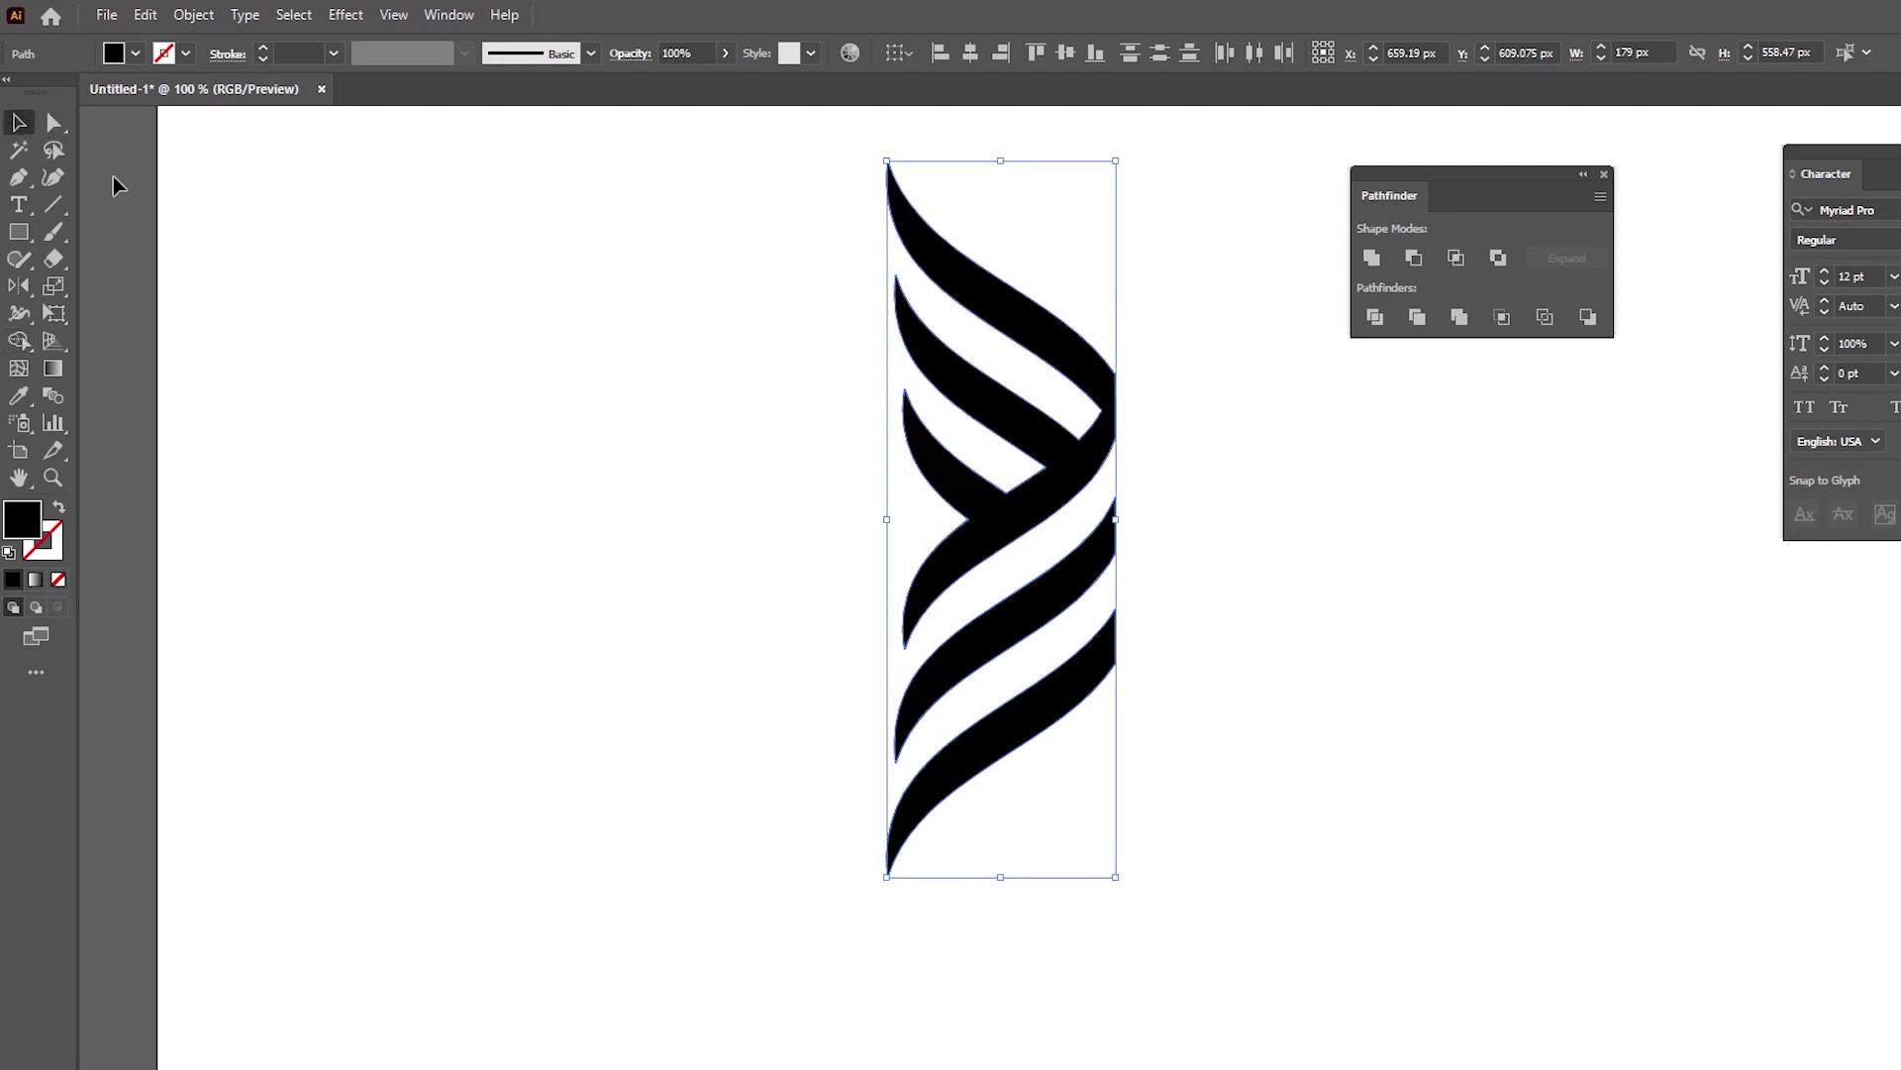
# - Create a copy of the whole band shape reflected across the vertical axis and move it right to meet the original's straight edge
pyautogui.click(661, 267)
pyautogui.moveTo(701, 269); pyautogui.dragTo(1165, 844)
pyautogui.doubleClick(19, 285)
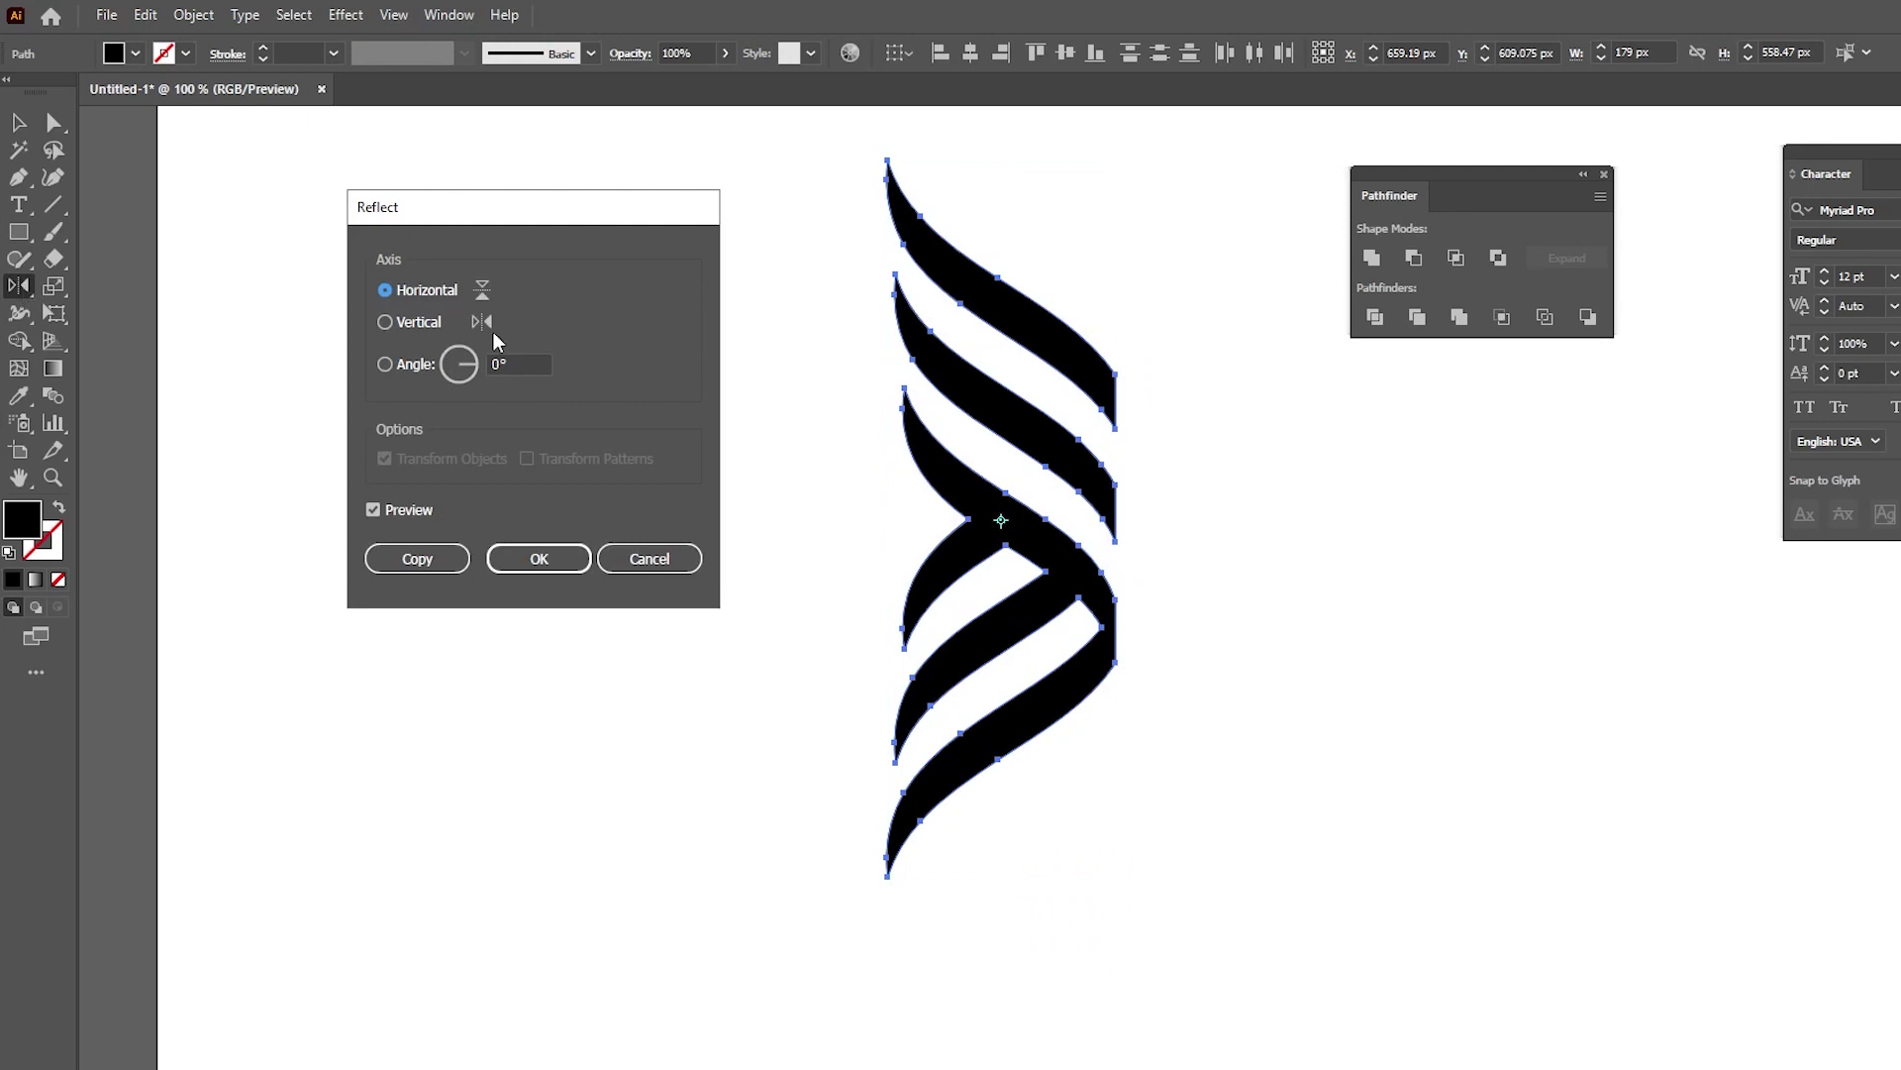
pyautogui.click(385, 323)
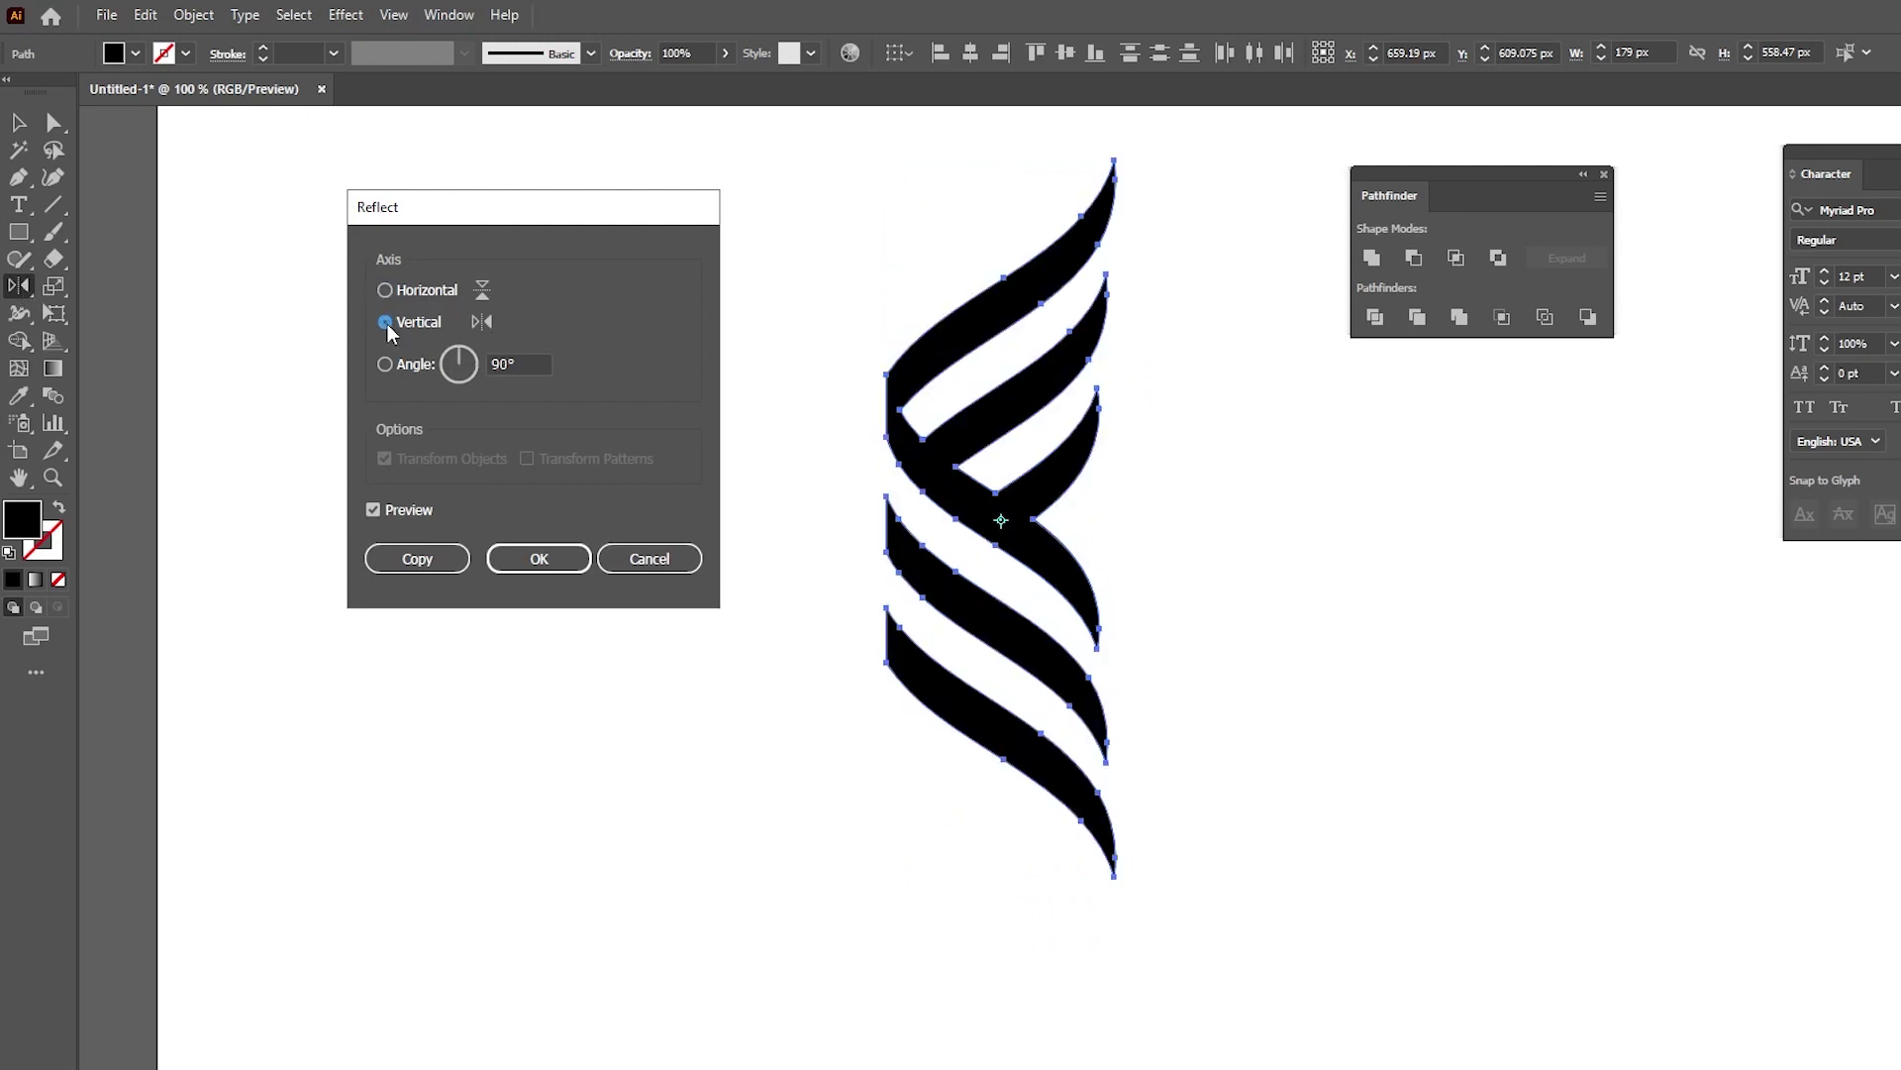
pyautogui.click(432, 560)
pyautogui.click(17, 128)
pyautogui.moveTo(925, 373); pyautogui.dragTo(1151, 390)
# - Reposition the two mirrored halves together on the artboard and scale them down to about 230 by 360 px
pyautogui.moveTo(637, 288); pyautogui.dragTo(1358, 753)
pyautogui.moveTo(1177, 352); pyautogui.dragTo(1117, 434)
pyautogui.scroll(-2, 1122, 437)
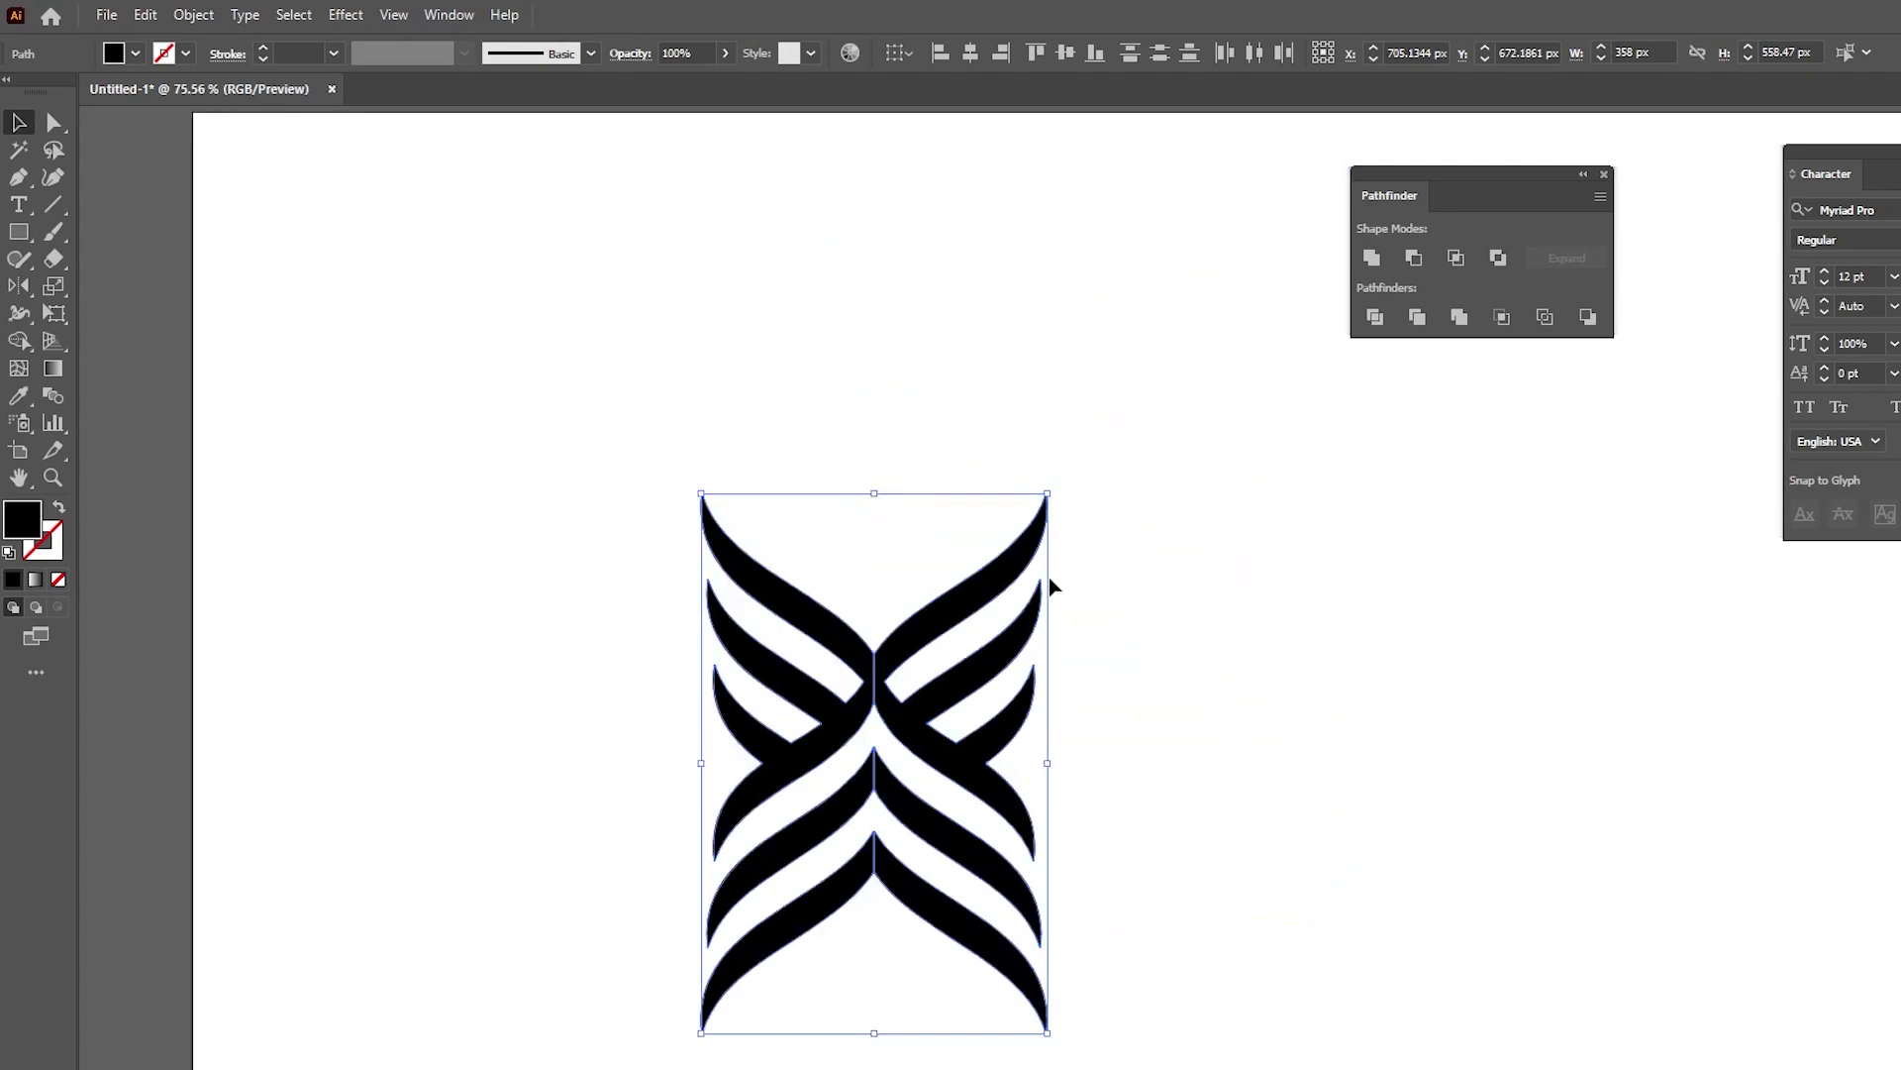
pyautogui.moveTo(970, 588); pyautogui.dragTo(1181, 372)
pyautogui.moveTo(1259, 550); pyautogui.dragTo(1202, 555)
# - Group the mirrored halves and align the group to the artboard's horizontal and vertical center
pyautogui.rightClick(1089, 465)
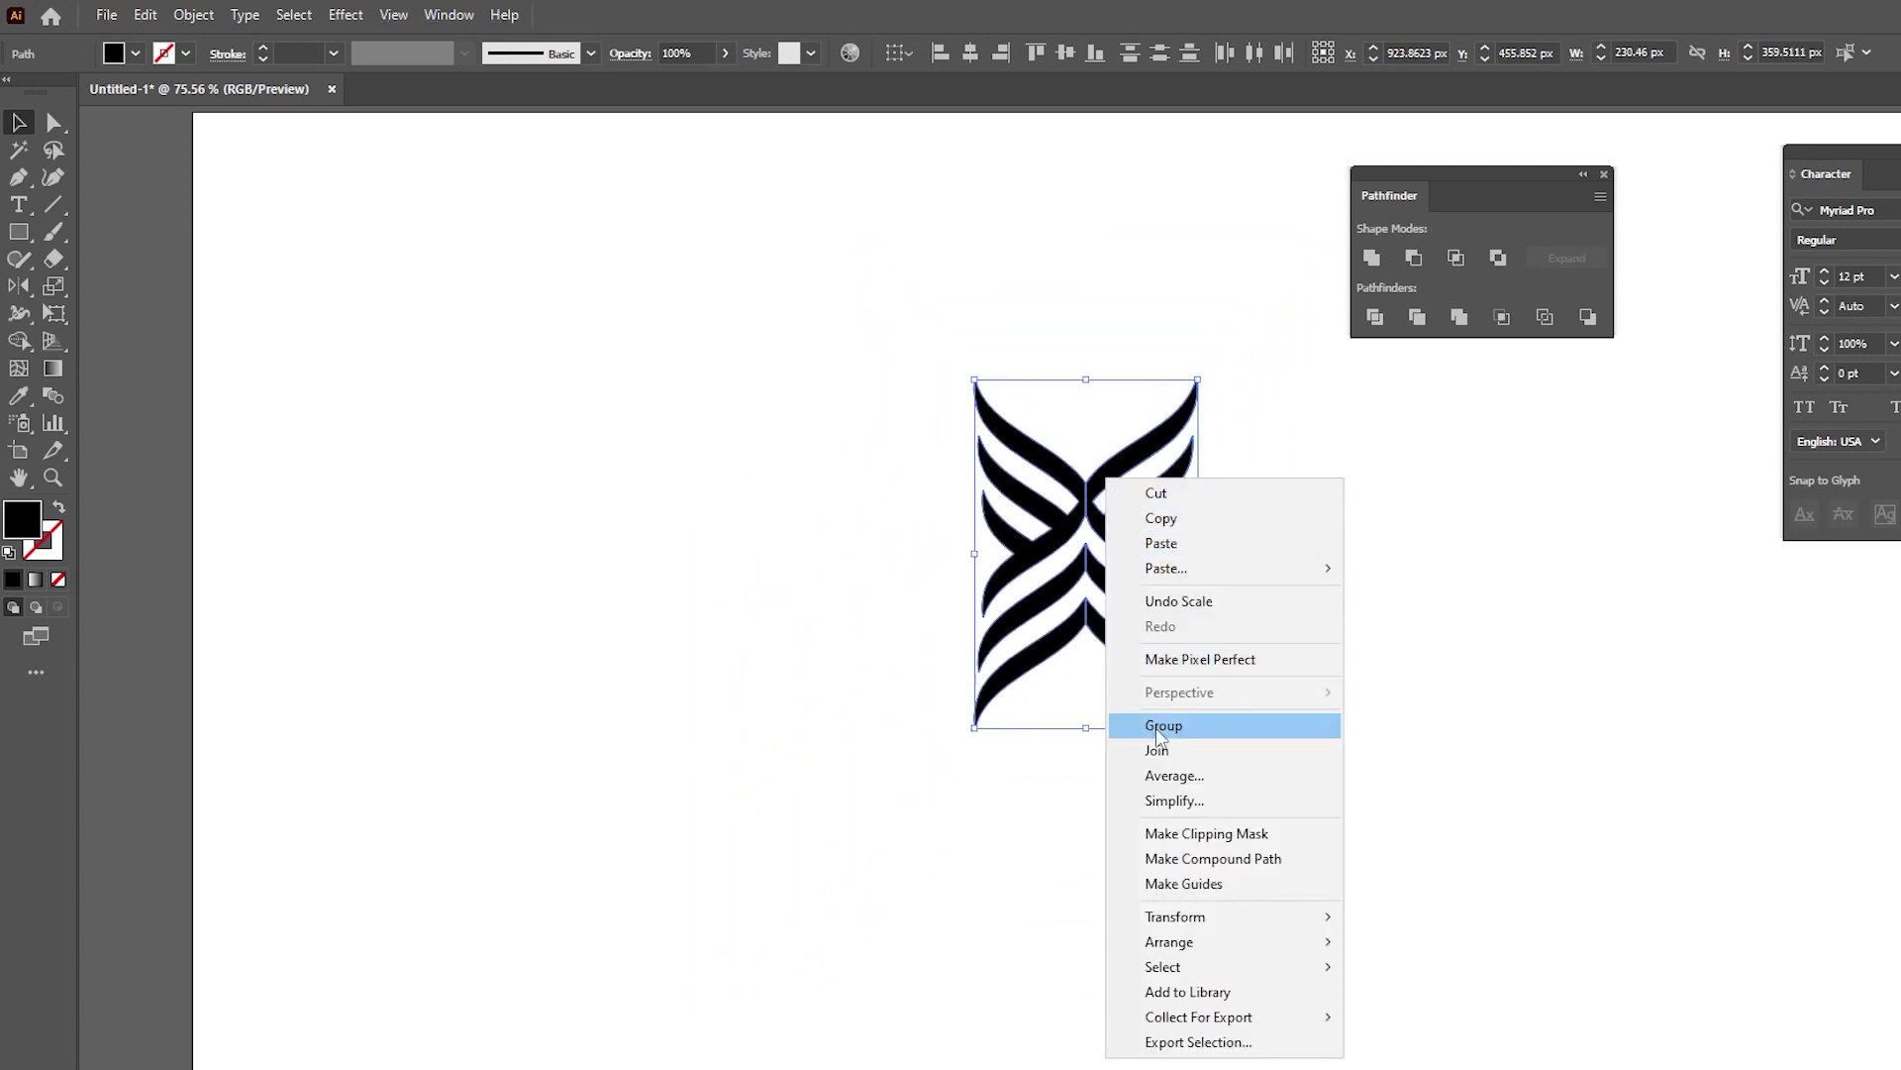
pyautogui.click(1163, 727)
pyautogui.click(970, 53)
pyautogui.click(1065, 53)
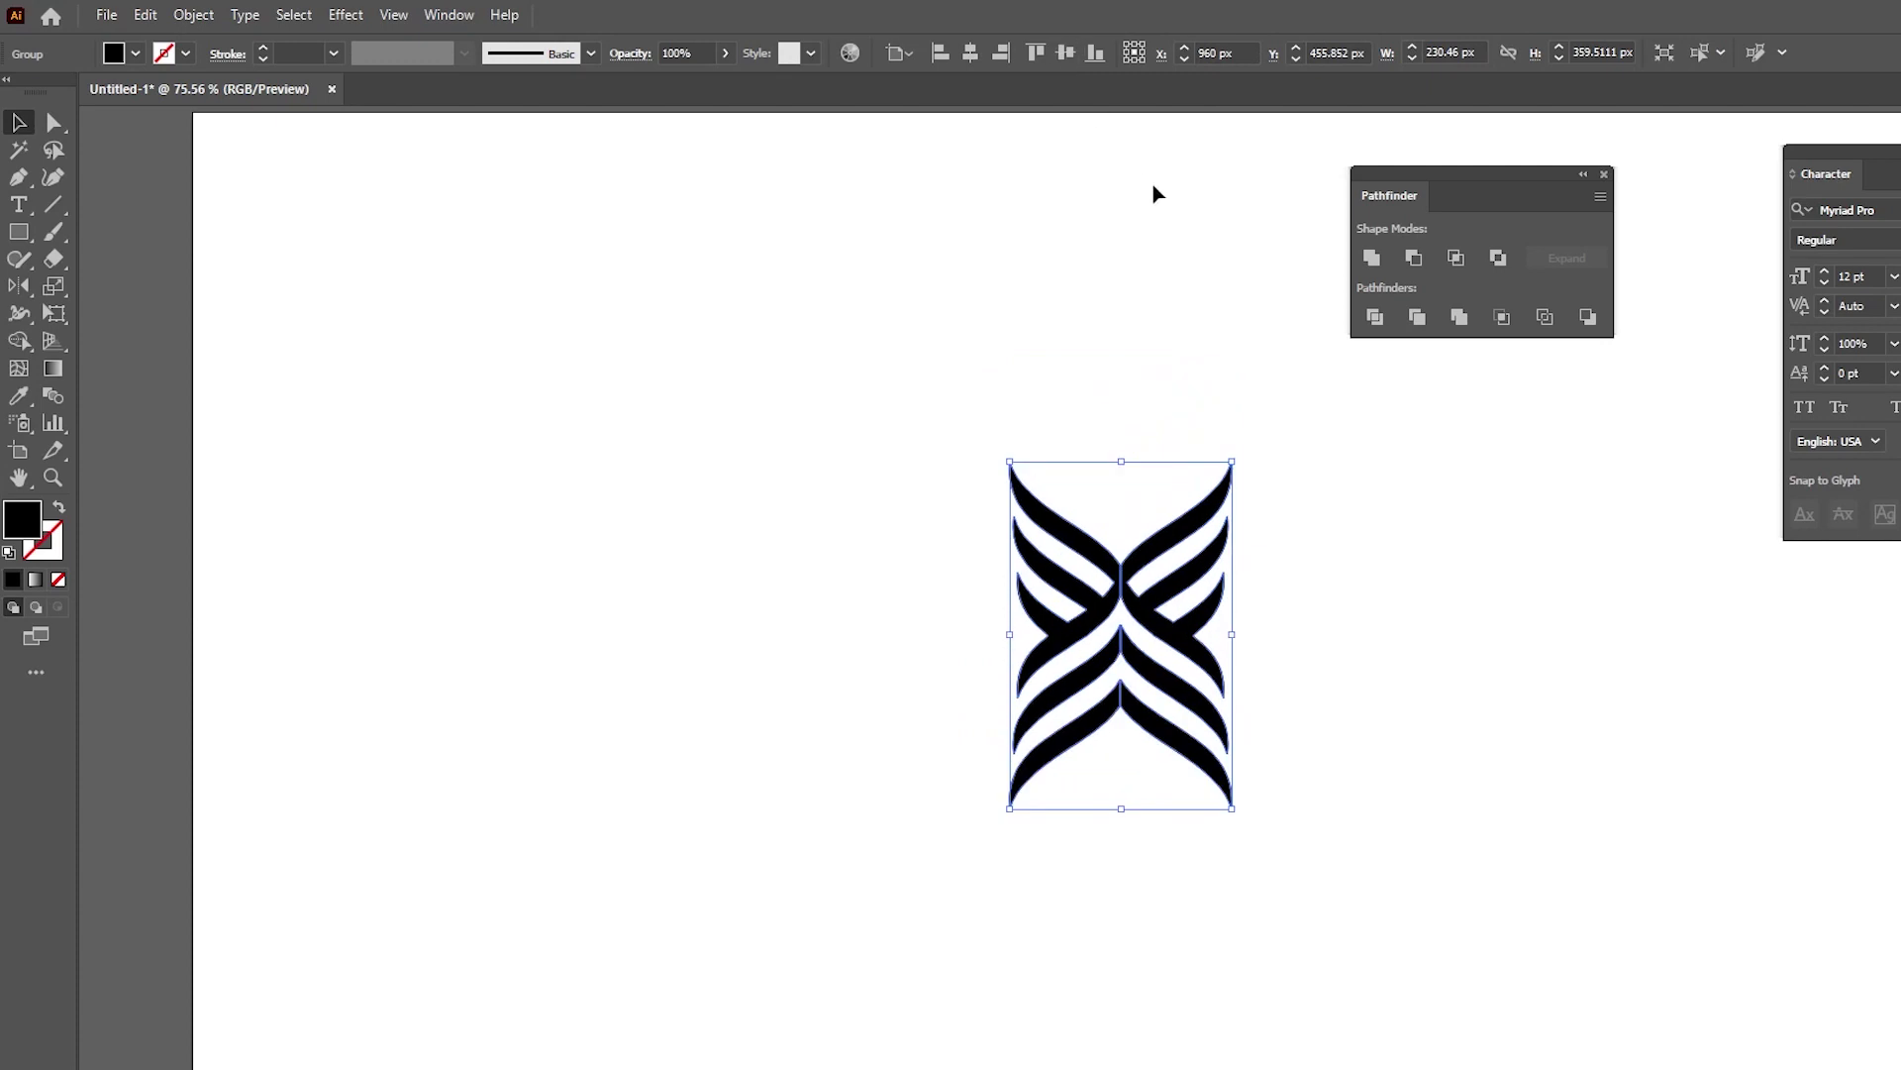
# - Scale the logo group up proportionally from its center to about 267 by 417 px
pyautogui.click(1155, 191)
pyautogui.click(1189, 520)
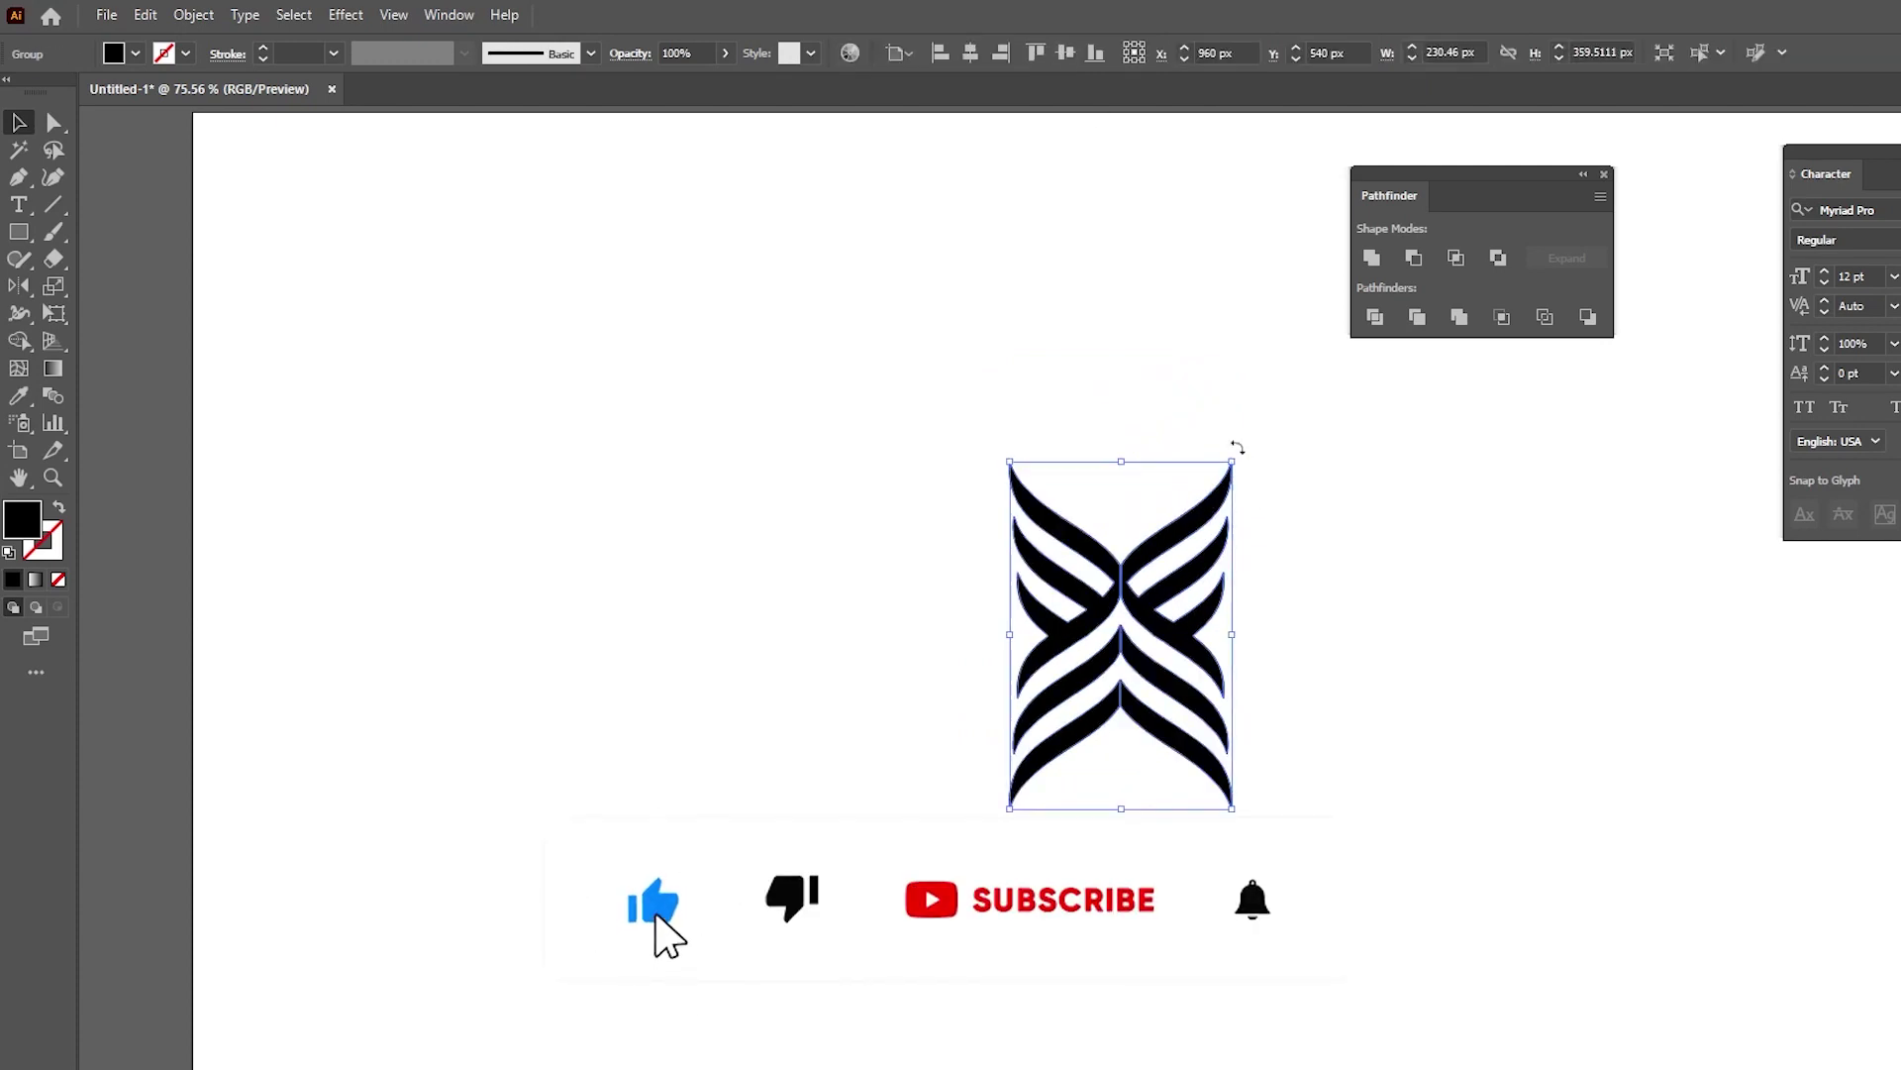
pyautogui.moveTo(1233, 633); pyautogui.dragTo(1252, 632)
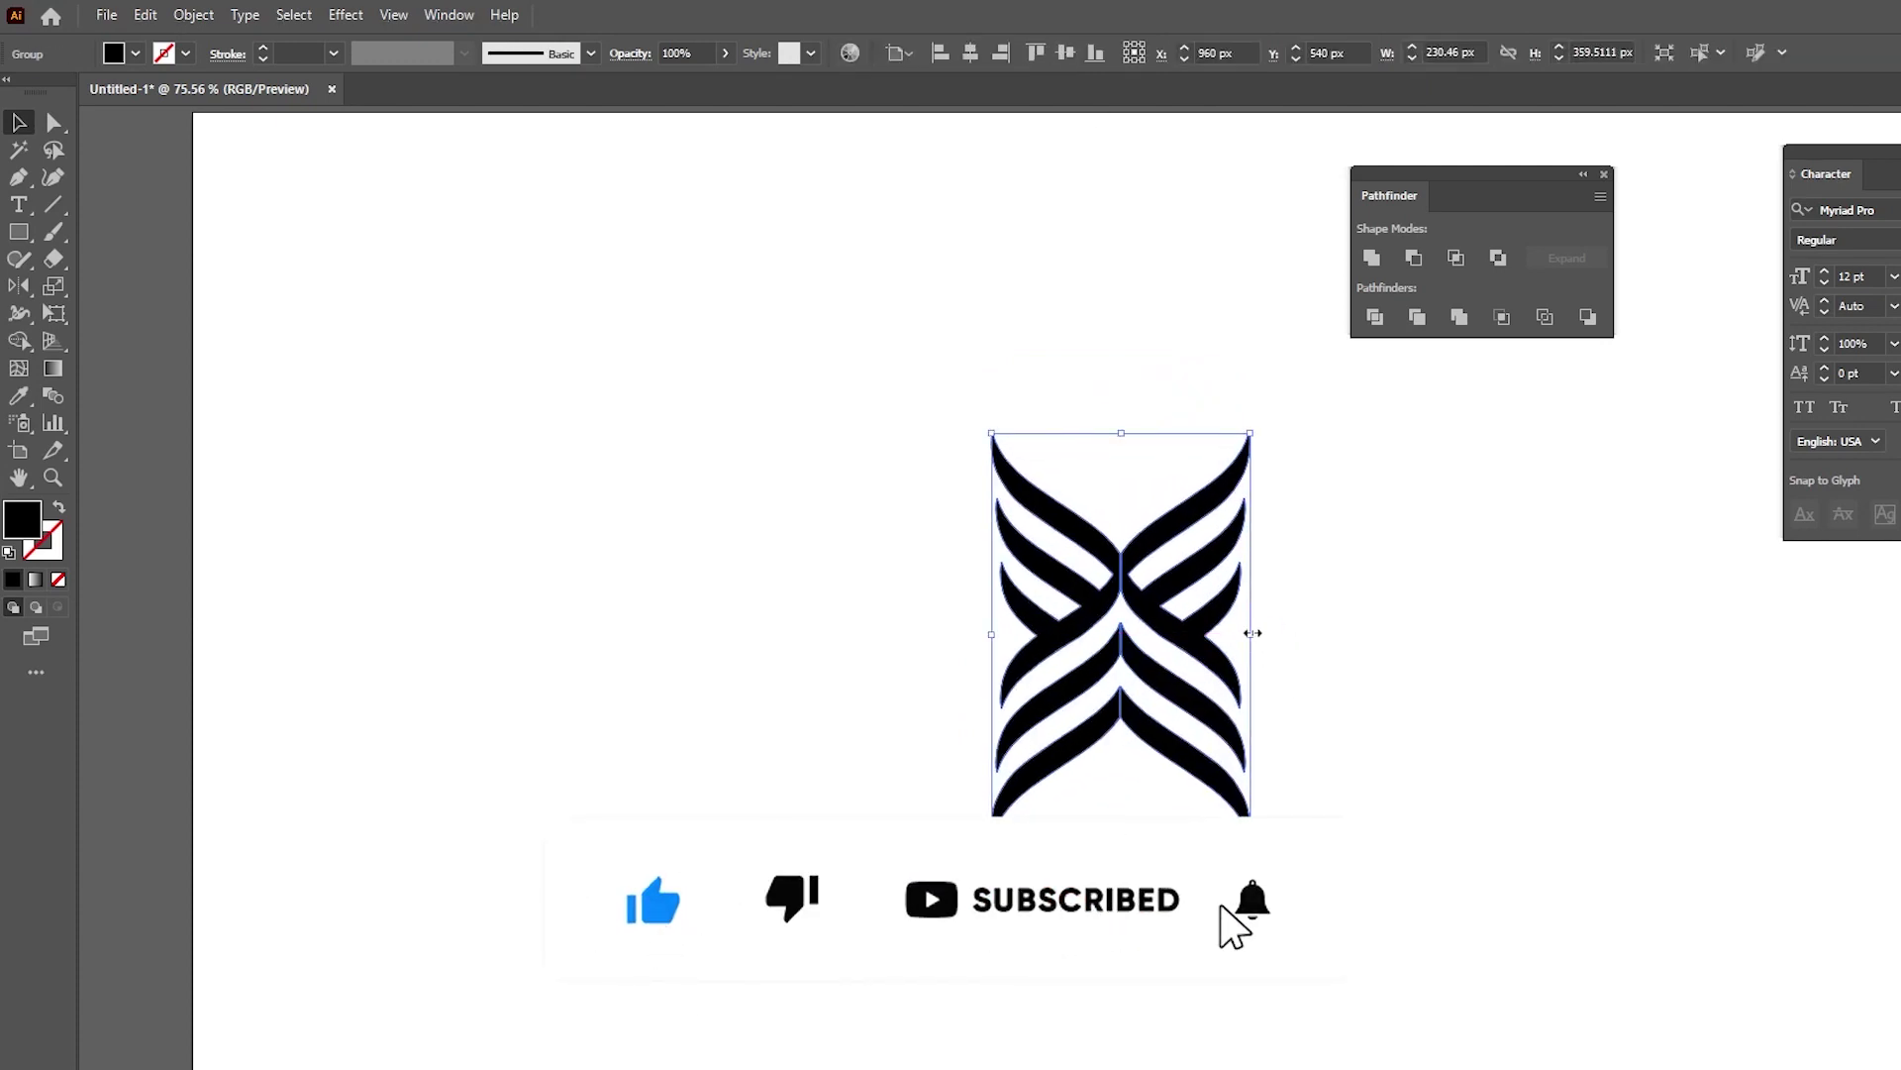
# - Deselect the logo and close the floating Pathfinder and Character panels
pyautogui.click(1635, 228)
pyautogui.click(1605, 174)
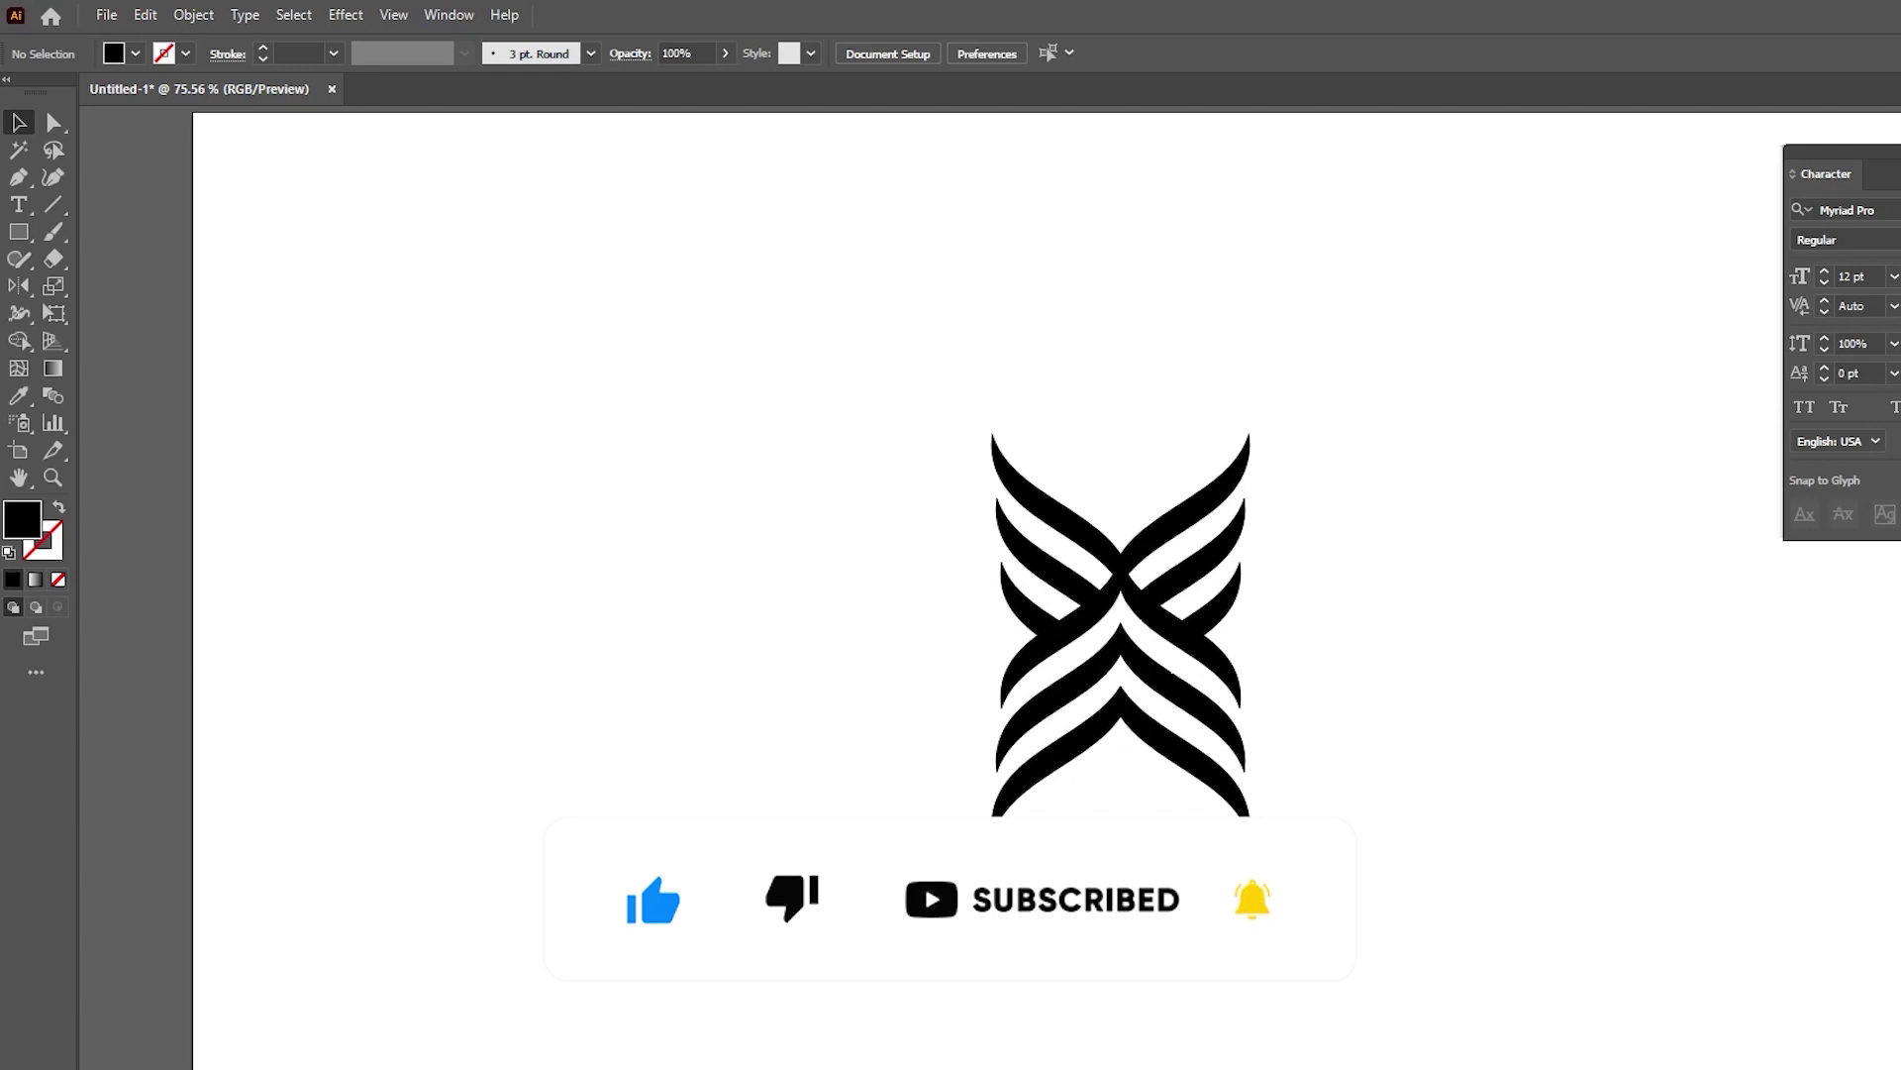
pyautogui.click(1894, 151)
# - Examine the finished logo up close at 150% zoom, checking its outlines and center joins with and without selection
pyautogui.hotkey('ctrl', '1')
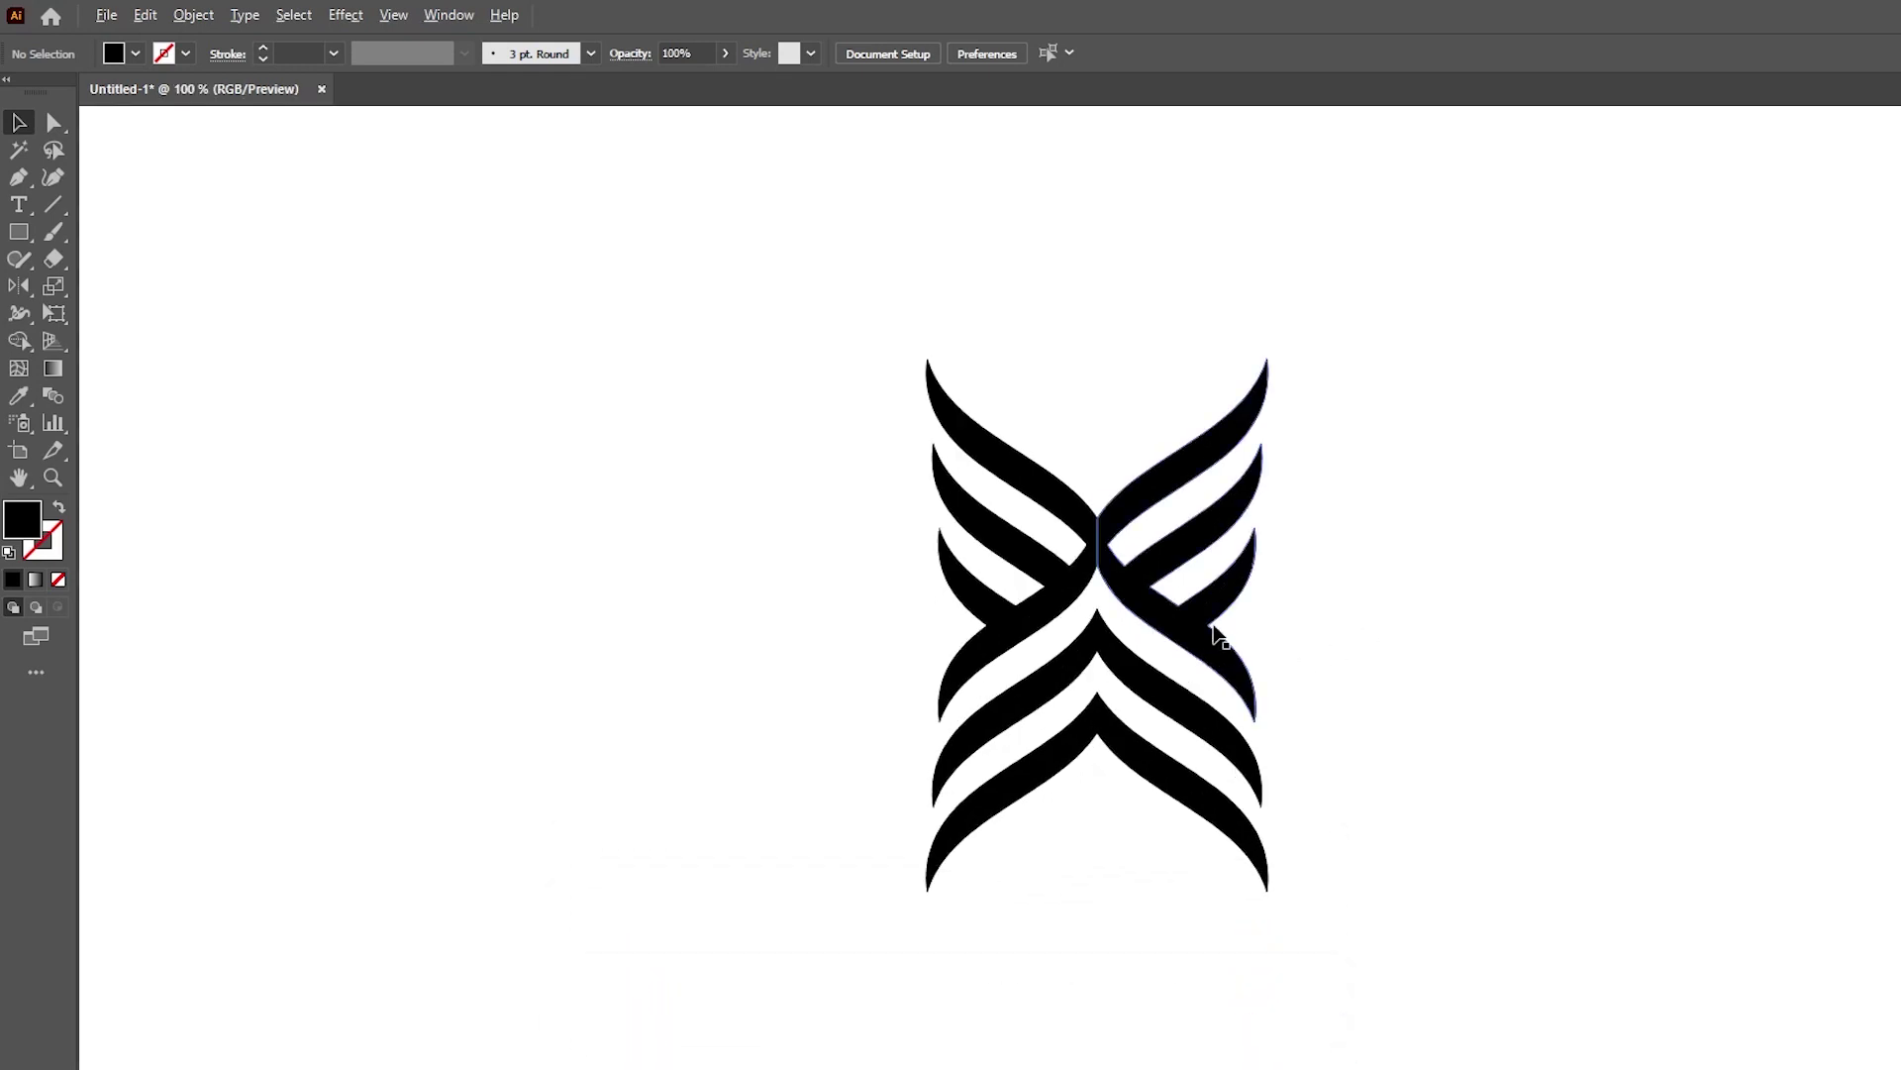
pyautogui.moveTo(734, 346); pyautogui.dragTo(1347, 975)
pyautogui.scroll(1, 1376, 845)
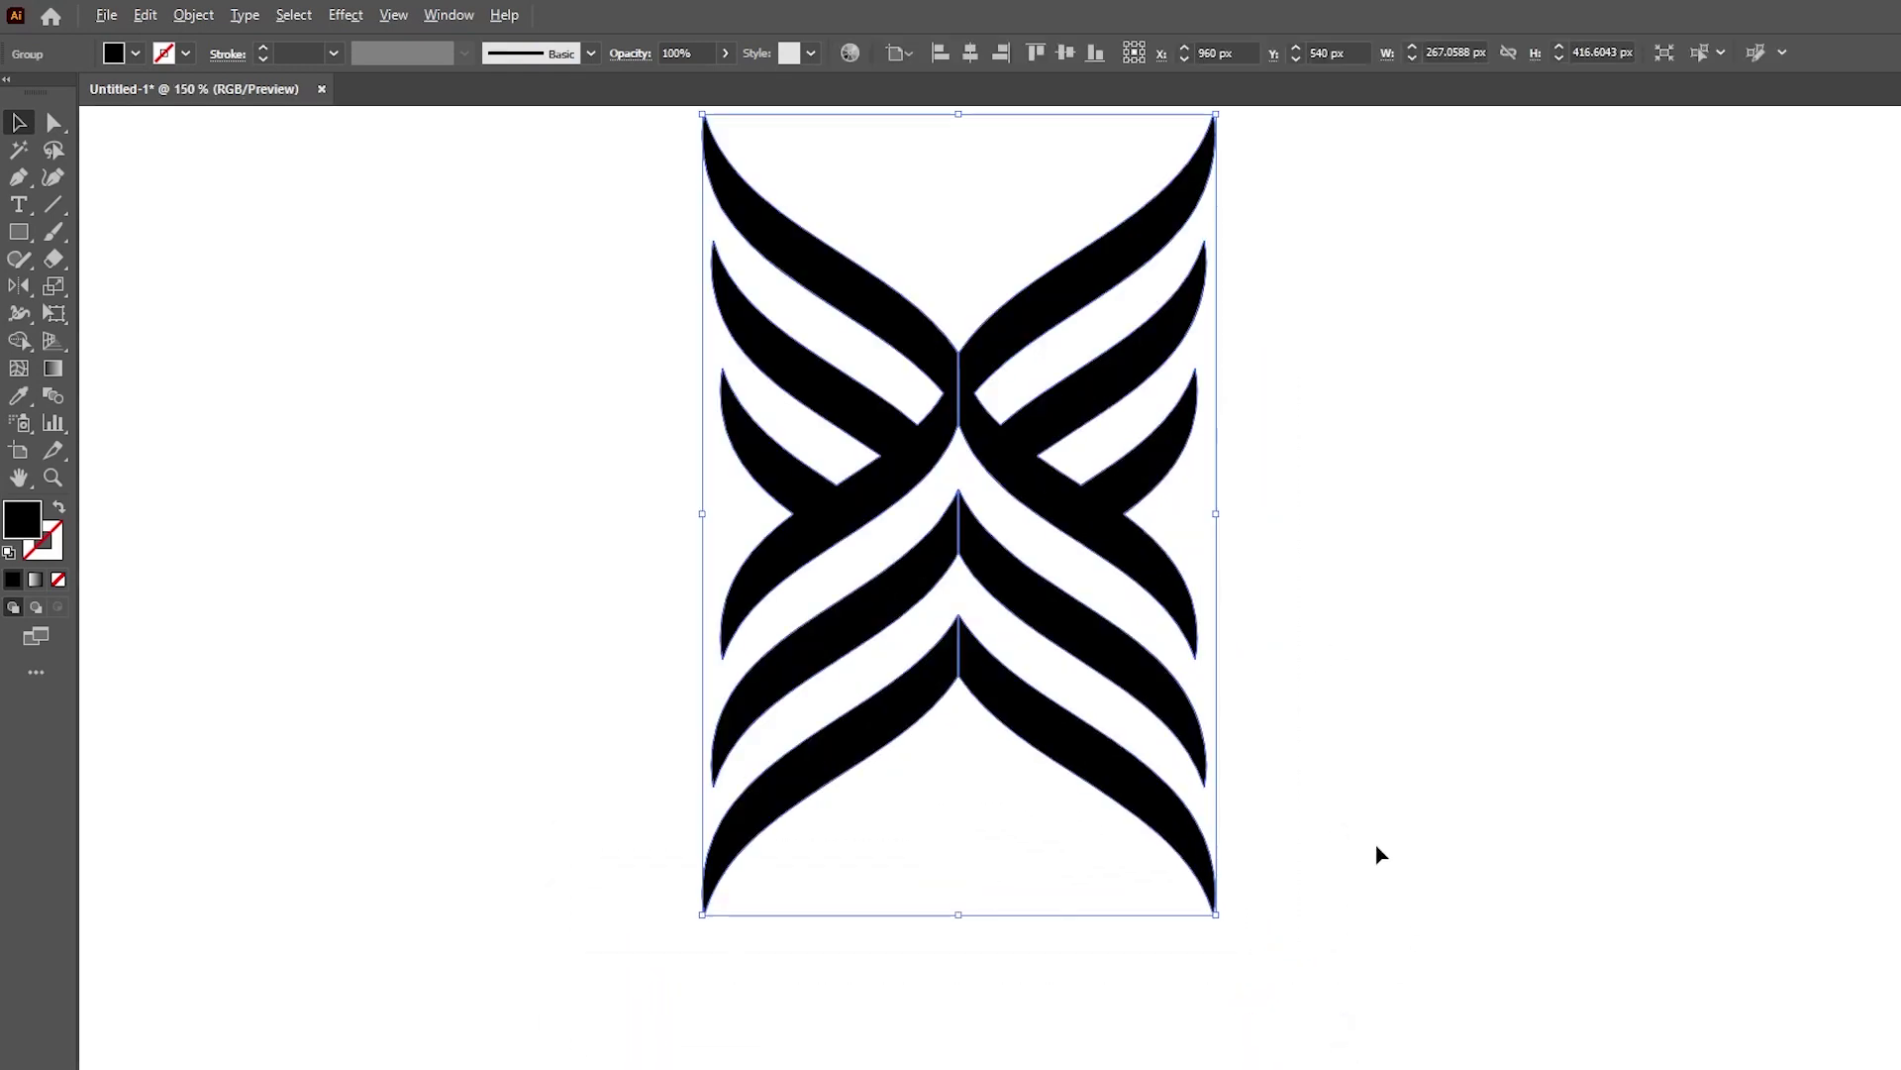
pyautogui.click(1411, 673)
pyautogui.moveTo(1410, 673); pyautogui.dragTo(1519, 722)
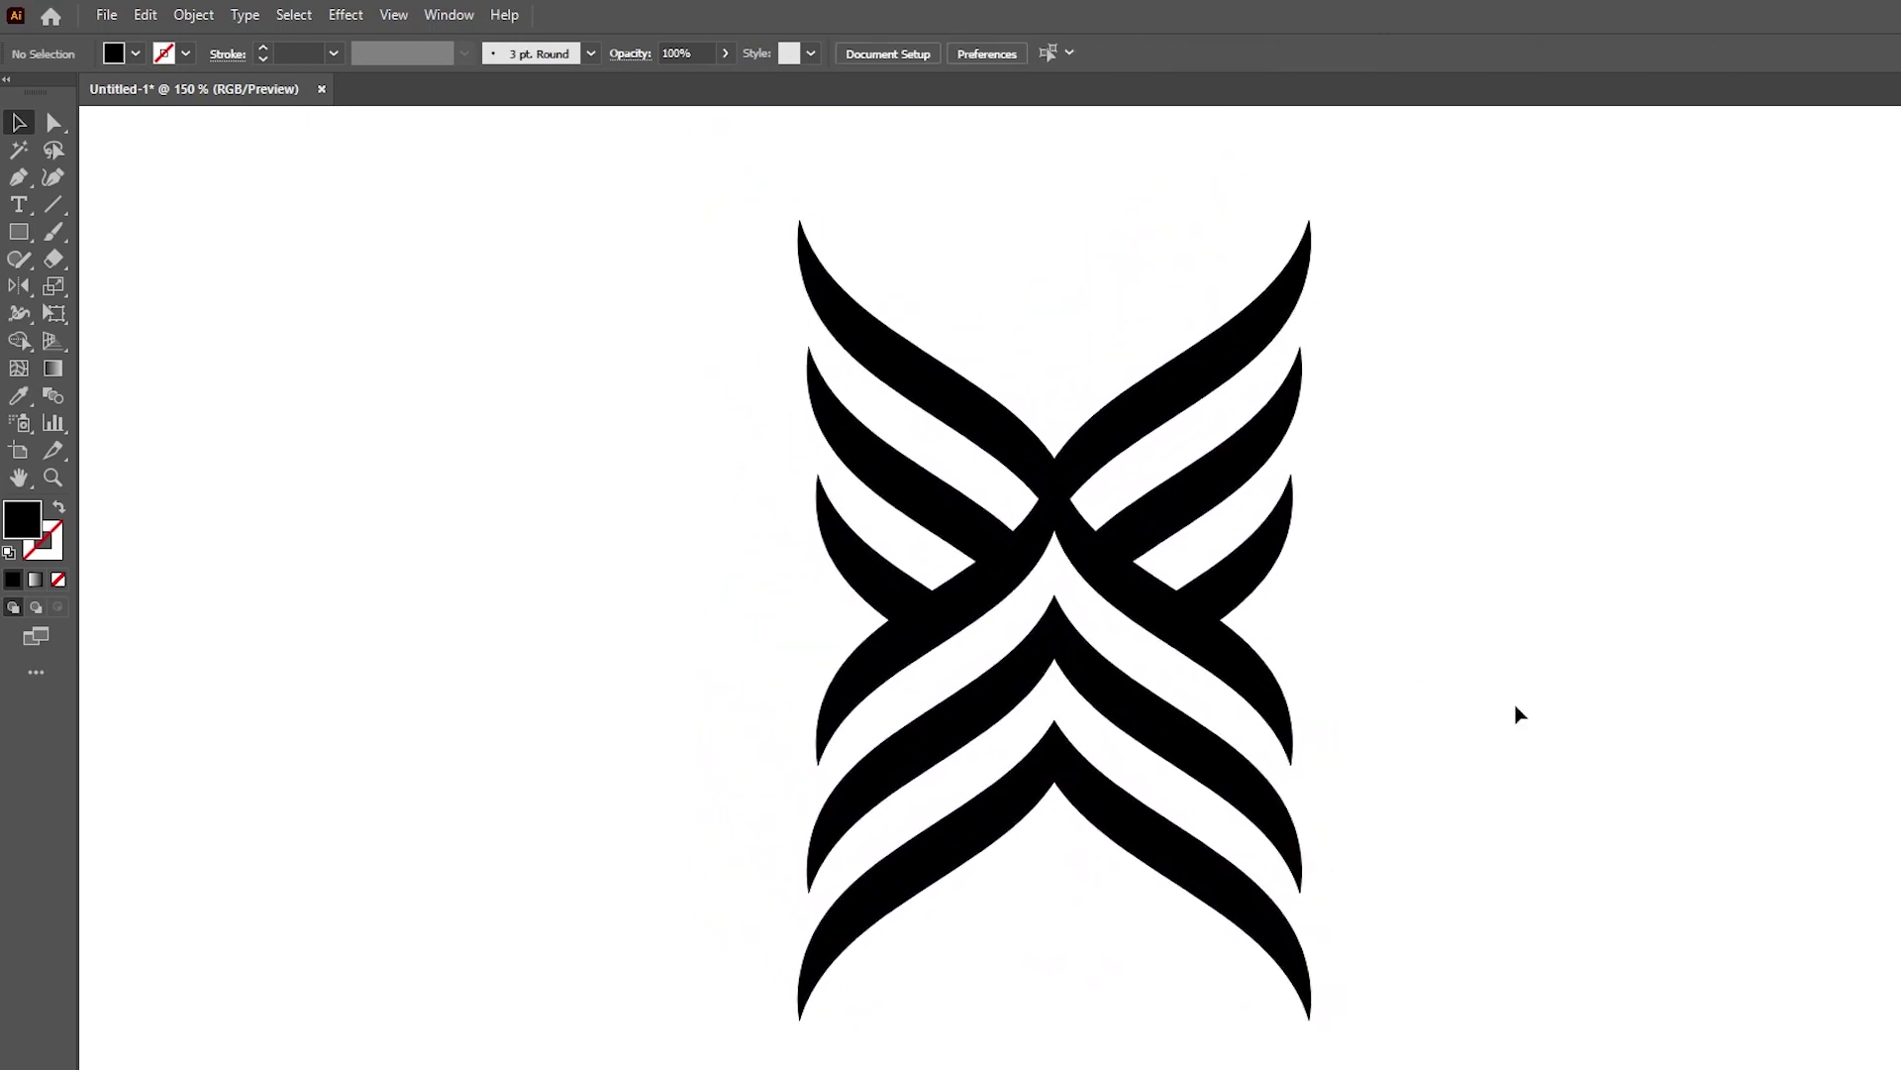